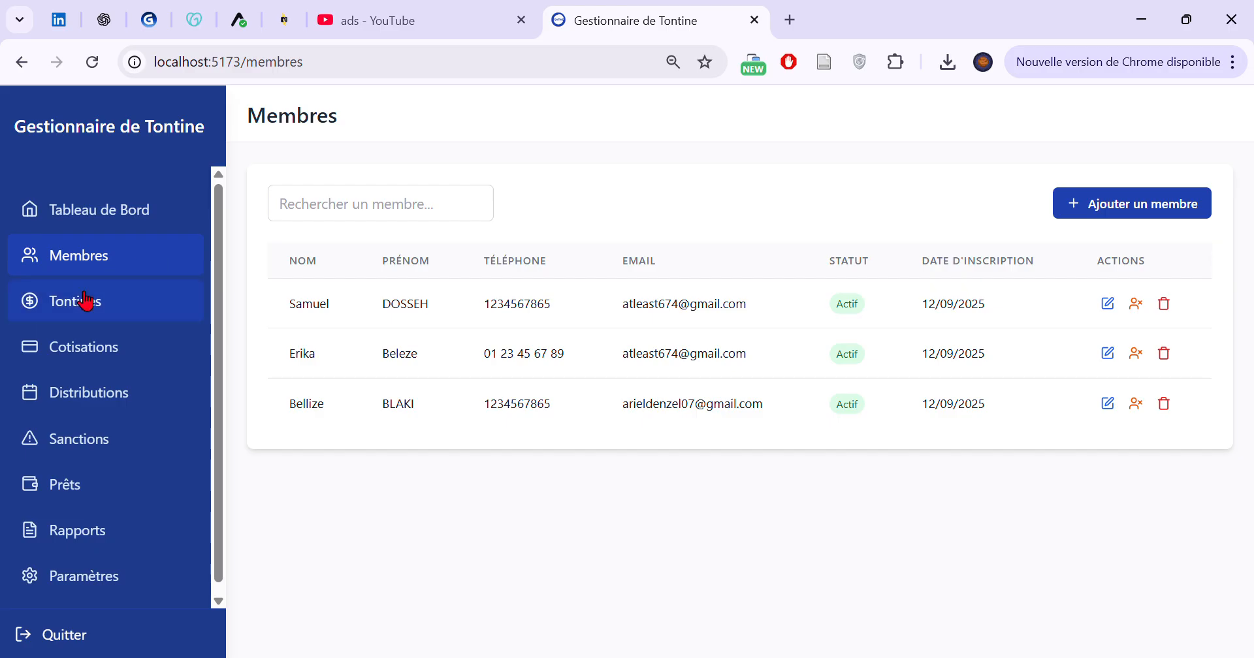
Review the Tontines page and the Cotisations page
click(81, 313)
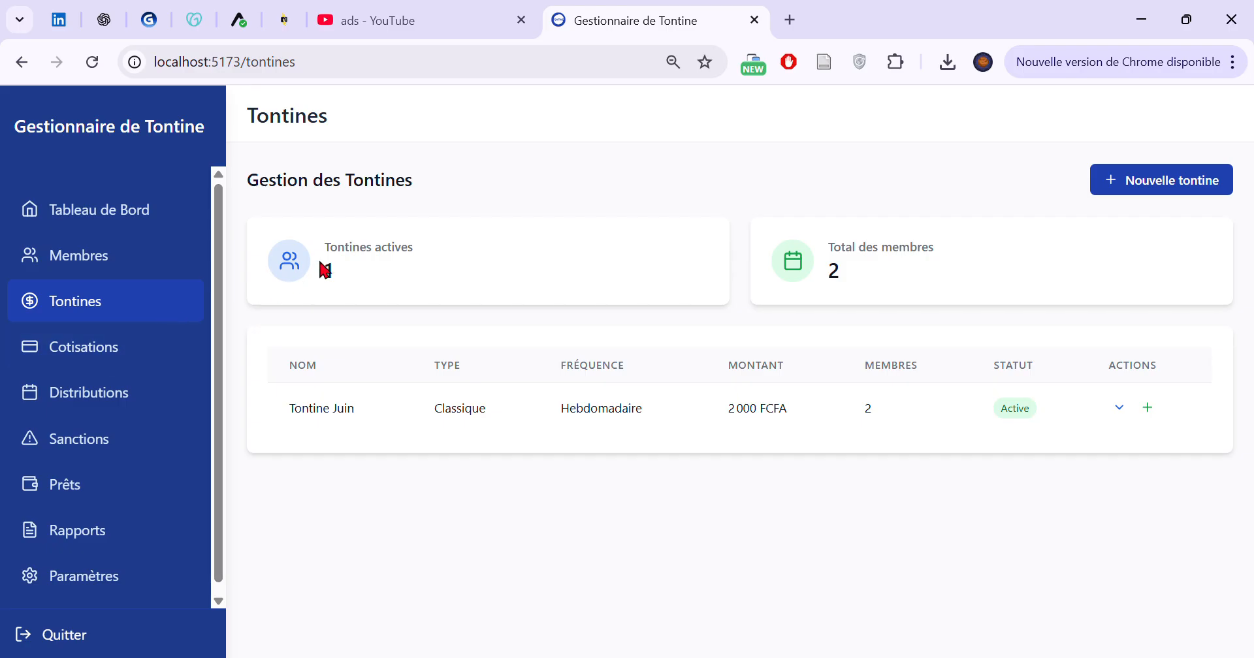
click(86, 356)
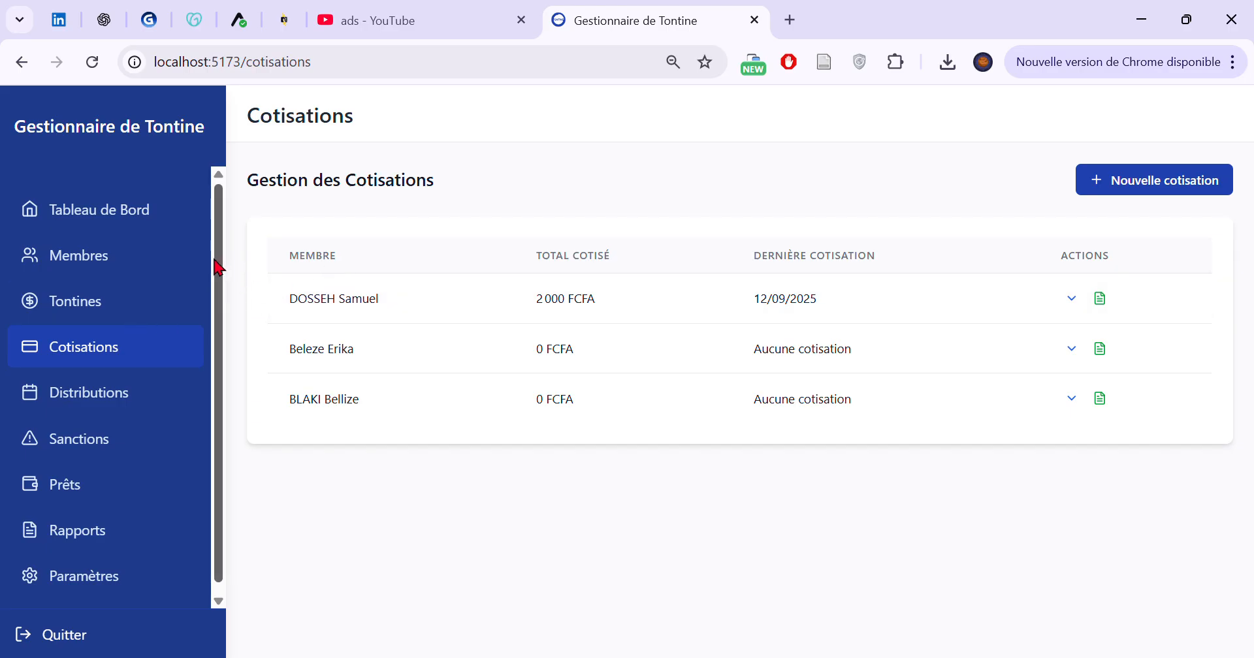
drag(214, 260, 217, 202)
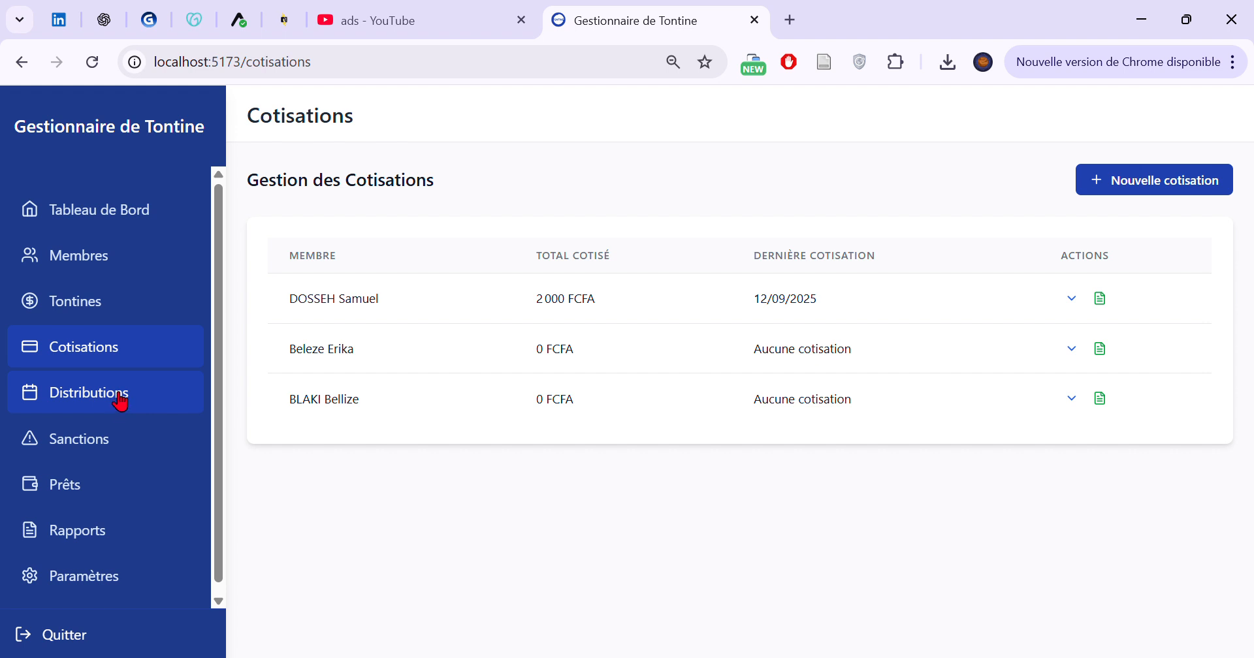
View the distribution order settings on the Distributions page and close them without saving
click(117, 404)
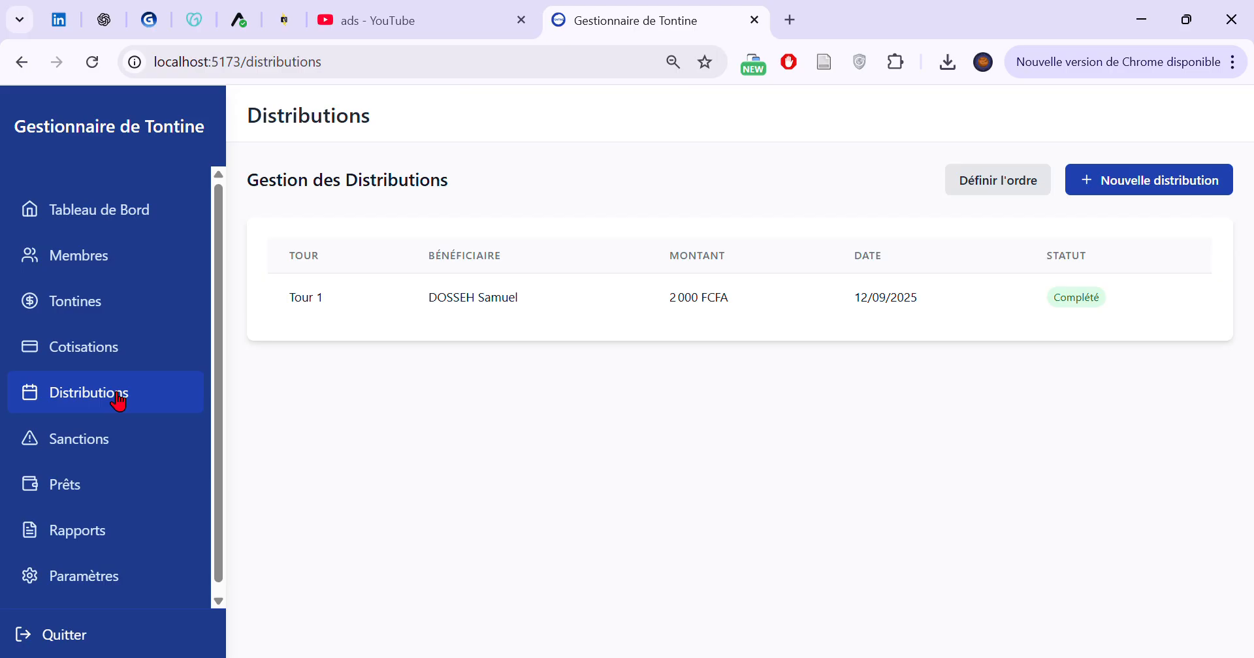
click(1016, 187)
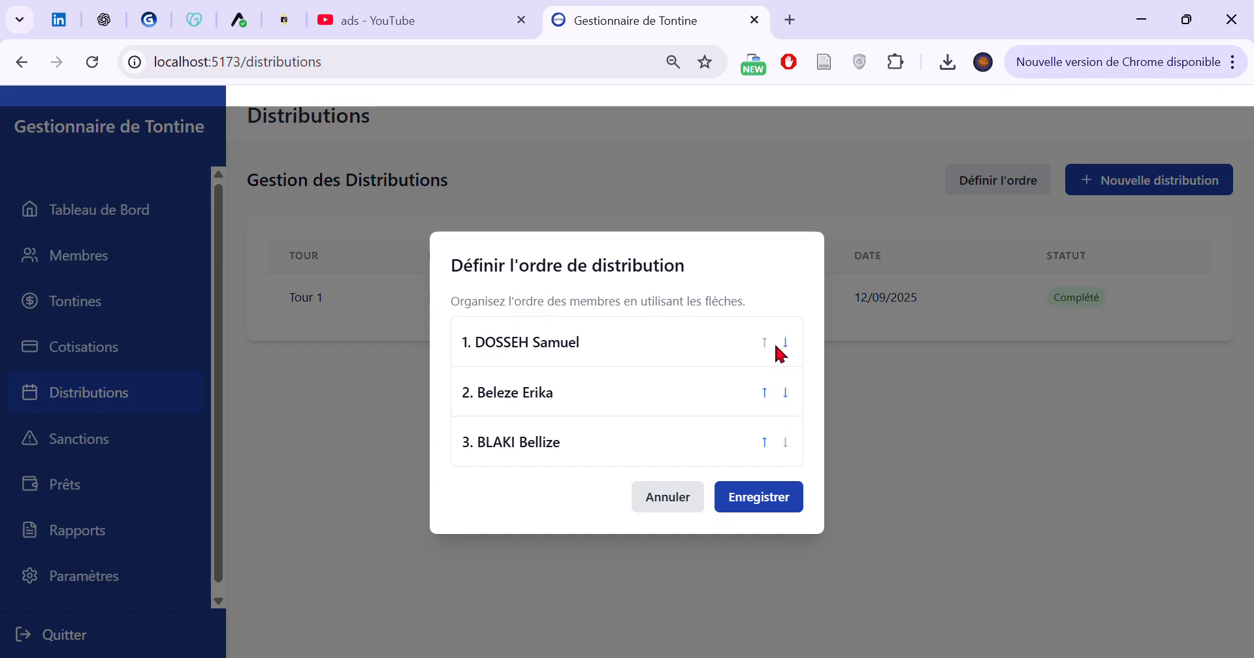
click(673, 501)
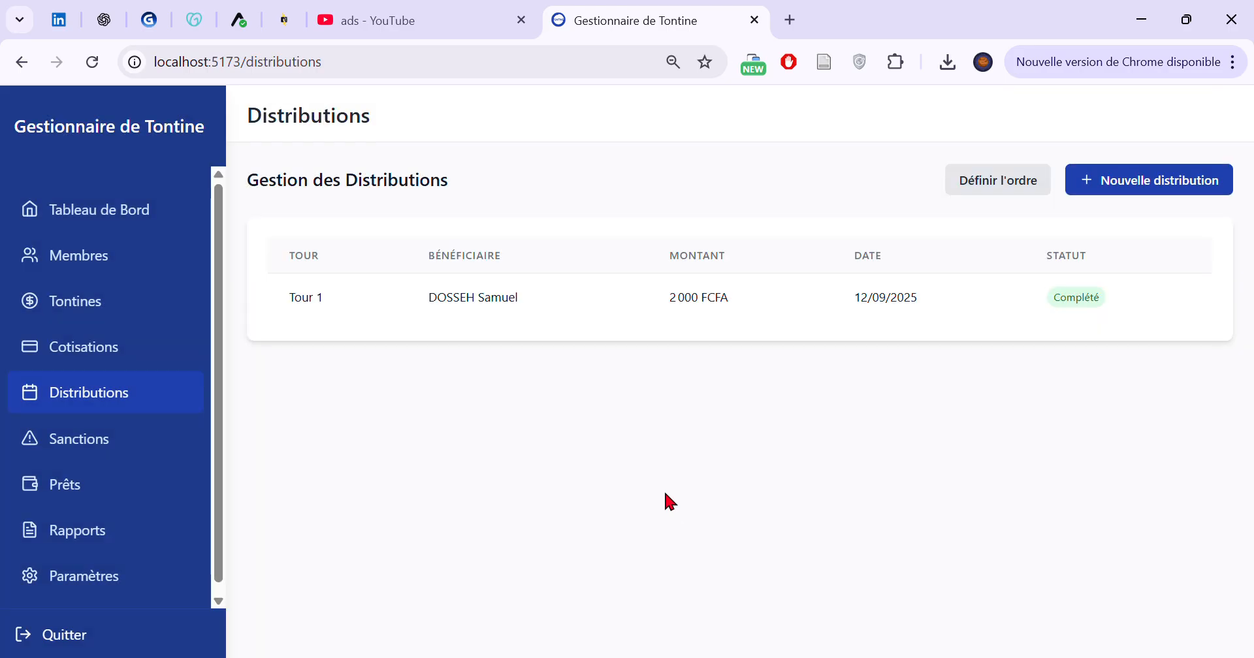
Review the Sanctions page and the Prêts page, including the Prêts en cours summary
click(115, 434)
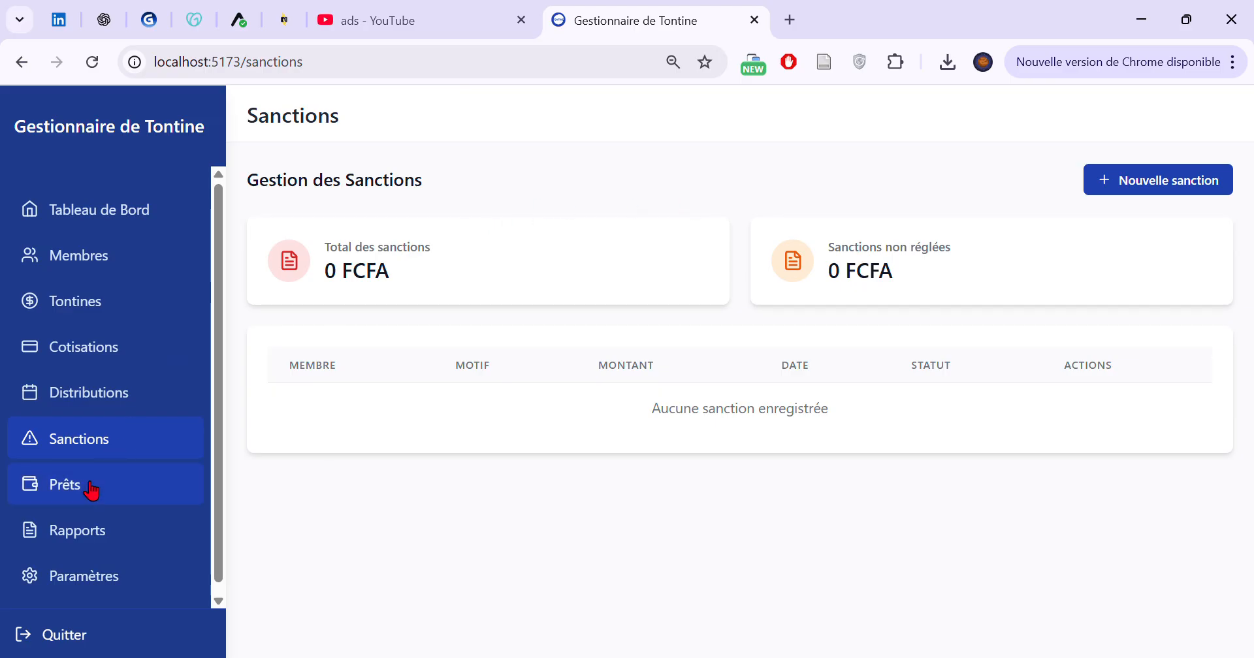
click(34, 495)
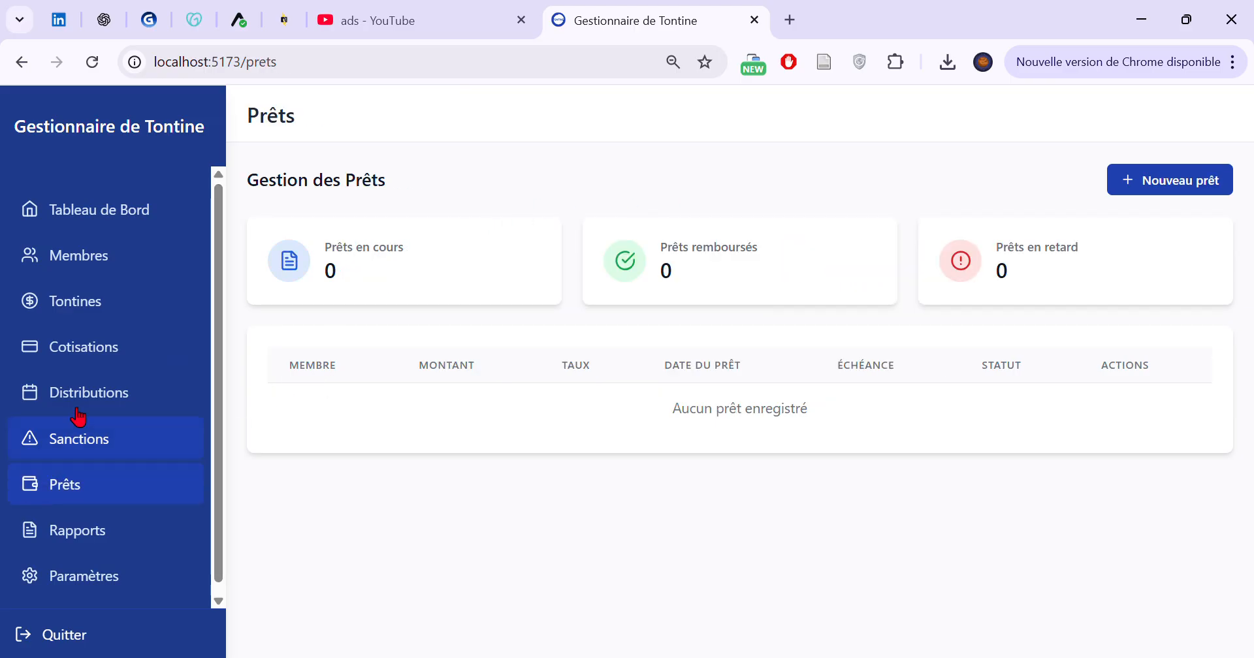
drag(406, 252, 325, 254)
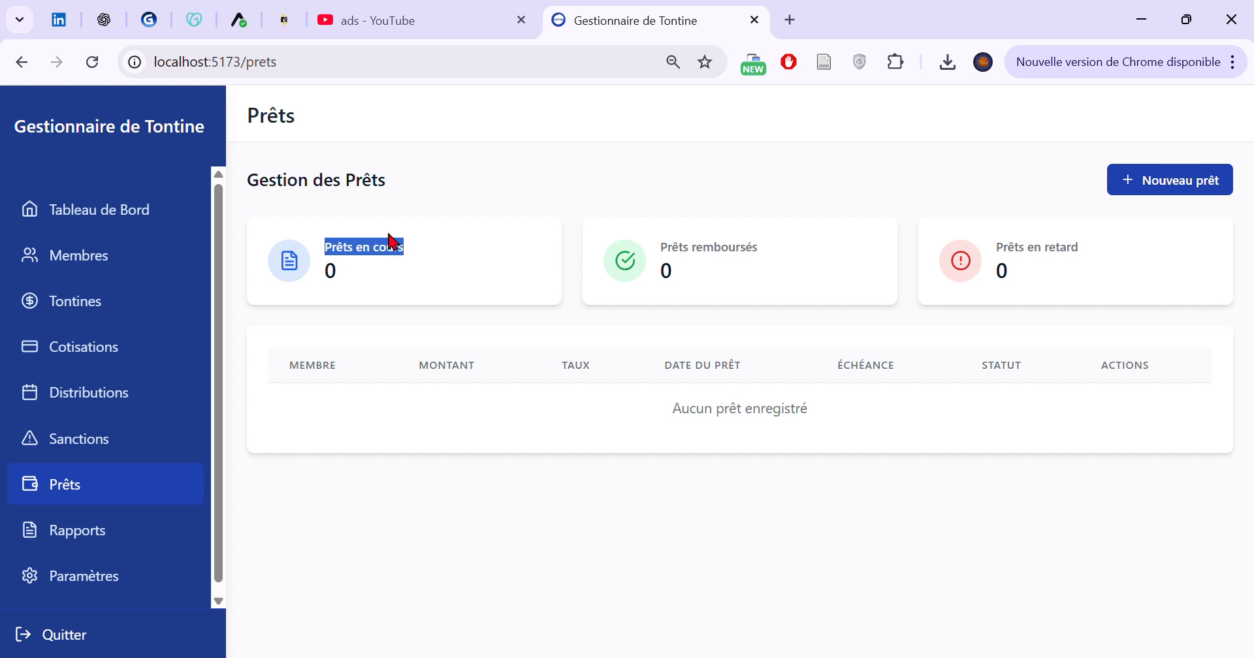
click(413, 234)
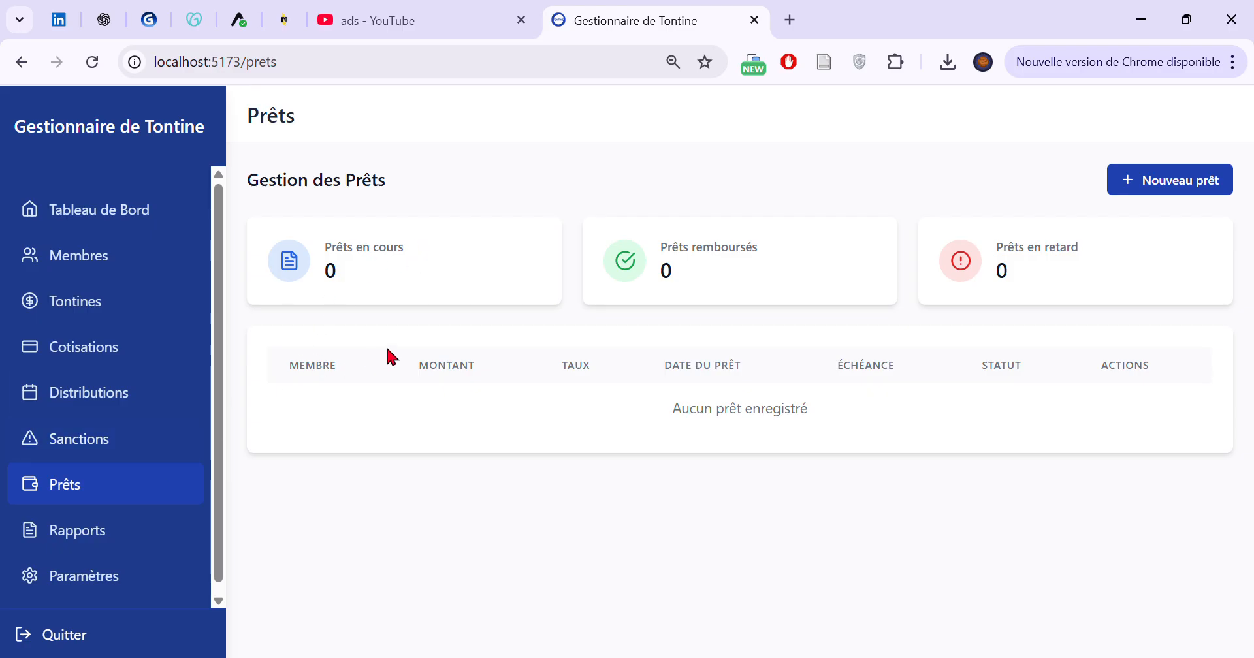
Examine the Rapport par Membre and Bilan Général report types on the Rapports page
click(147, 532)
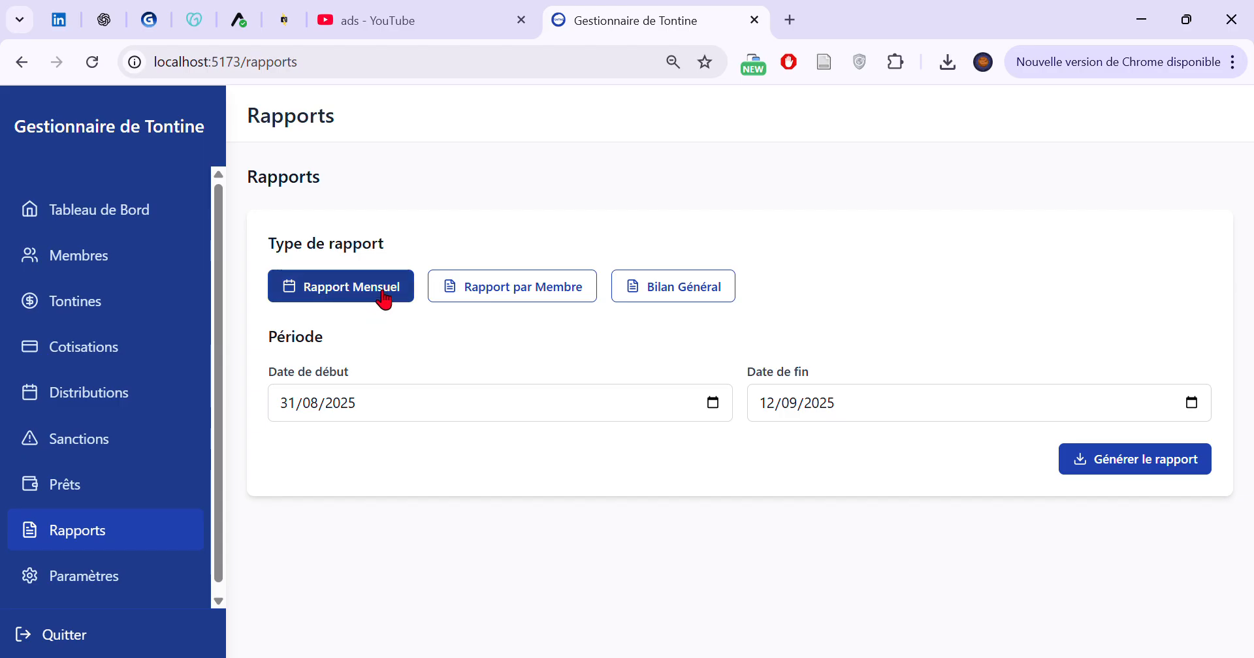
click(488, 291)
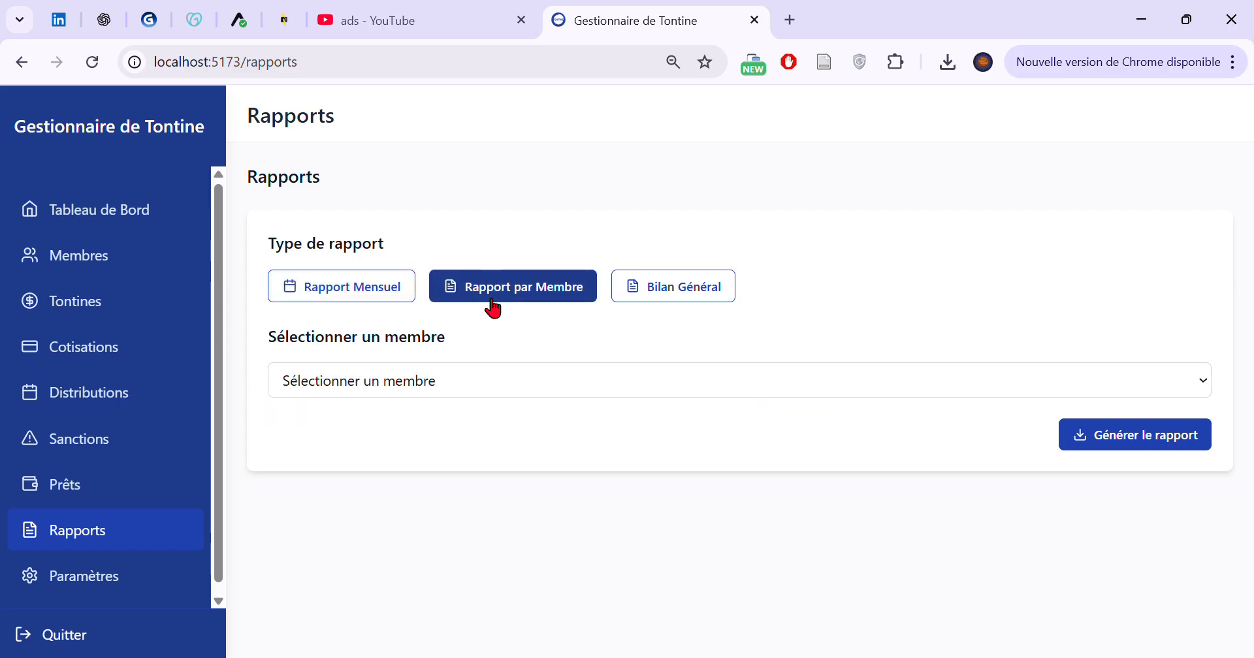
click(674, 304)
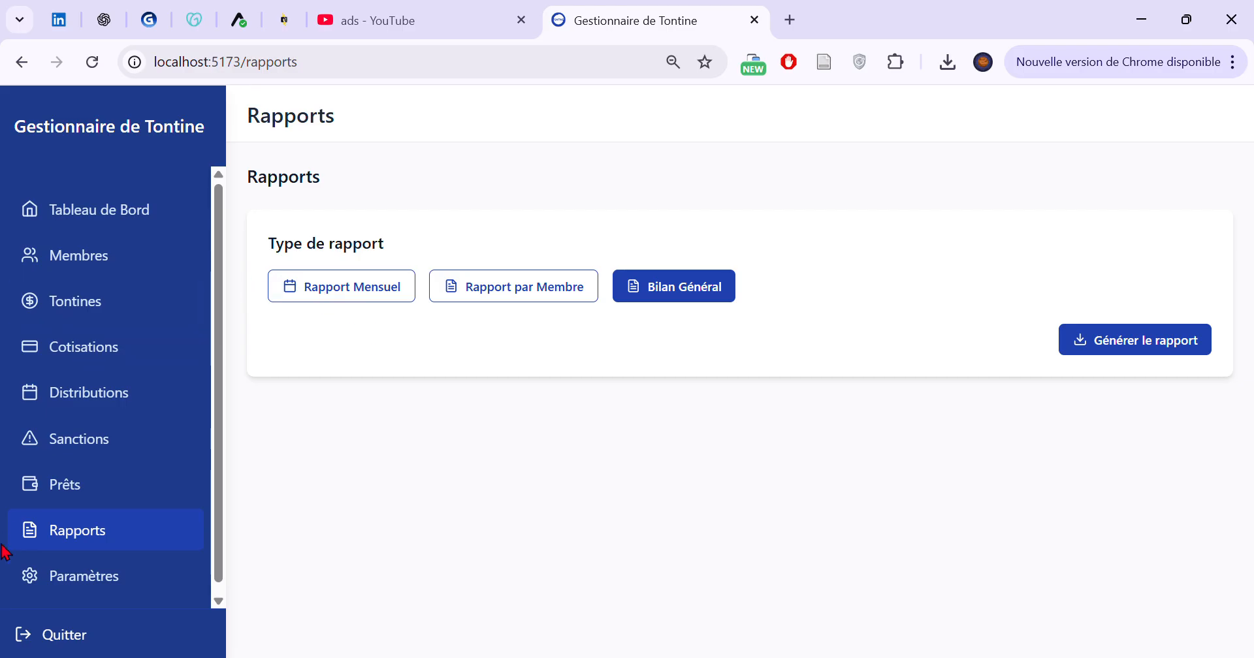
Examine the Membres Actifs, Total Cotisations and Total Distributions summaries on the Tableau de Bord
click(132, 220)
drag(327, 191, 393, 207)
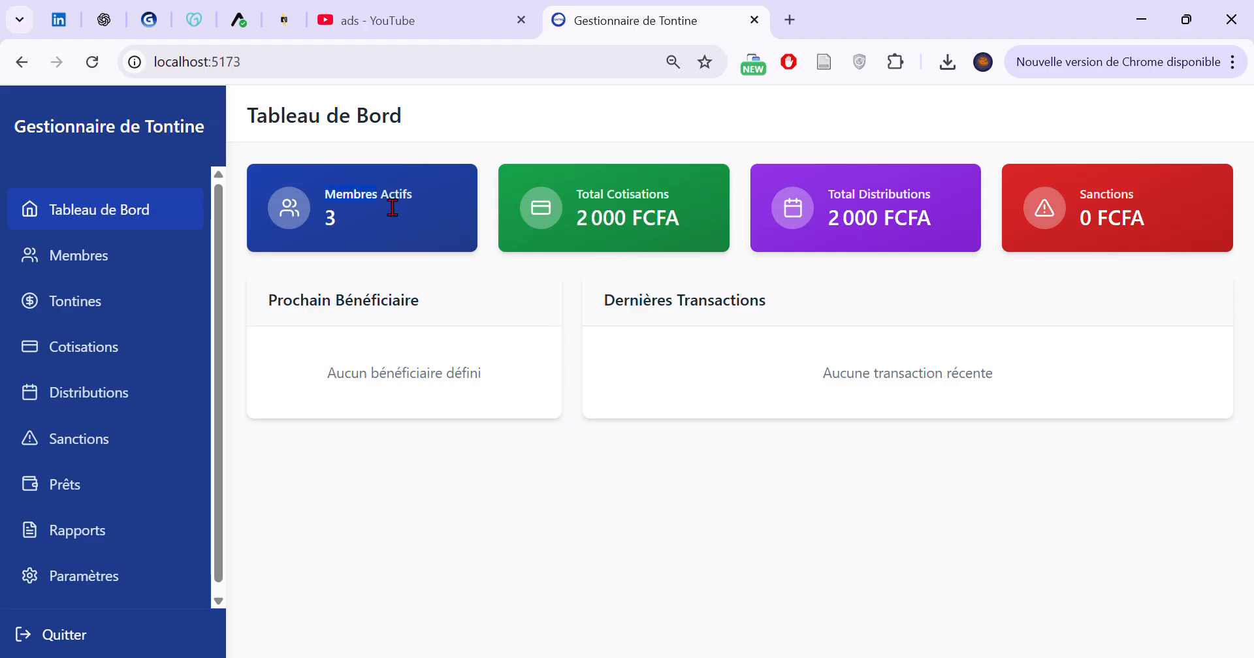
click(428, 205)
drag(574, 190, 700, 195)
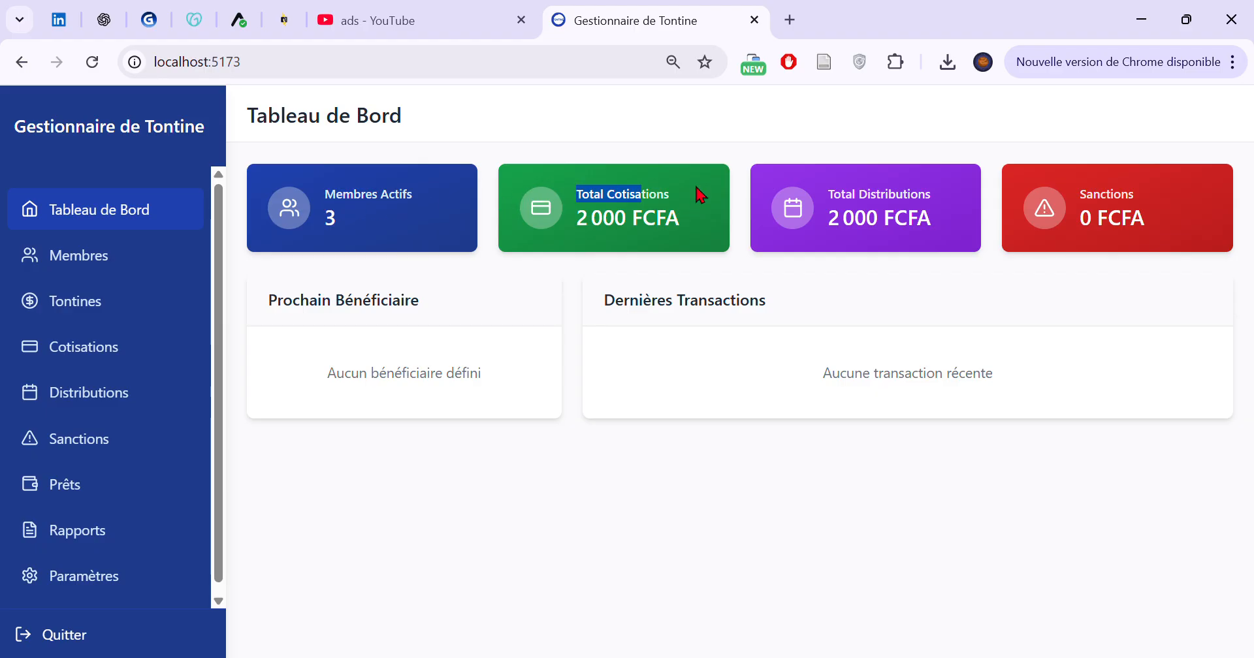
drag(829, 194, 978, 190)
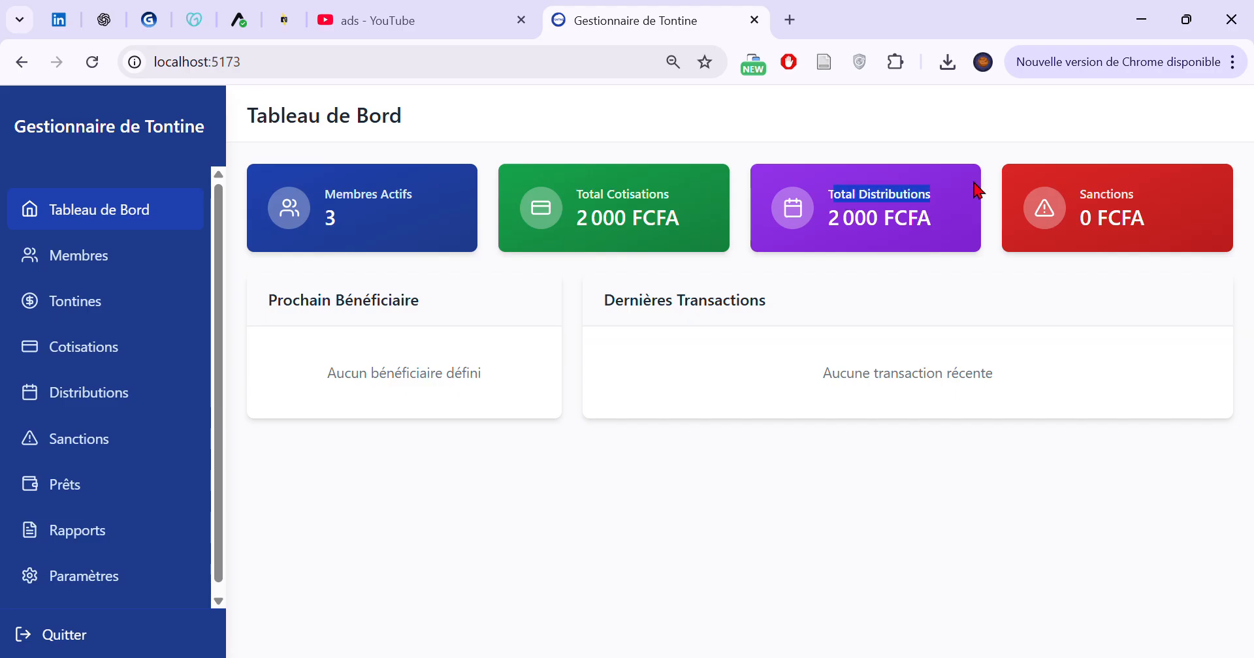
Open the first listed member's record for editing on the Membres page and save it as is
click(53, 255)
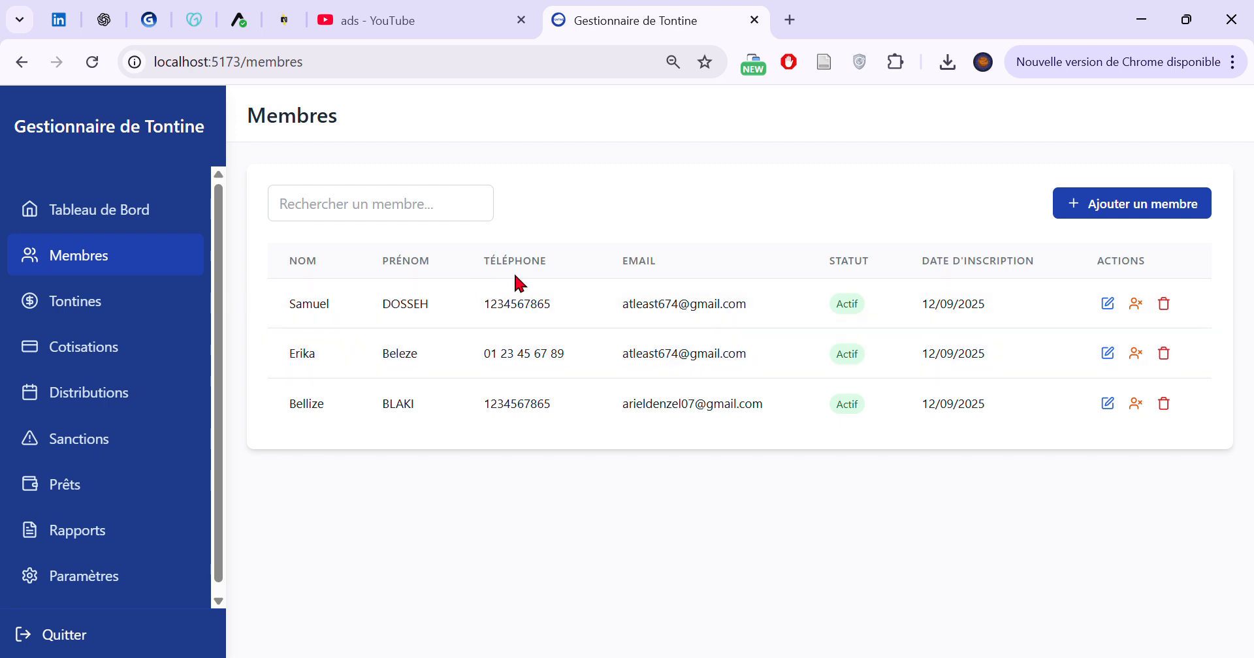
click(1110, 305)
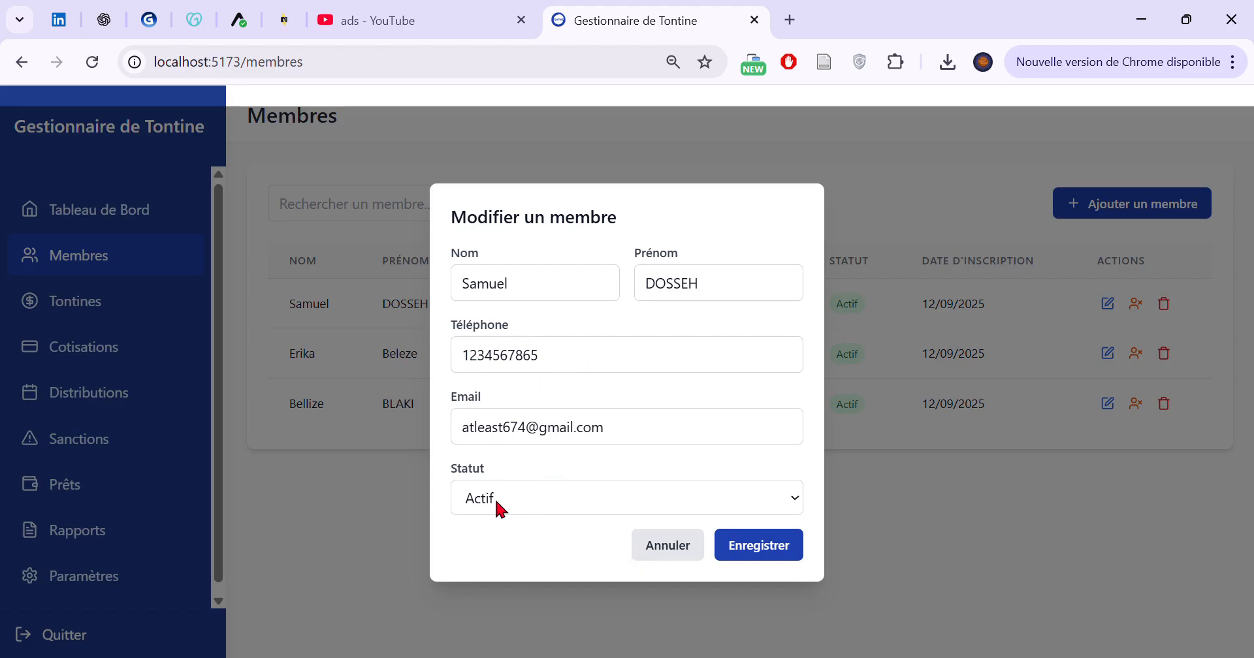
click(750, 555)
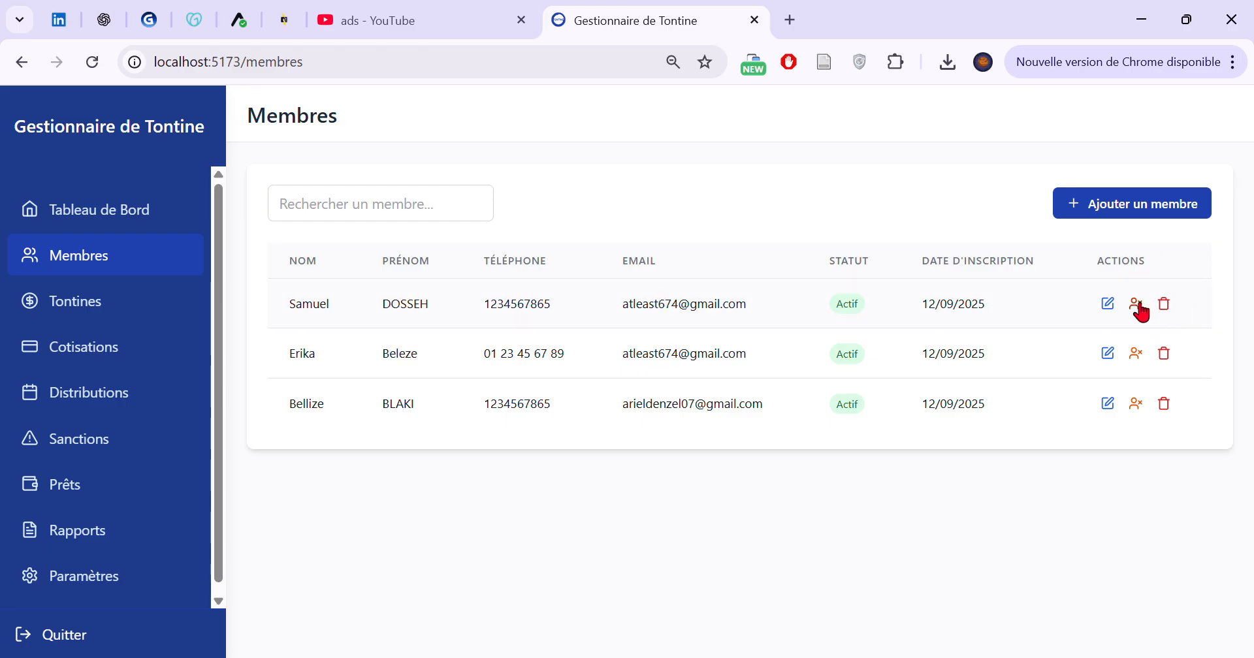
Search the members list for "DSD" and clear the search
click(311, 218)
text(DSD)
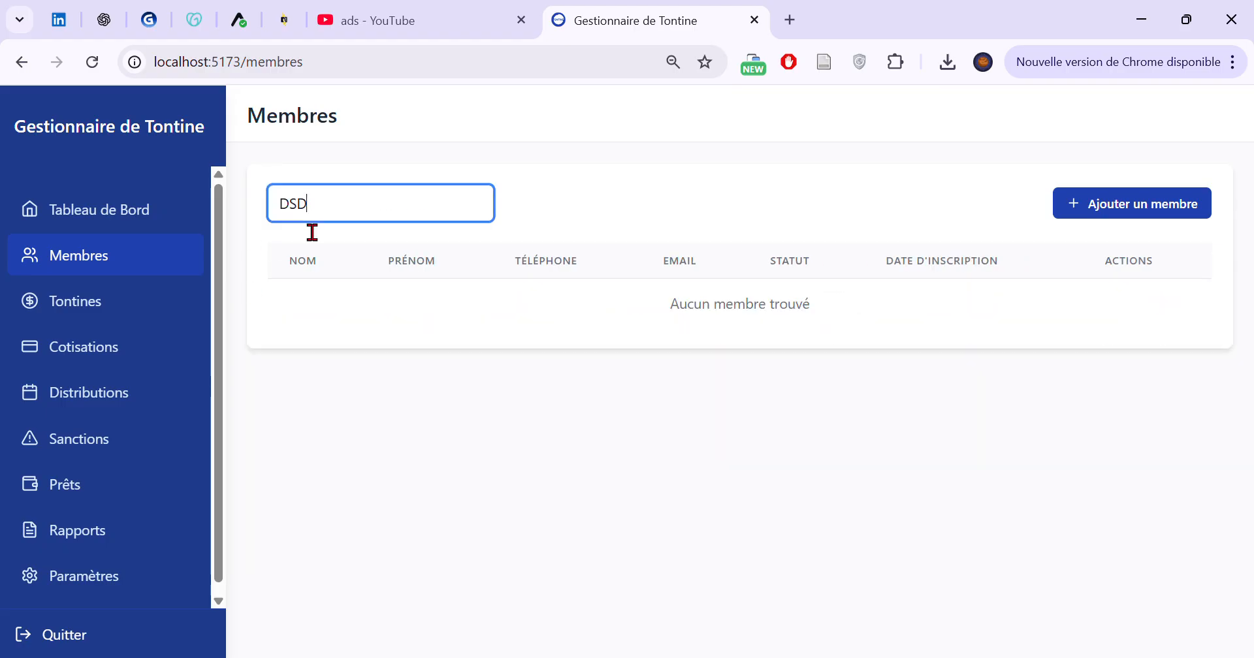
key(BackSpace)
key(BackSpace)
key(BackSpace)
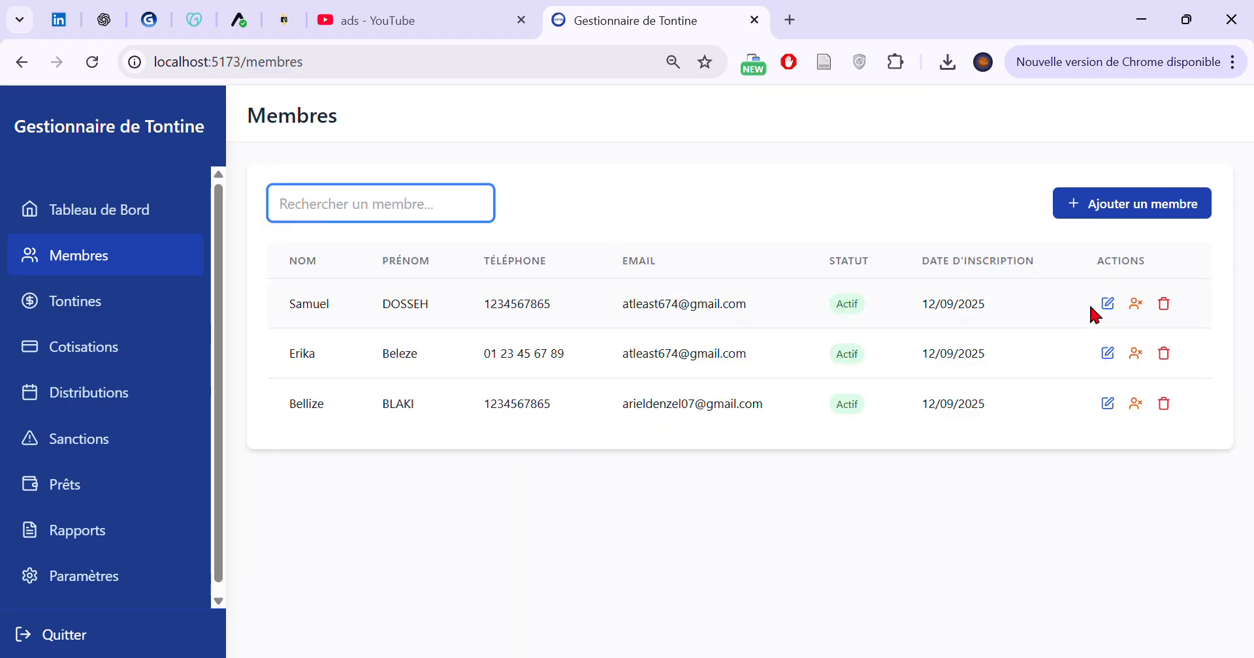
Suspend the first listed member and reactivate that same member
click(1136, 304)
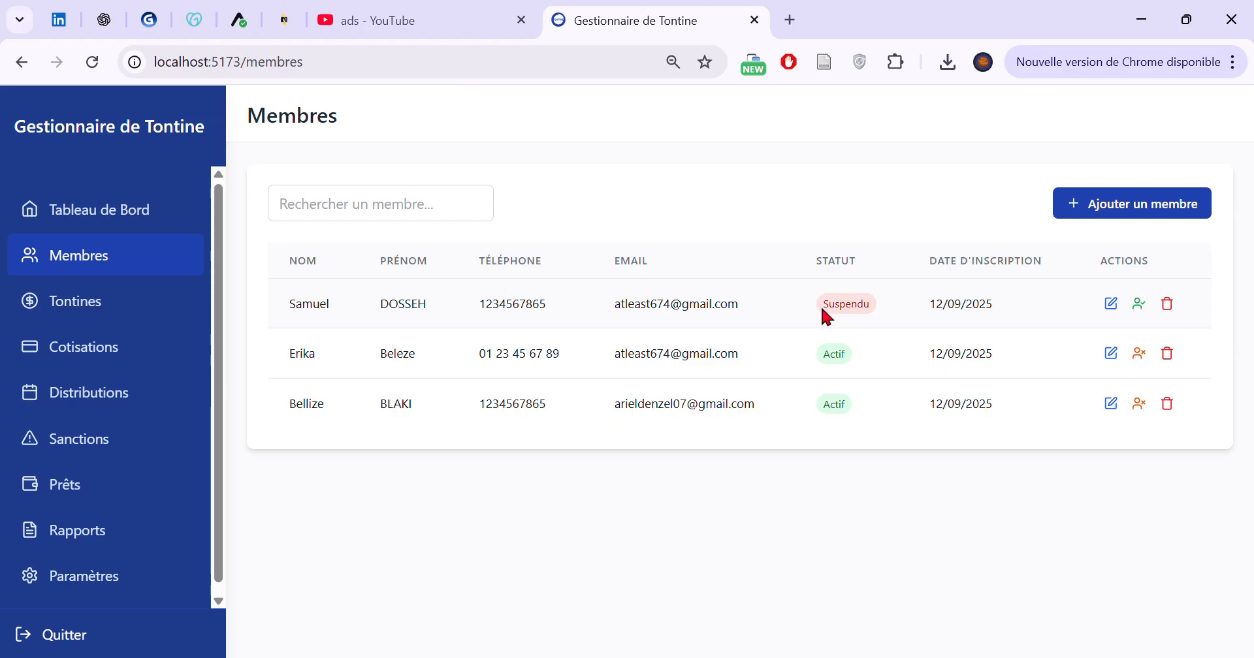
click(1140, 306)
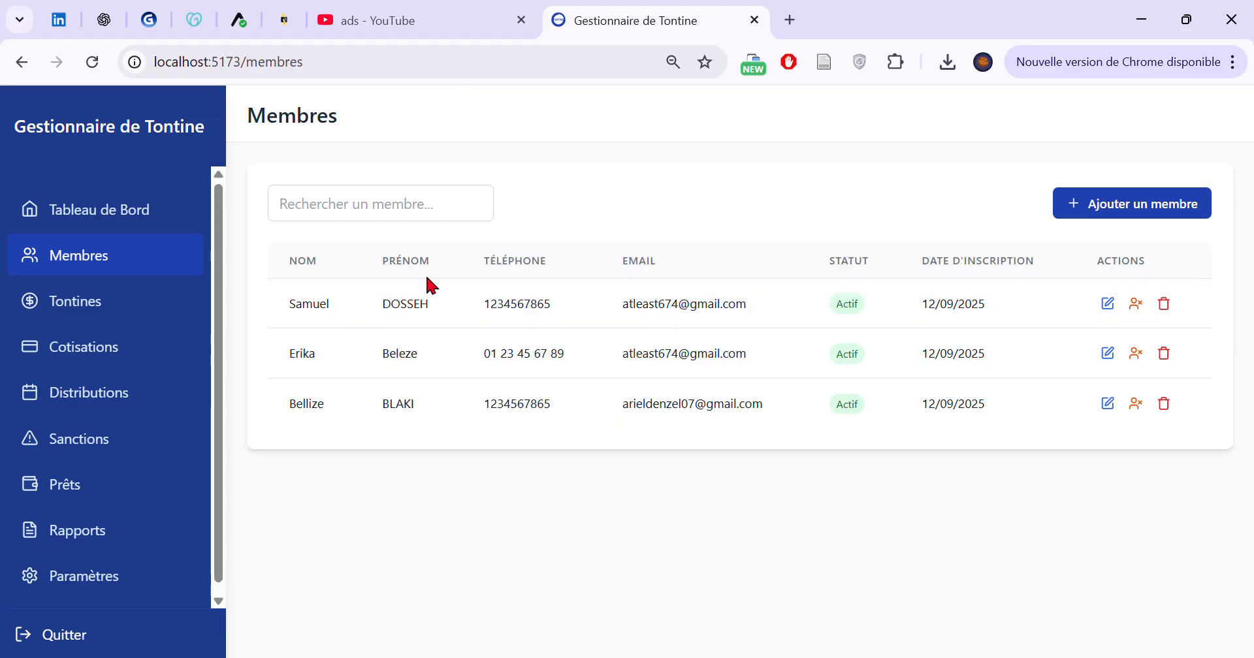
Start a new tontine on the Tontines page and name it "Tontine Juillet"
click(89, 306)
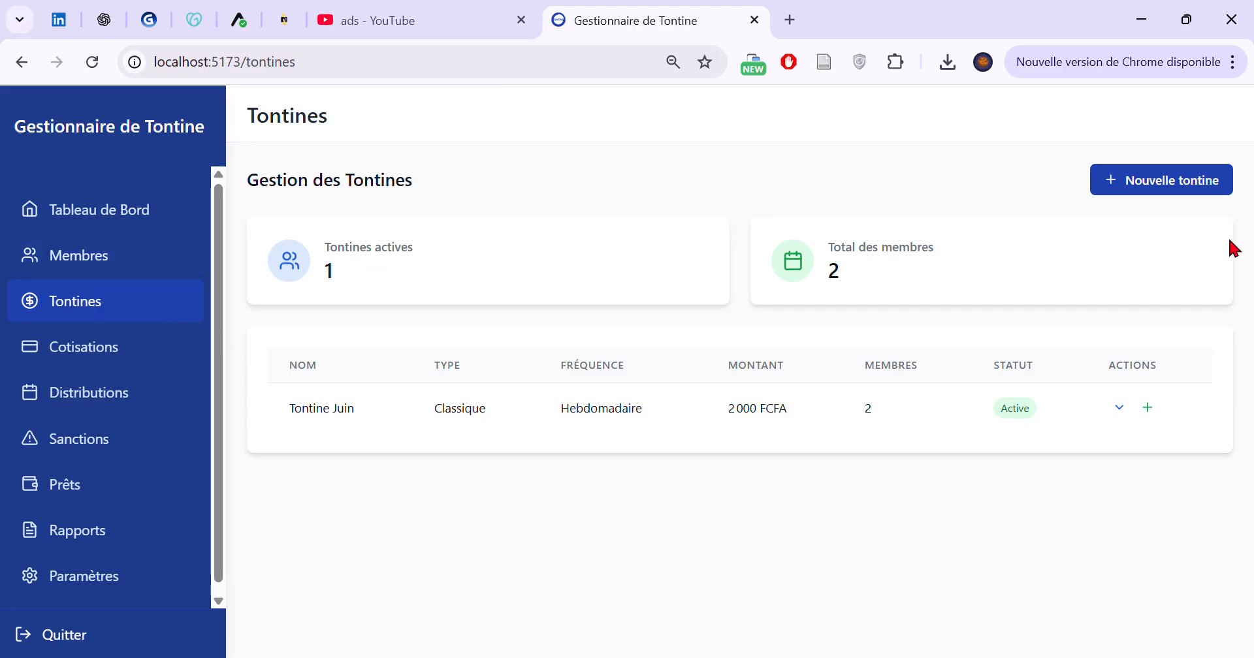
click(1173, 187)
click(585, 222)
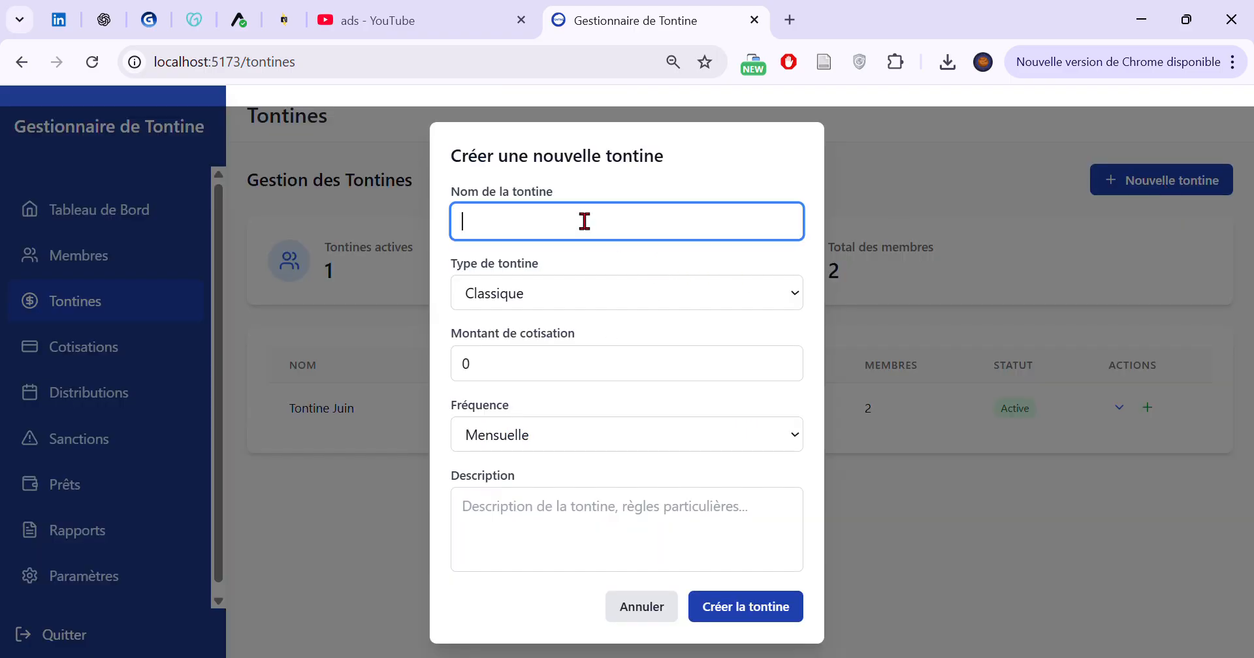
text(TON)
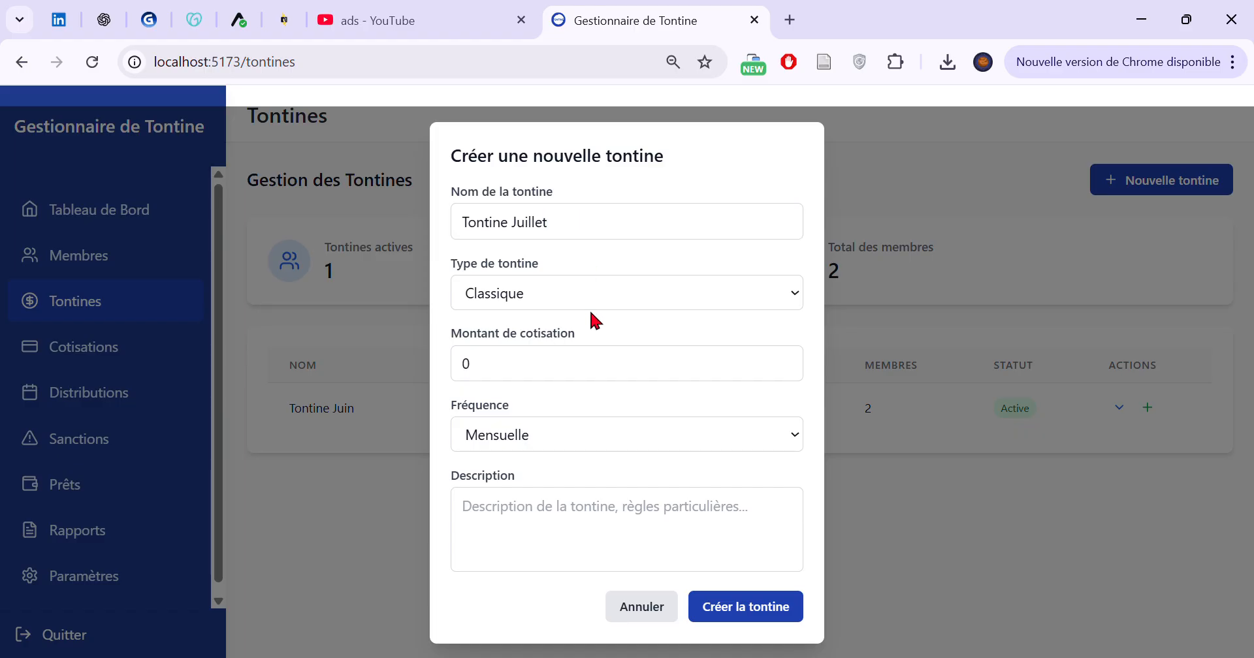
Set the new tontine's type to Commerciale and its contribution amount to 3000, keep the Mensuelle frequency, and create it
click(615, 285)
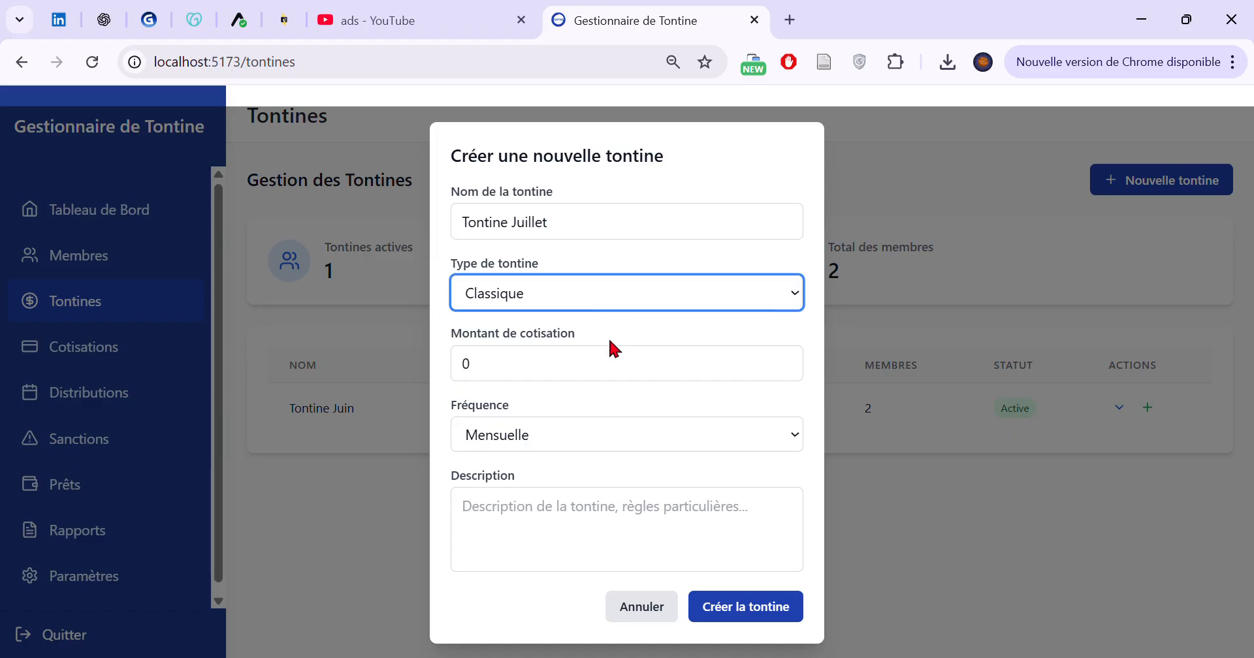
key(Down)
click(512, 373)
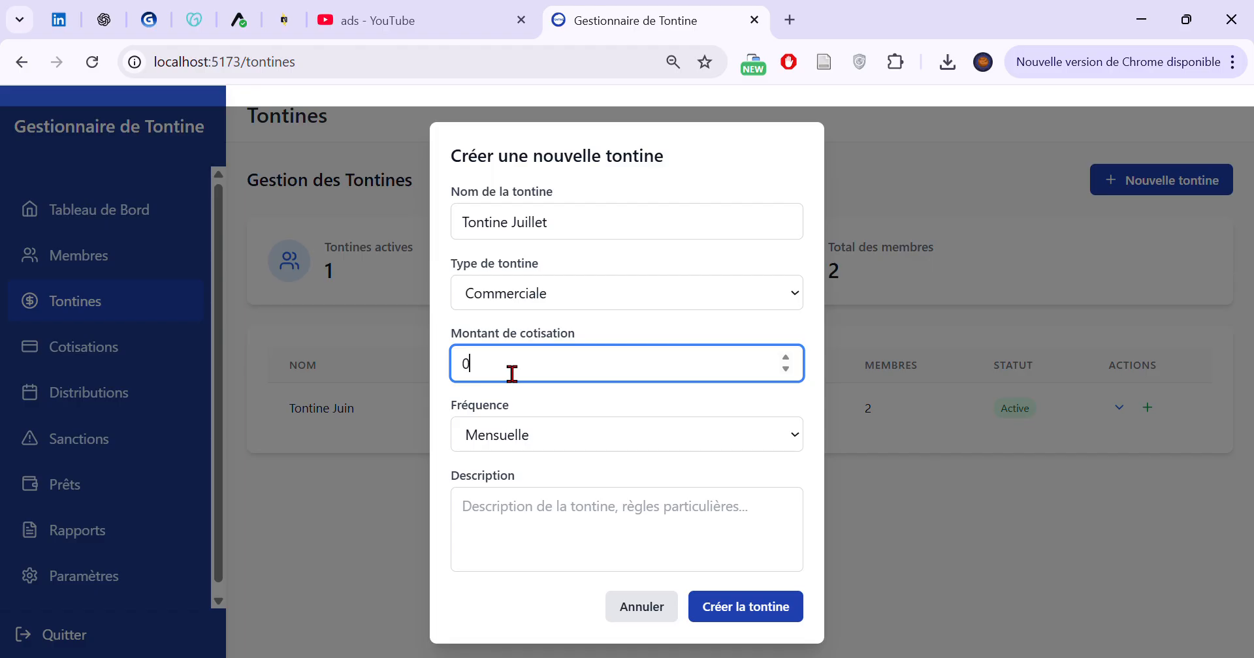
text(3000)
key(Tab)
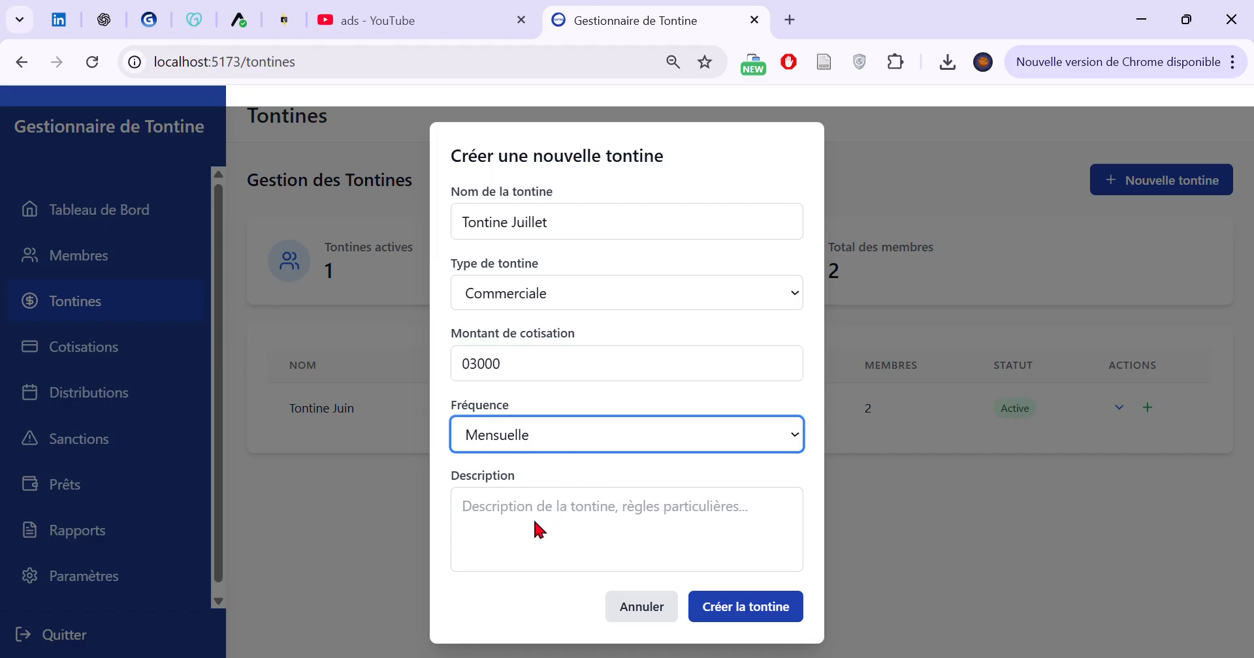
click(748, 621)
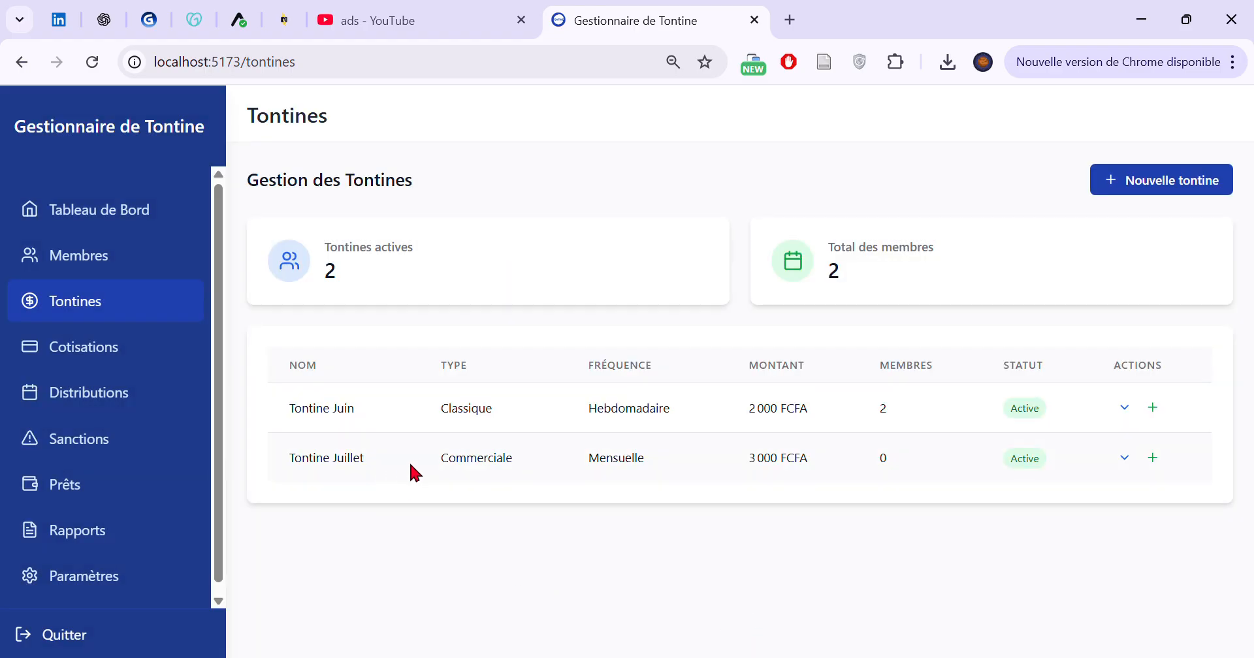
Expand the details of Tontine Juillet and examine its frequency, creation date and contribution amount
click(1125, 461)
scroll(881, 478, down, 2)
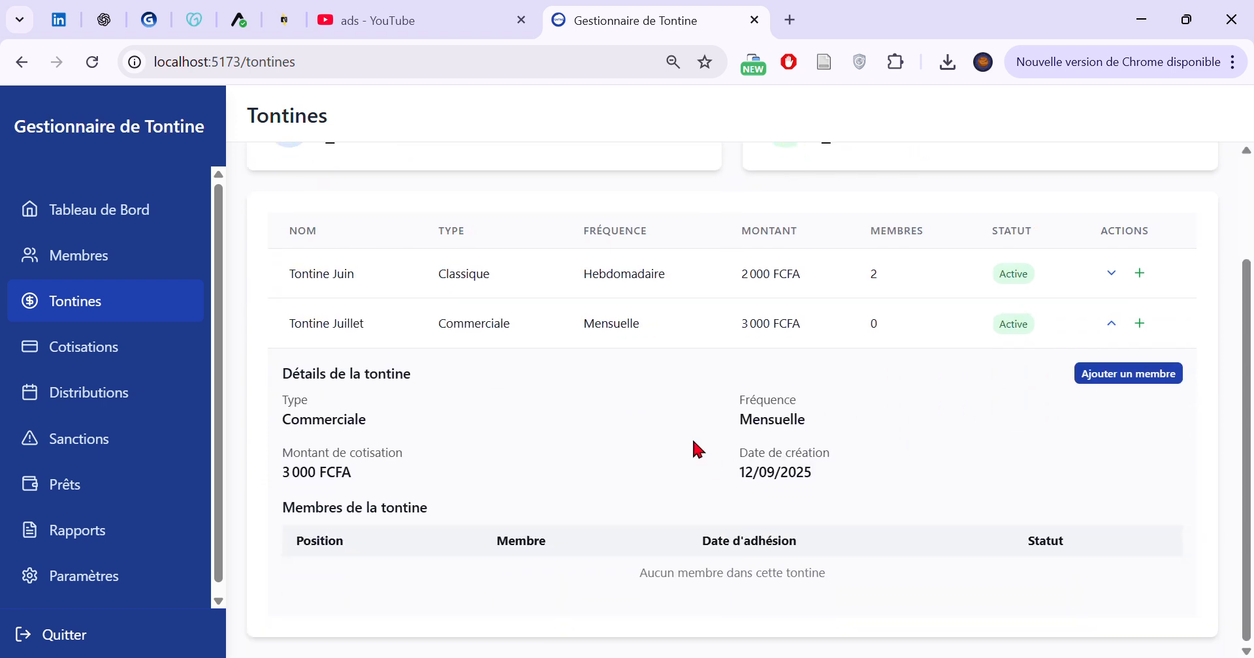
double_click(761, 420)
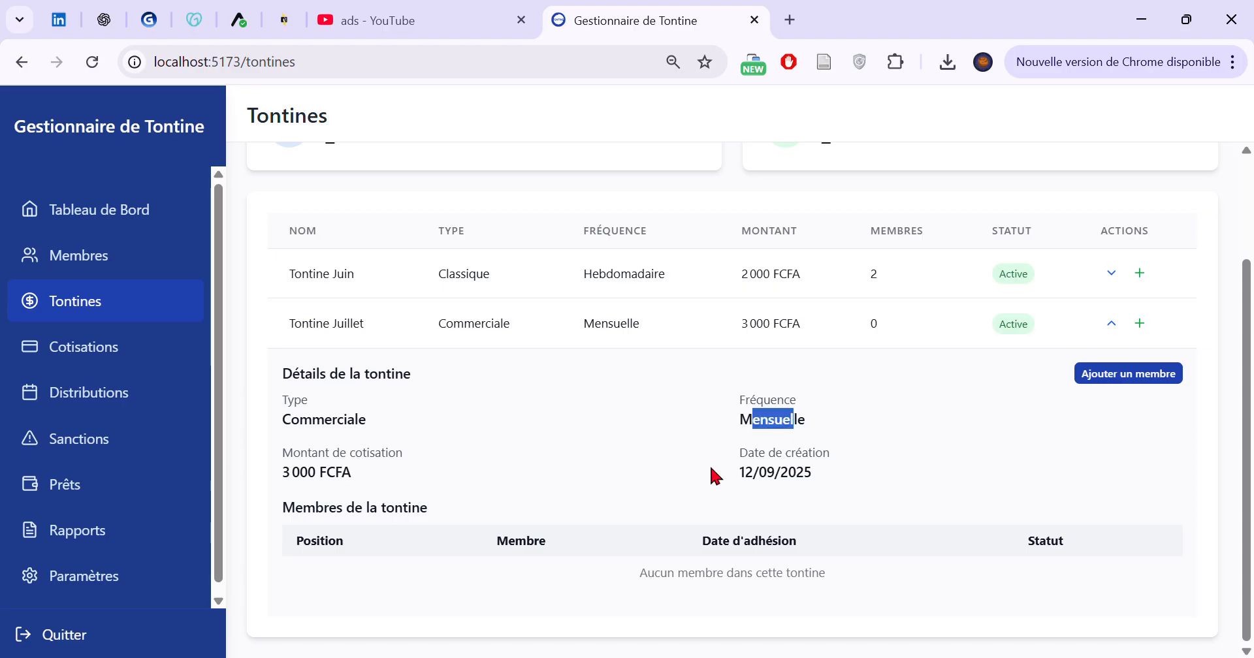
click(756, 486)
drag(755, 486, 833, 474)
drag(275, 479, 359, 472)
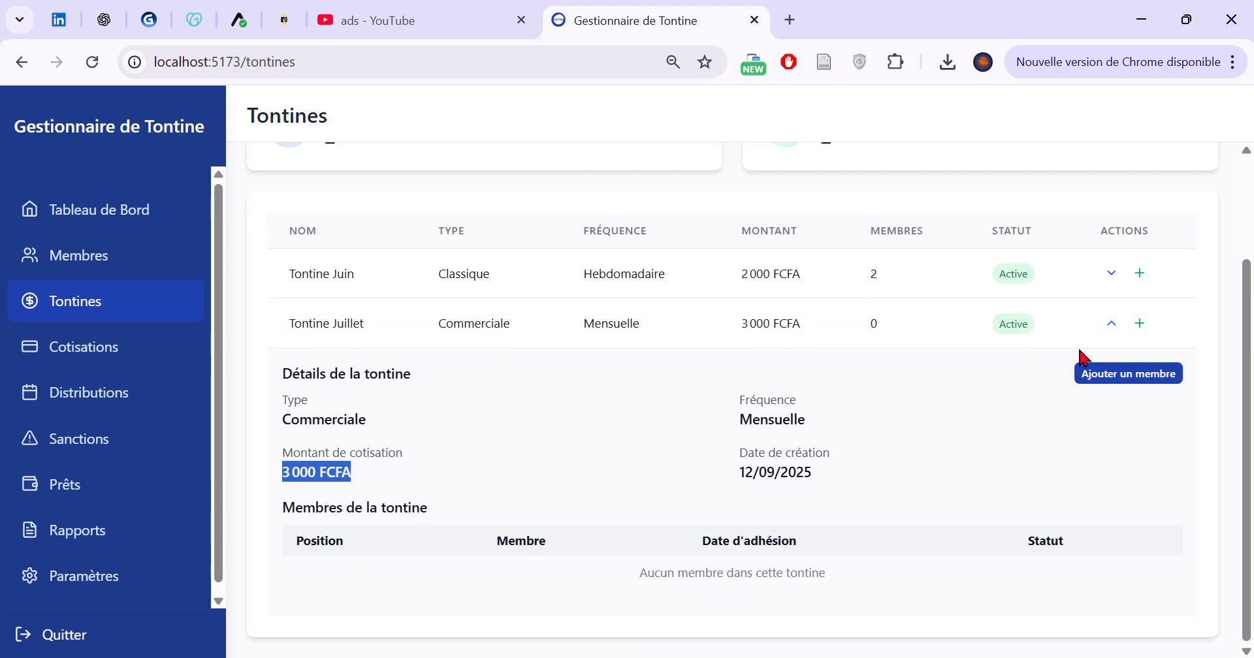
Add the first member of the Membres list to Tontine Juillet at Position 1
click(1131, 375)
click(604, 353)
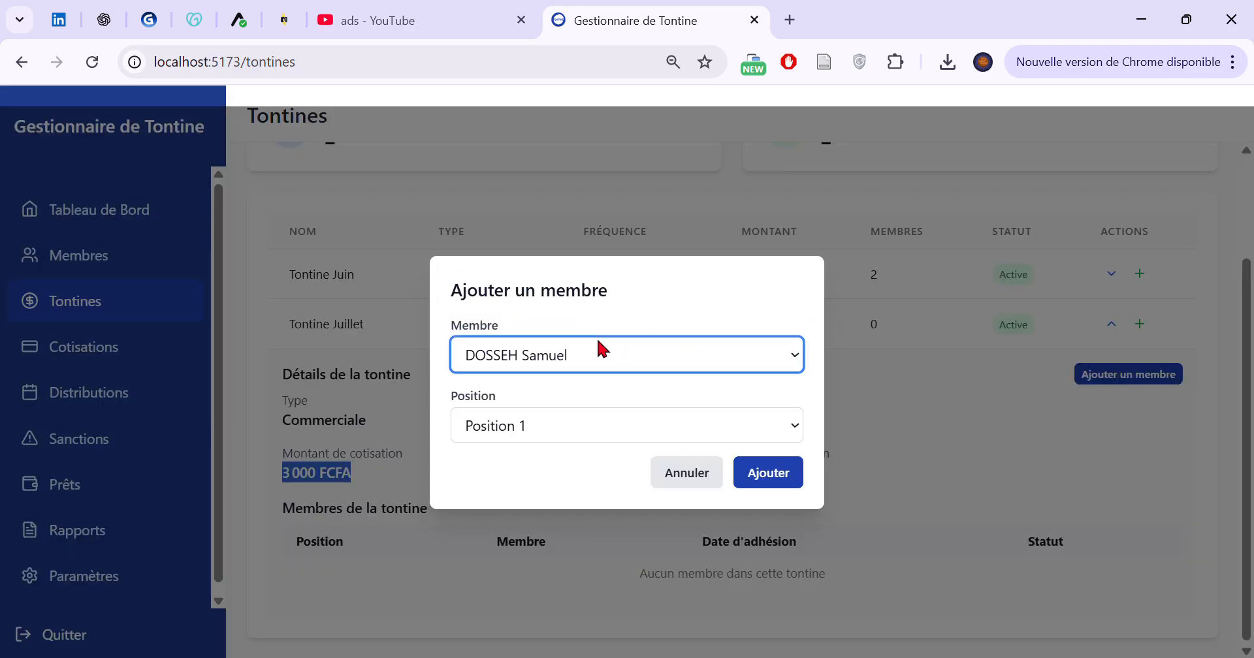
click(542, 422)
click(772, 472)
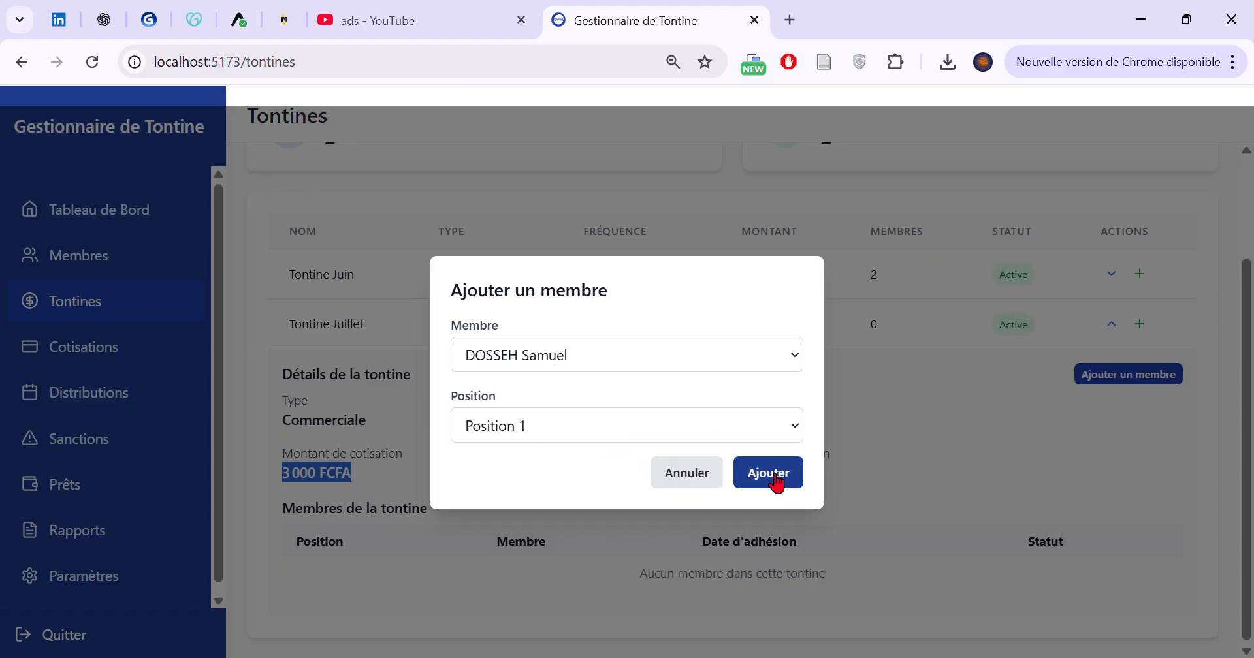
Add the second member of the Membres list to Tontine Juillet at Position 2
click(1125, 376)
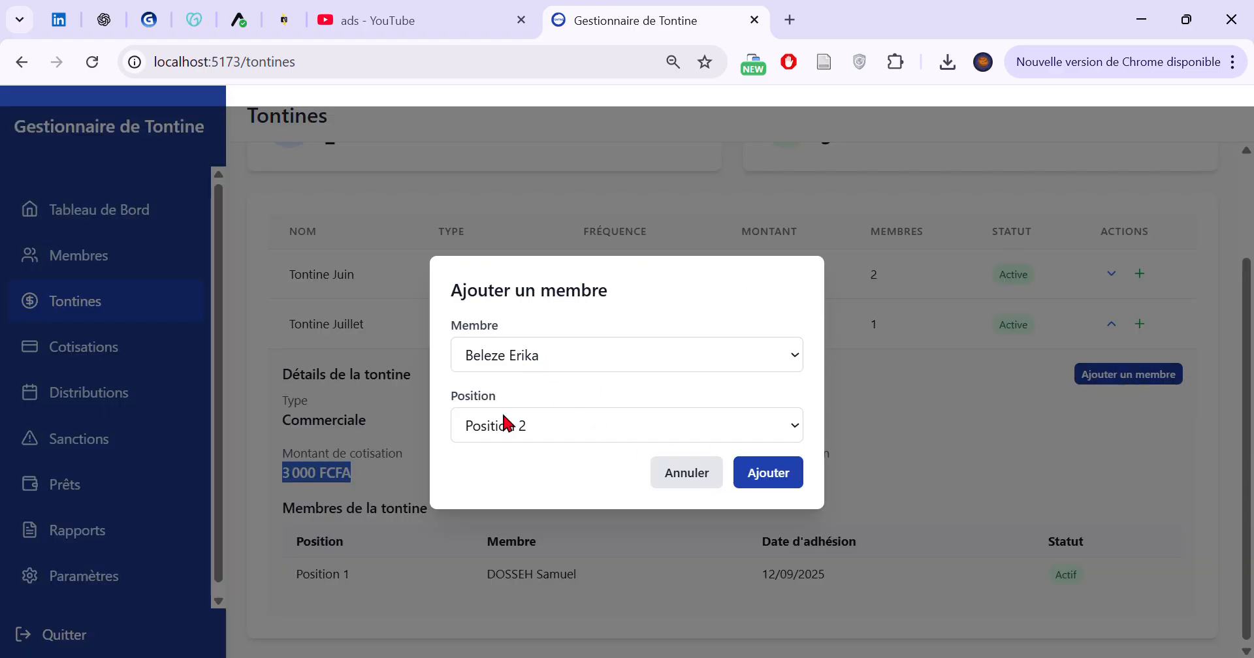
click(771, 468)
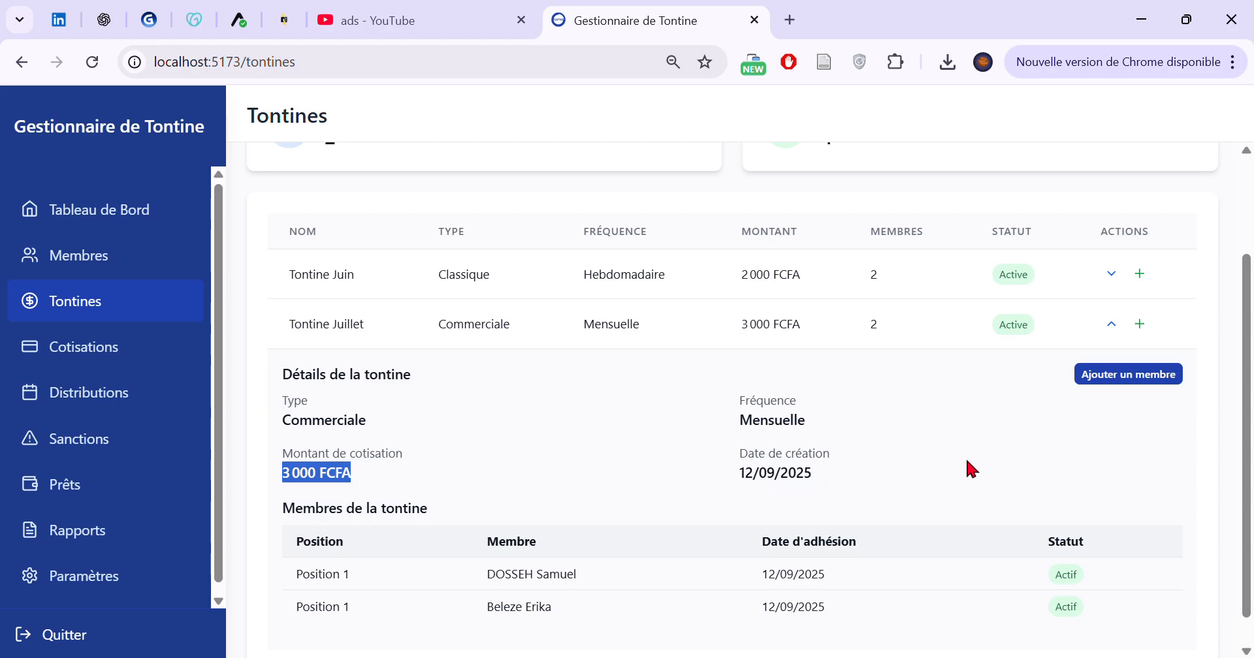
click(1118, 382)
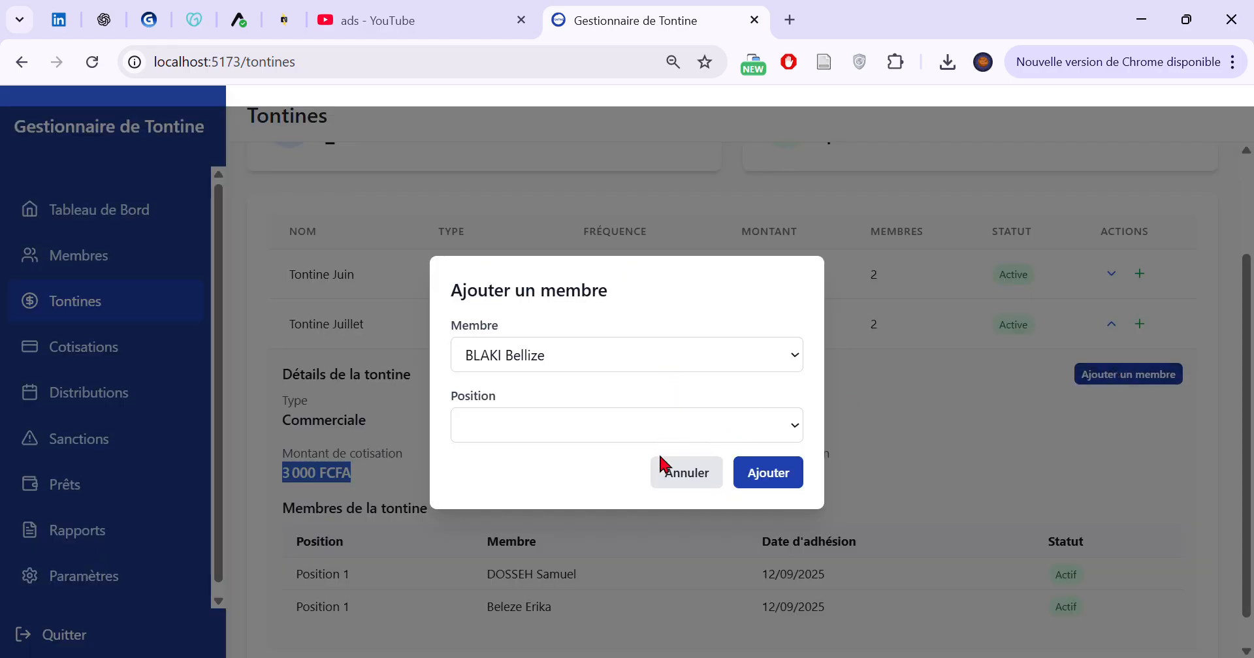
click(661, 469)
Review the details and member table of Tontine Juillet, and collapse them
scroll(659, 431, up, 2)
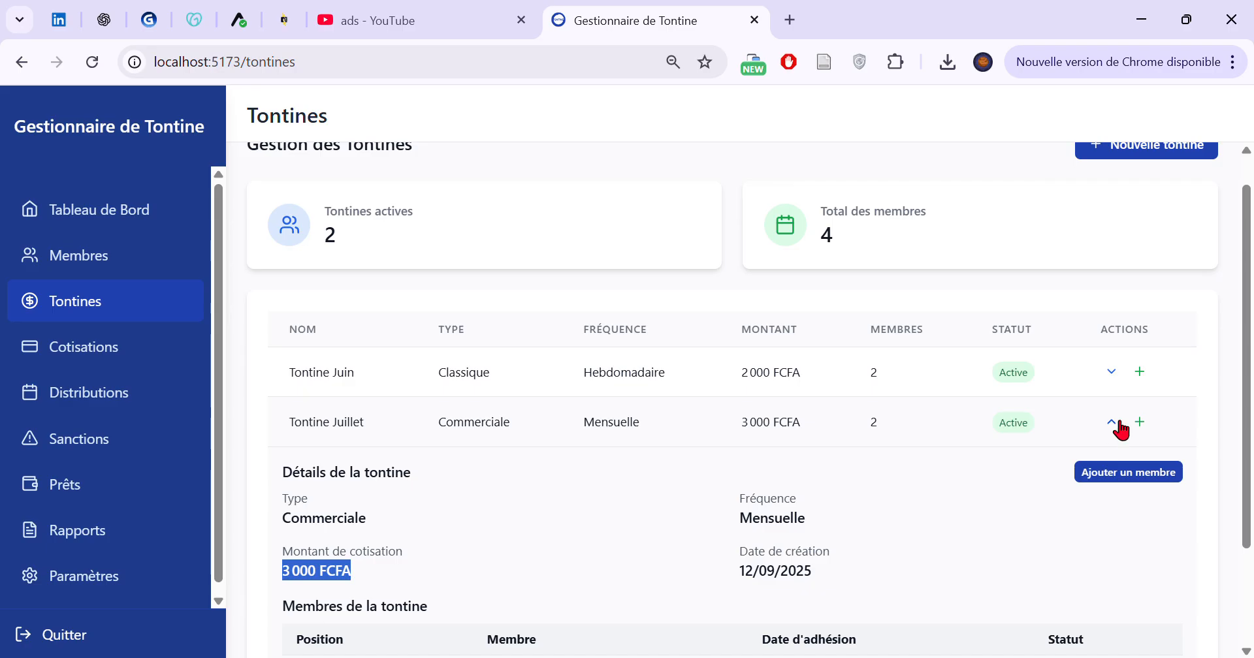
click(1111, 423)
click(1111, 457)
scroll(960, 469, down, 3)
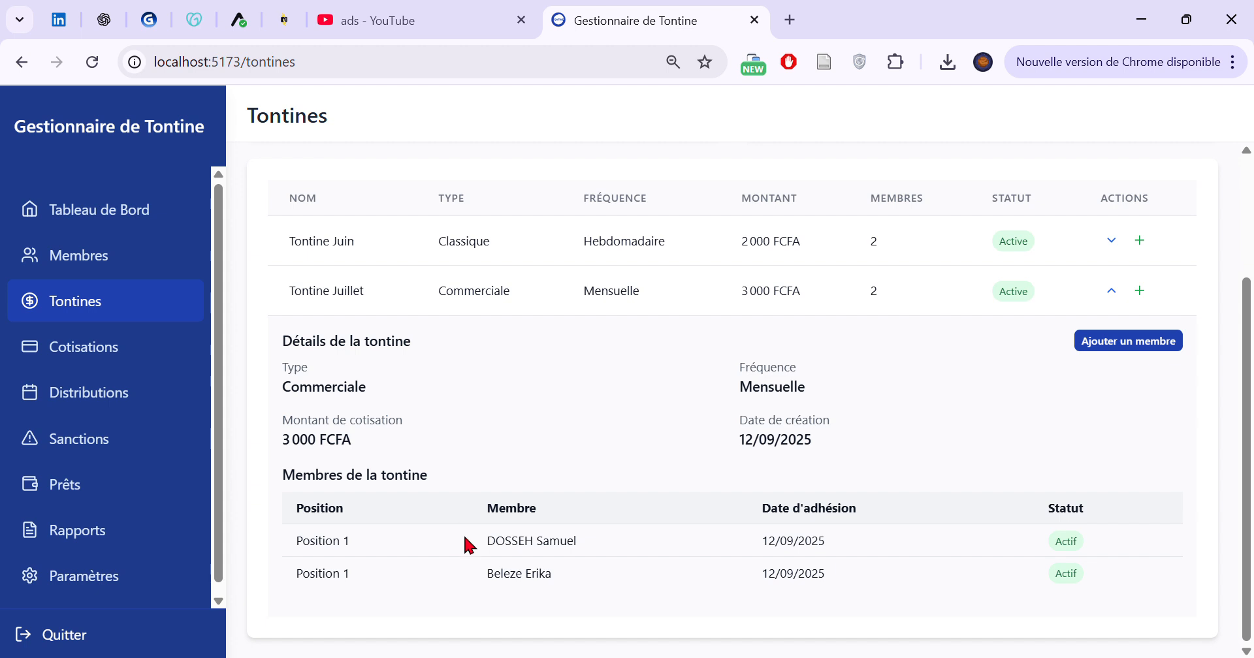
click(1113, 291)
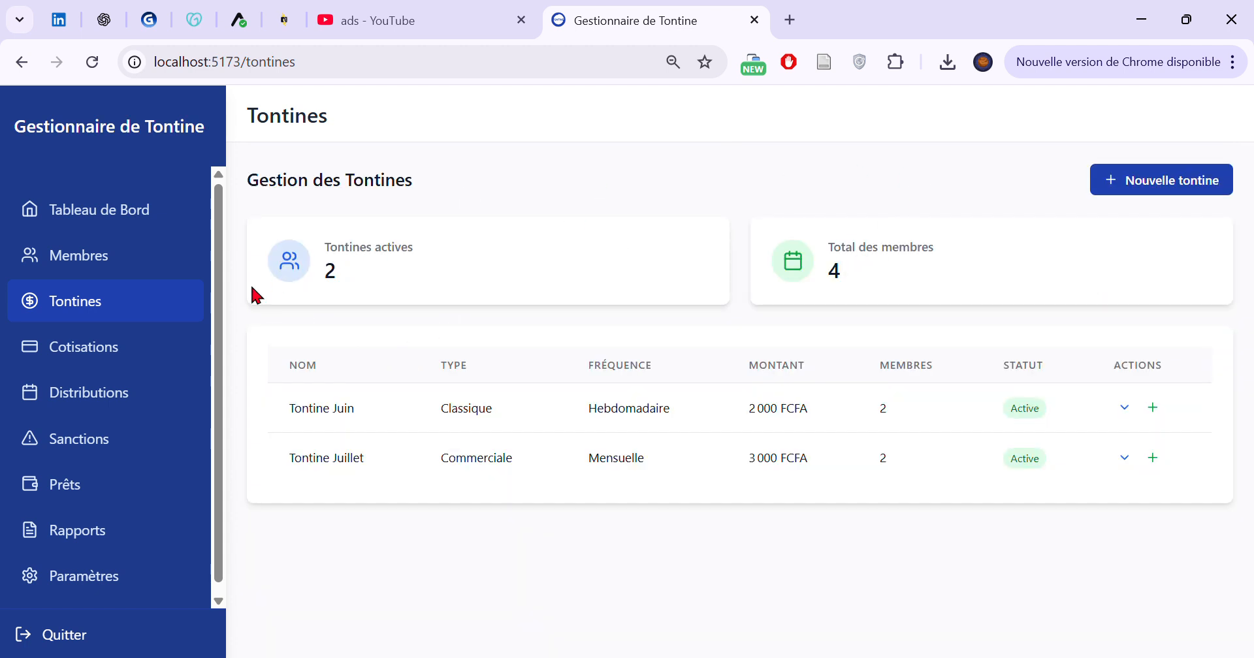
Open the Cotisations page and inspect the contribution details of the first and second listed members in turn
click(77, 350)
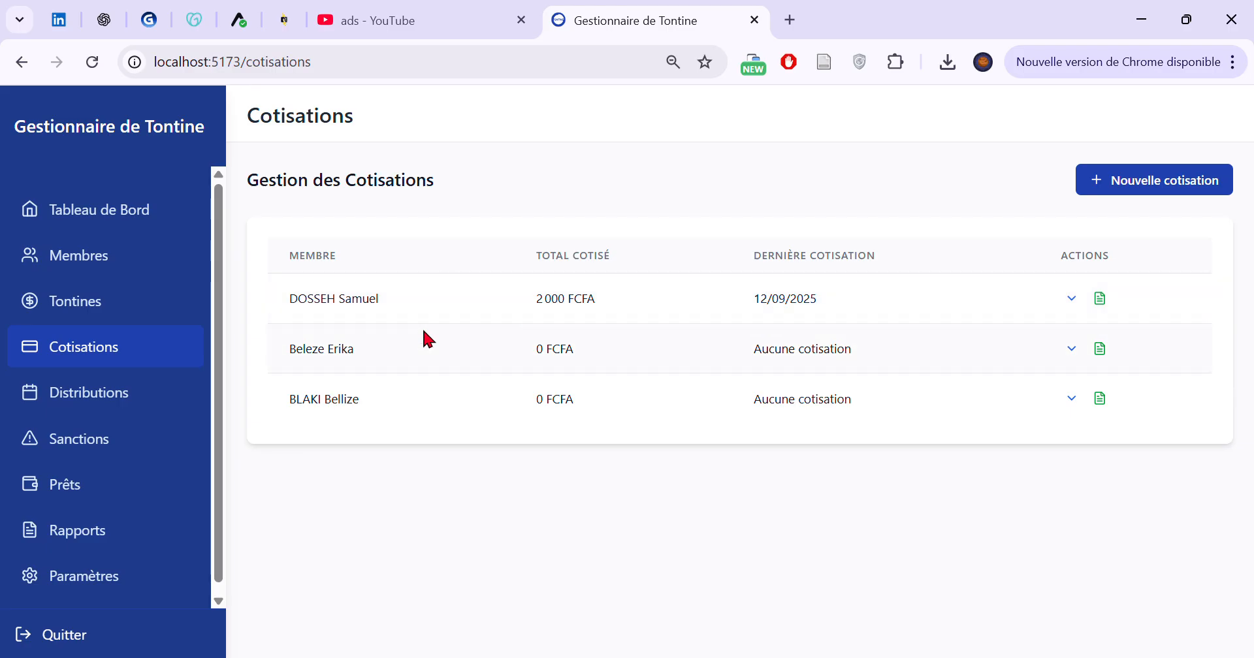
click(1072, 301)
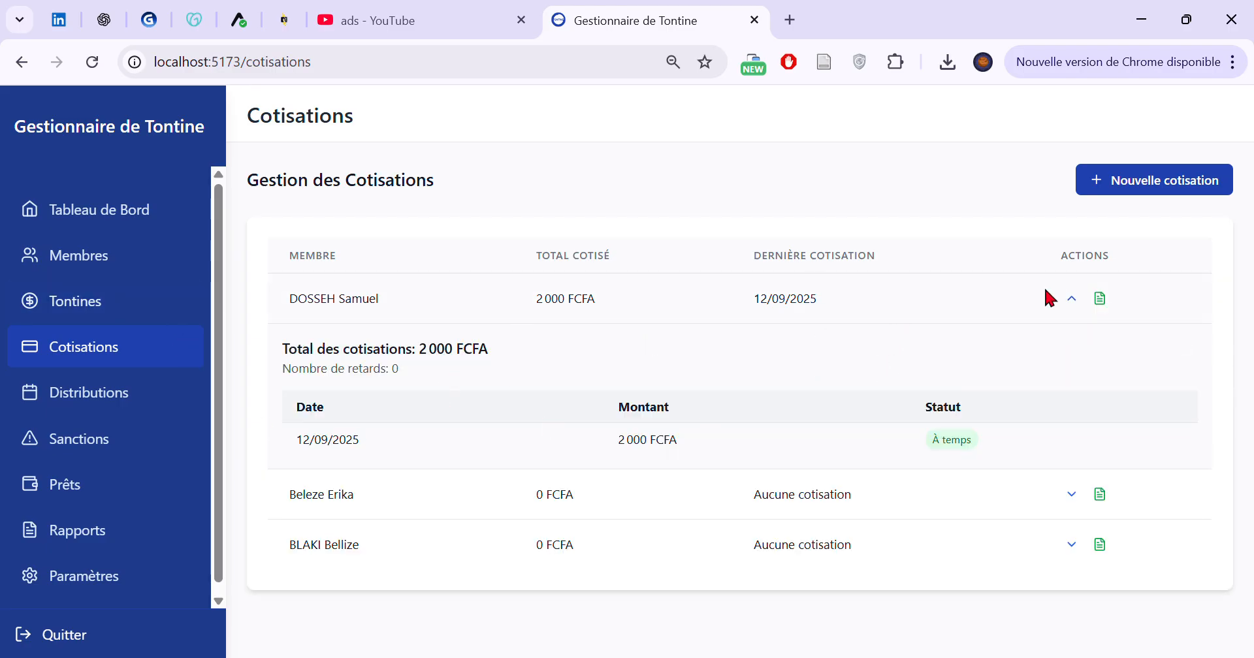
click(1072, 300)
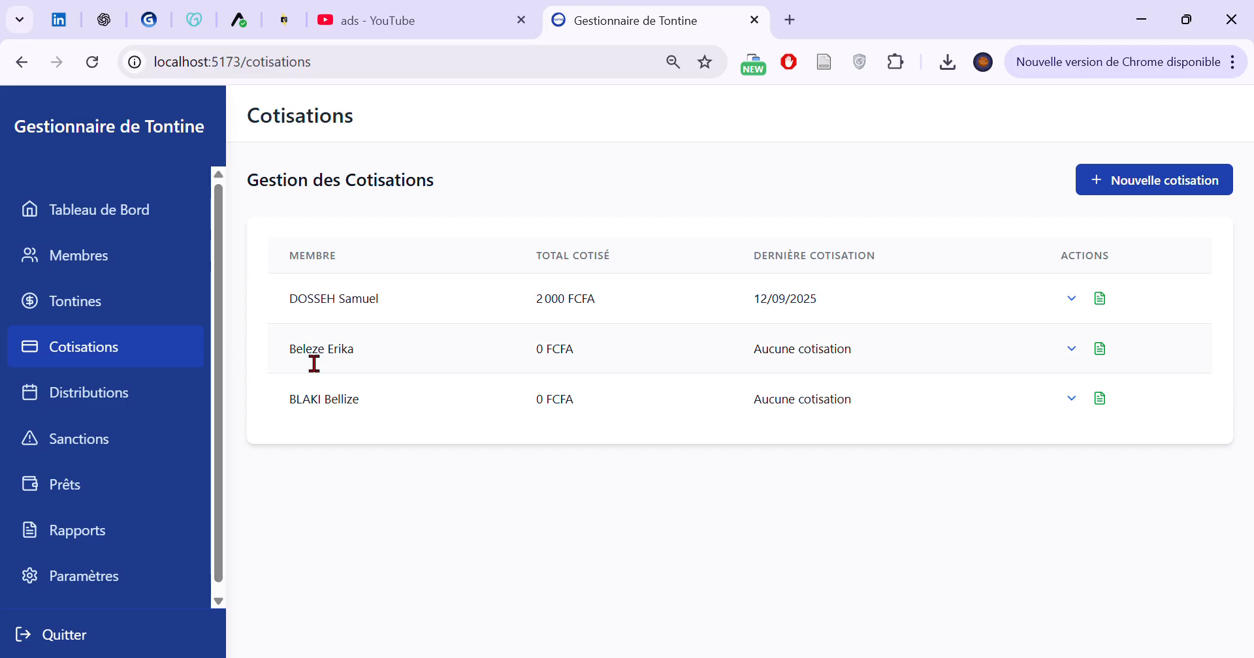
click(1071, 348)
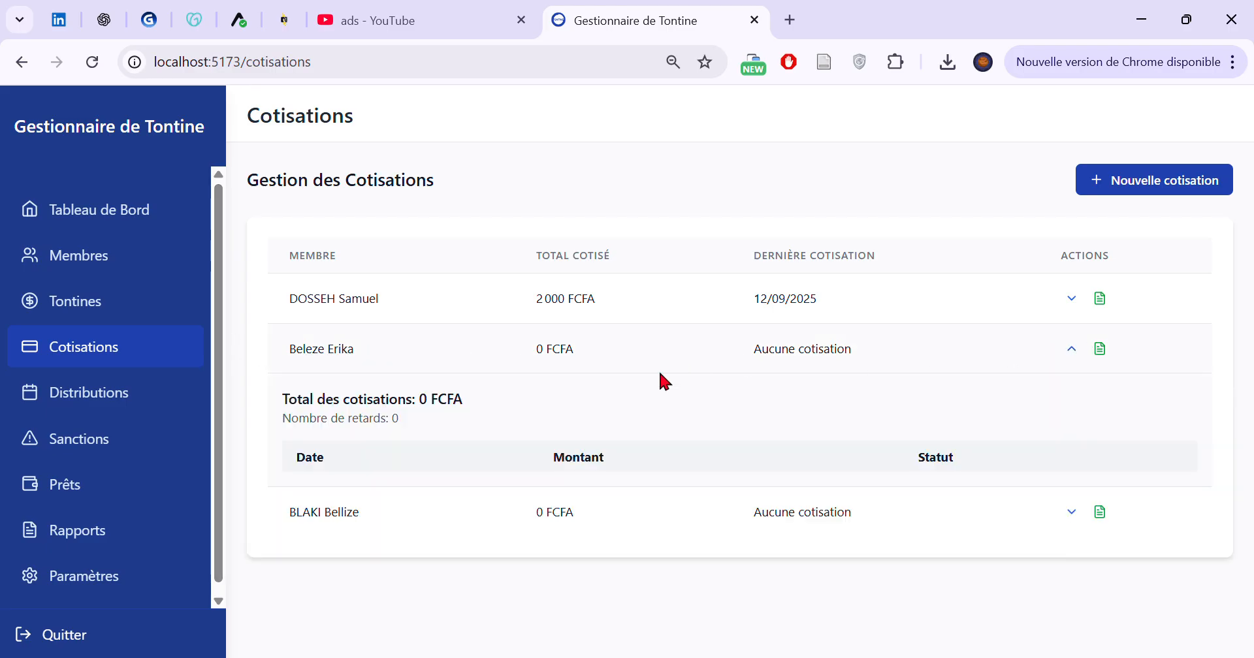
click(1085, 352)
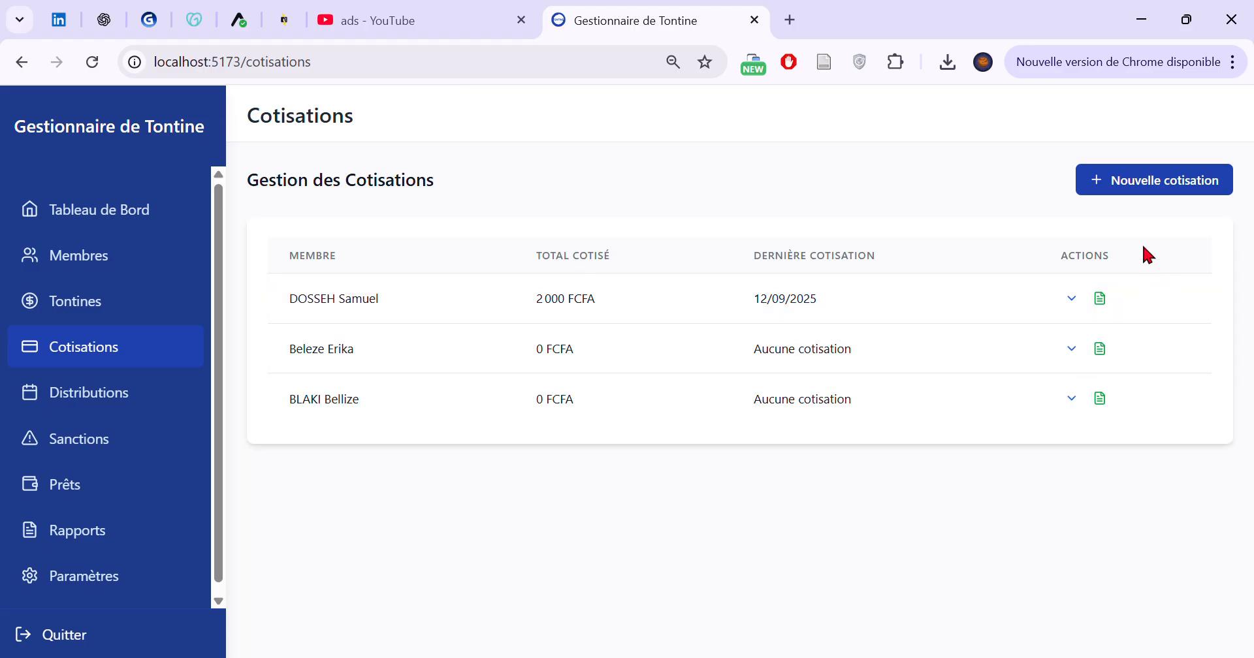
Try to record a new contribution dated 12/09/2025 for the second listed member
click(1152, 189)
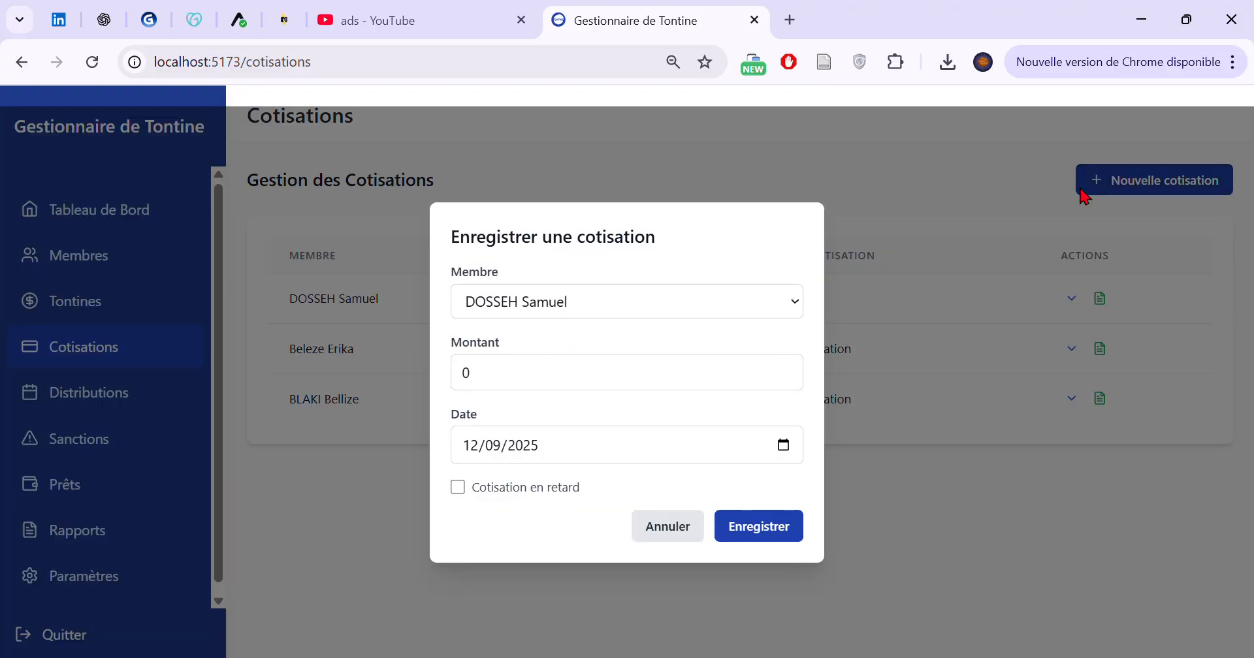
click(550, 346)
click(511, 389)
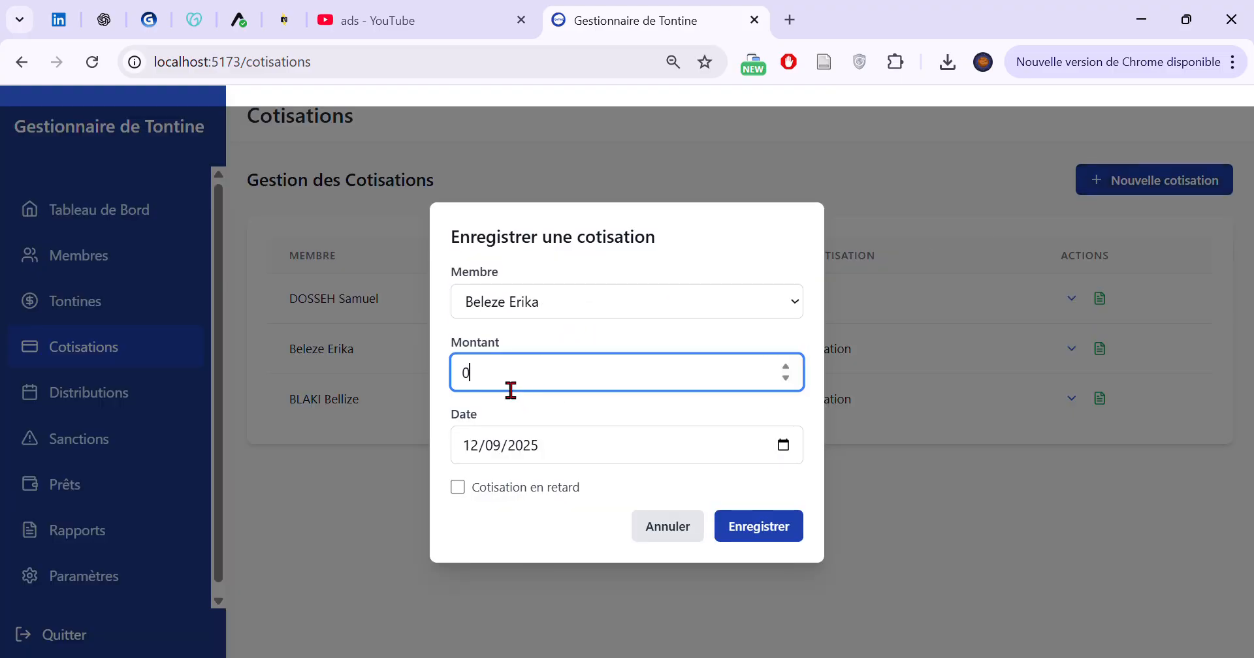
key(Up)
click(759, 527)
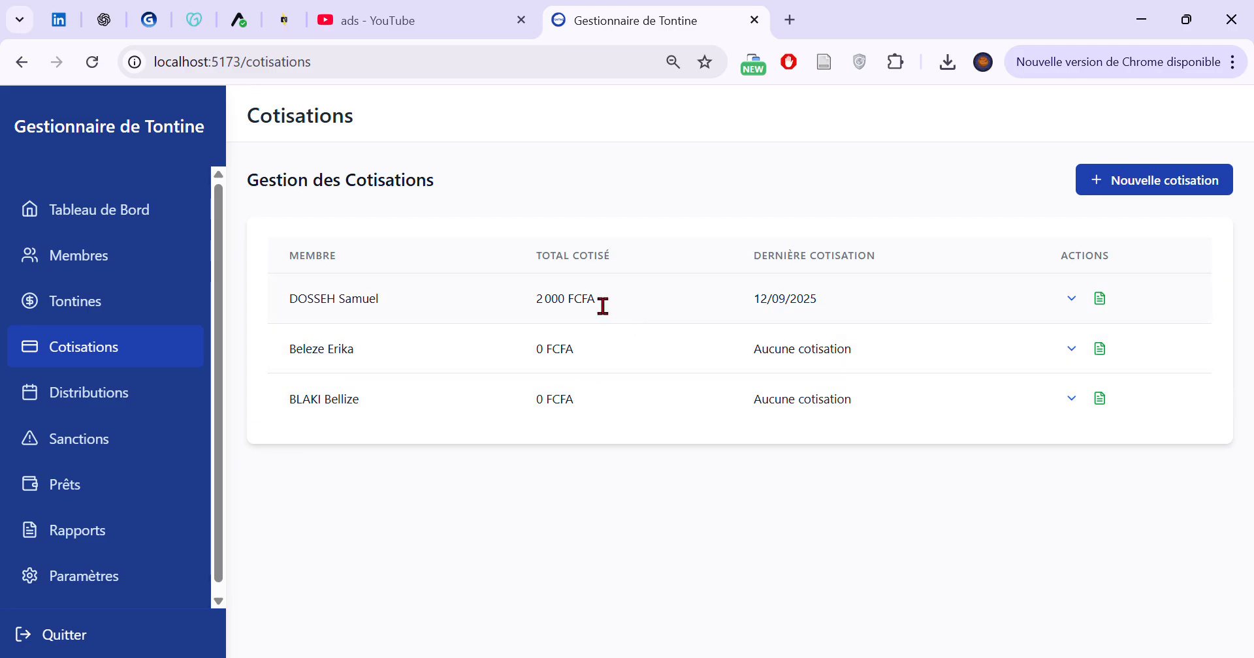
Record a contribution of 2000 dated 12/09/2025 for the first listed member, and review that member's total and contribution history
click(1108, 190)
click(500, 382)
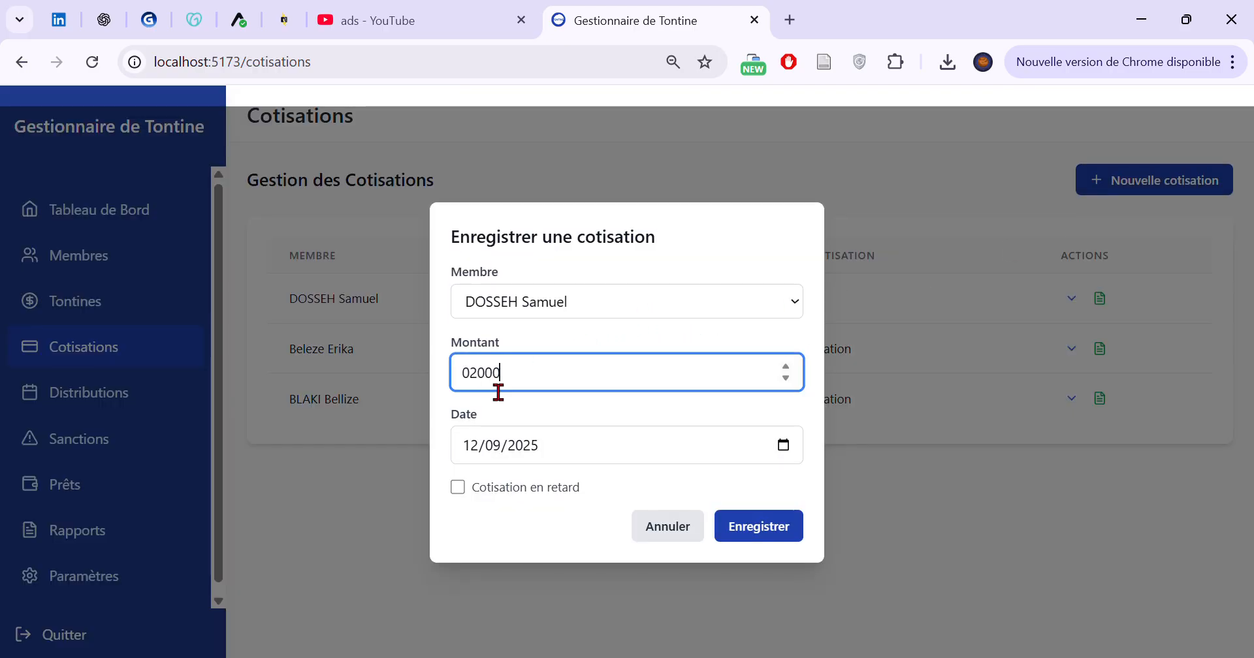
click(758, 535)
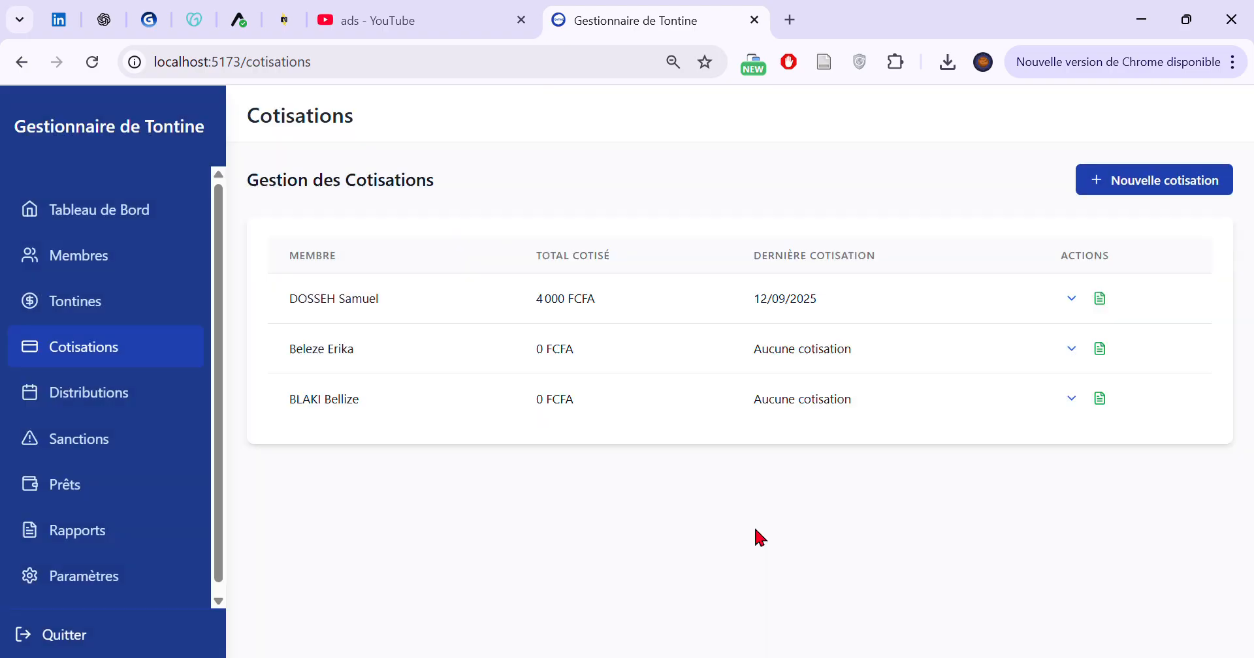
drag(530, 311, 627, 305)
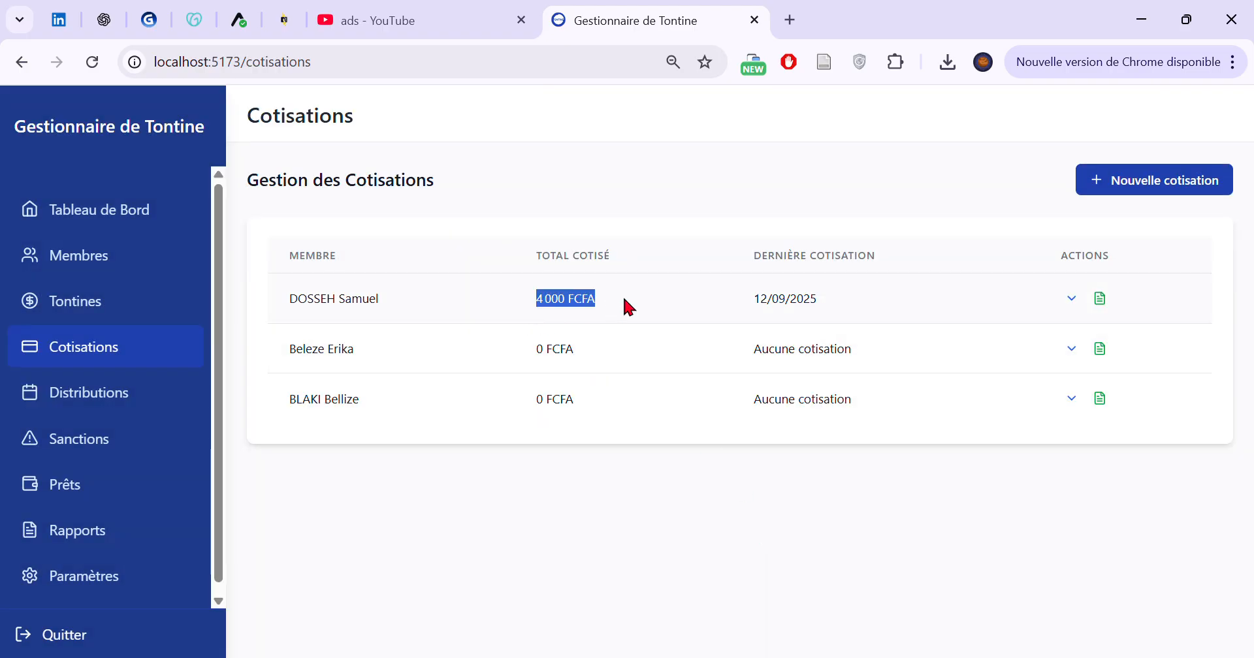
click(1071, 299)
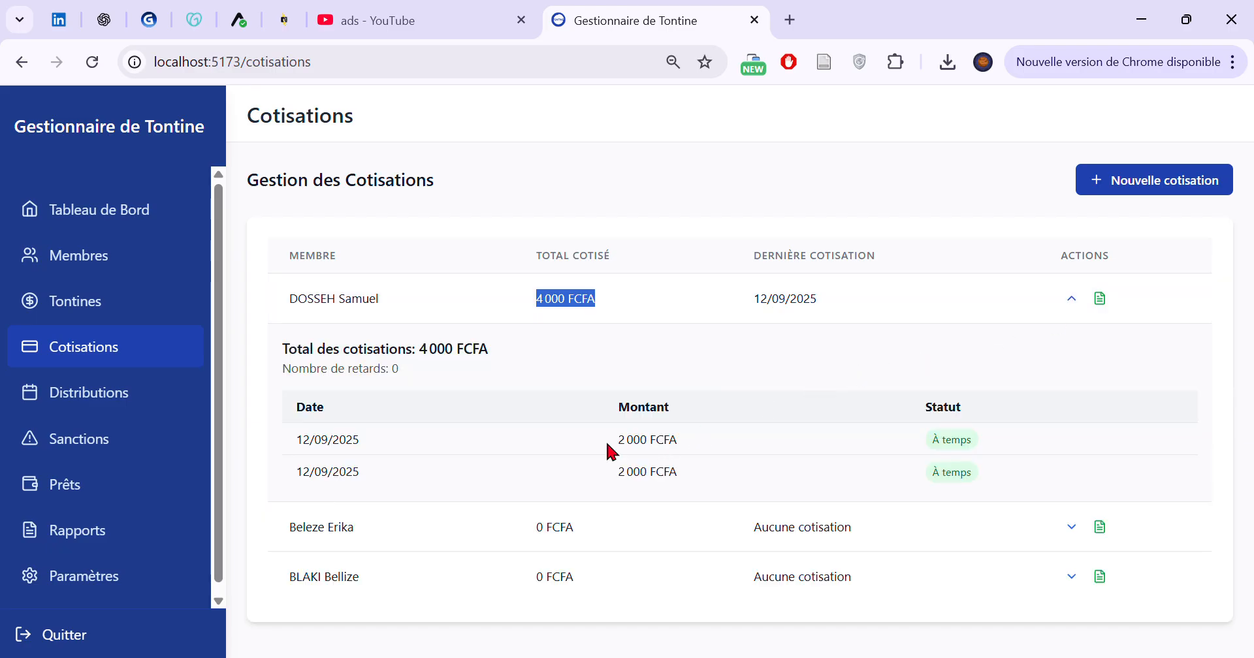
drag(298, 473, 1039, 494)
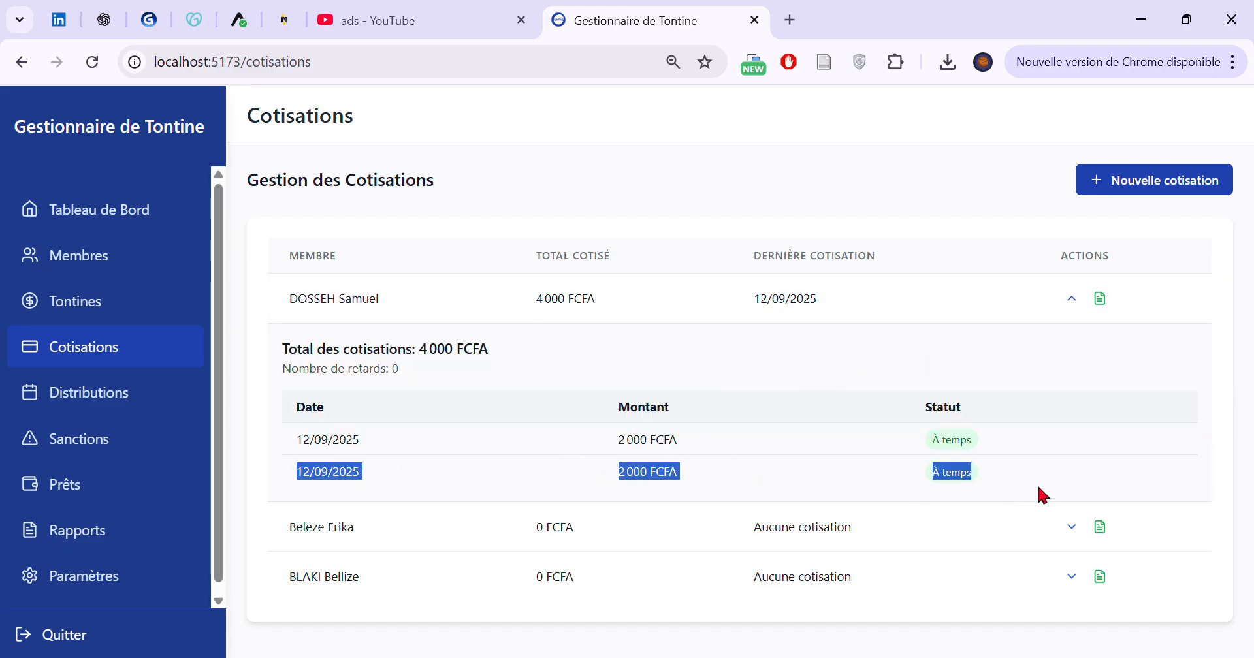
click(1071, 298)
Record a contribution of 1000 dated 12/09/2025 for the first listed member, and check the entry in the contribution history
click(1102, 175)
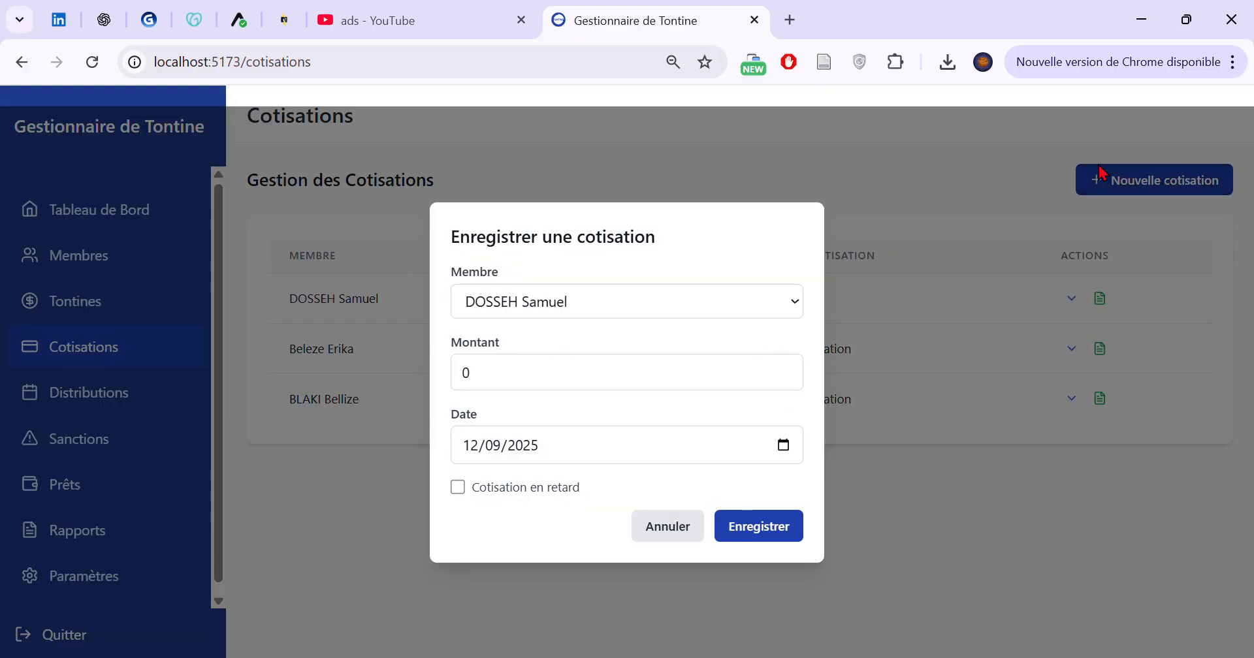
click(536, 385)
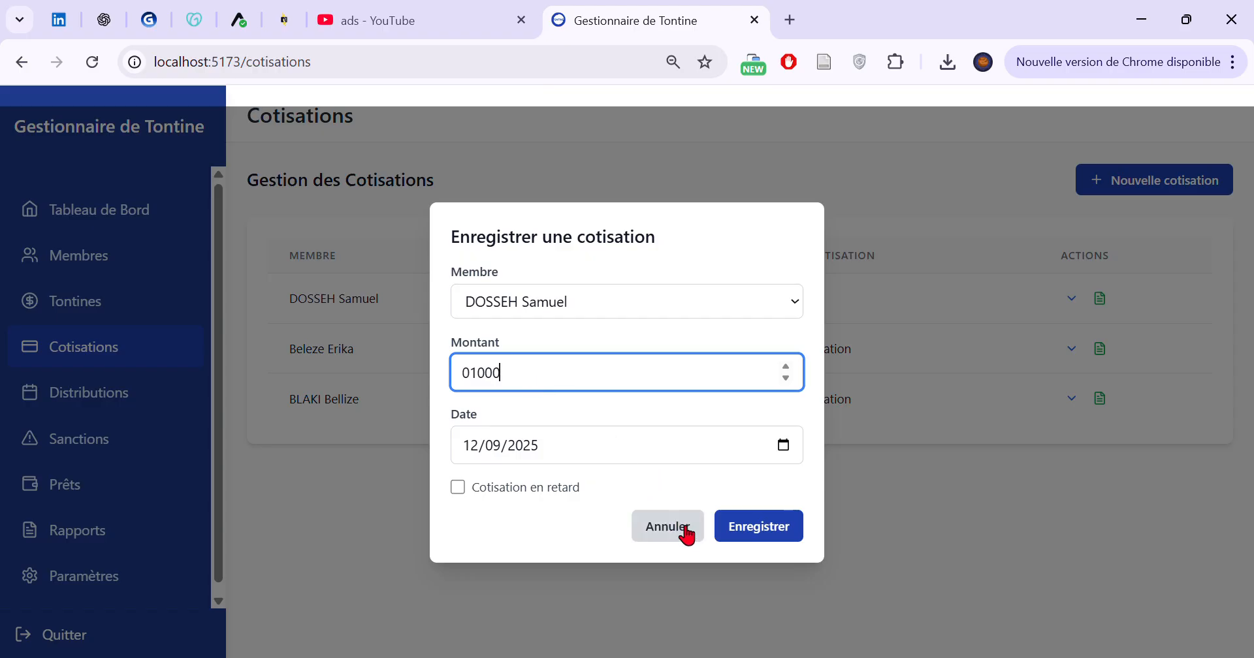
click(760, 530)
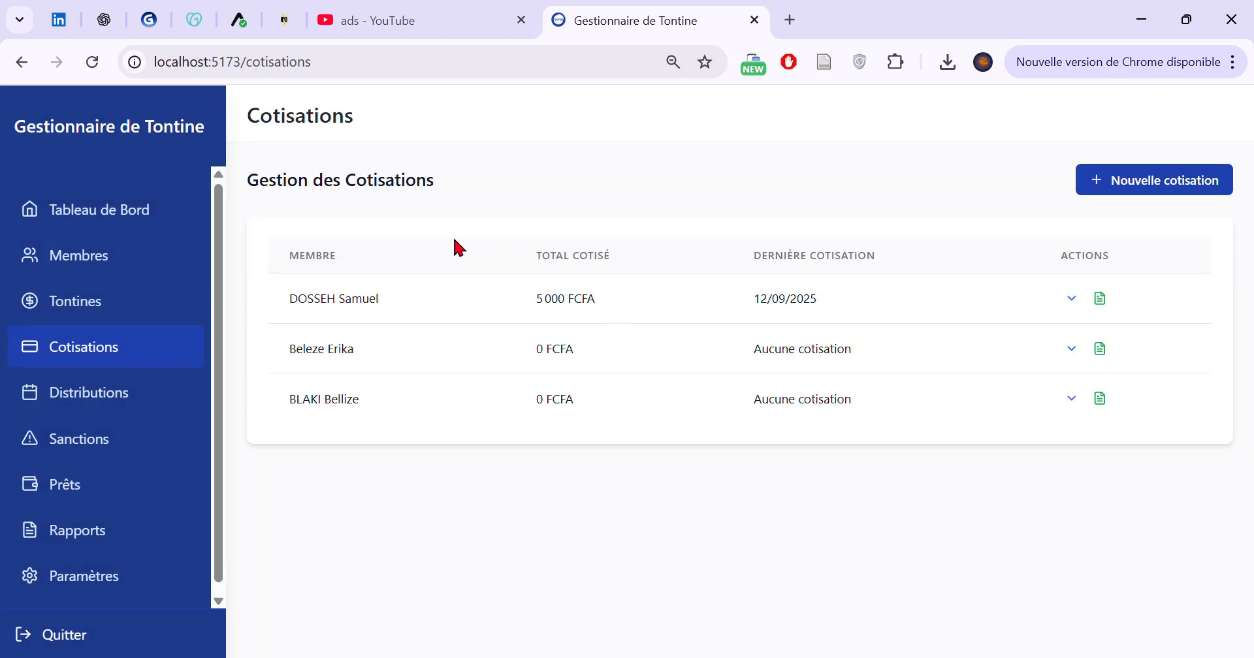
drag(532, 299, 592, 299)
click(1069, 299)
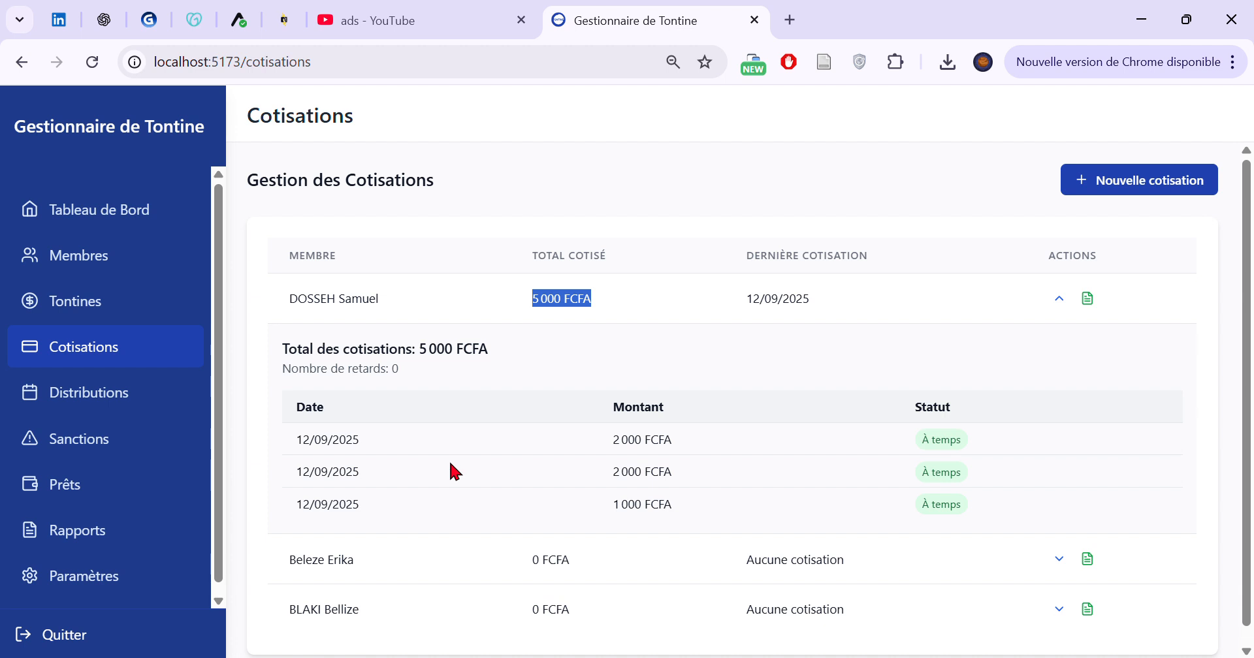
drag(605, 504, 935, 495)
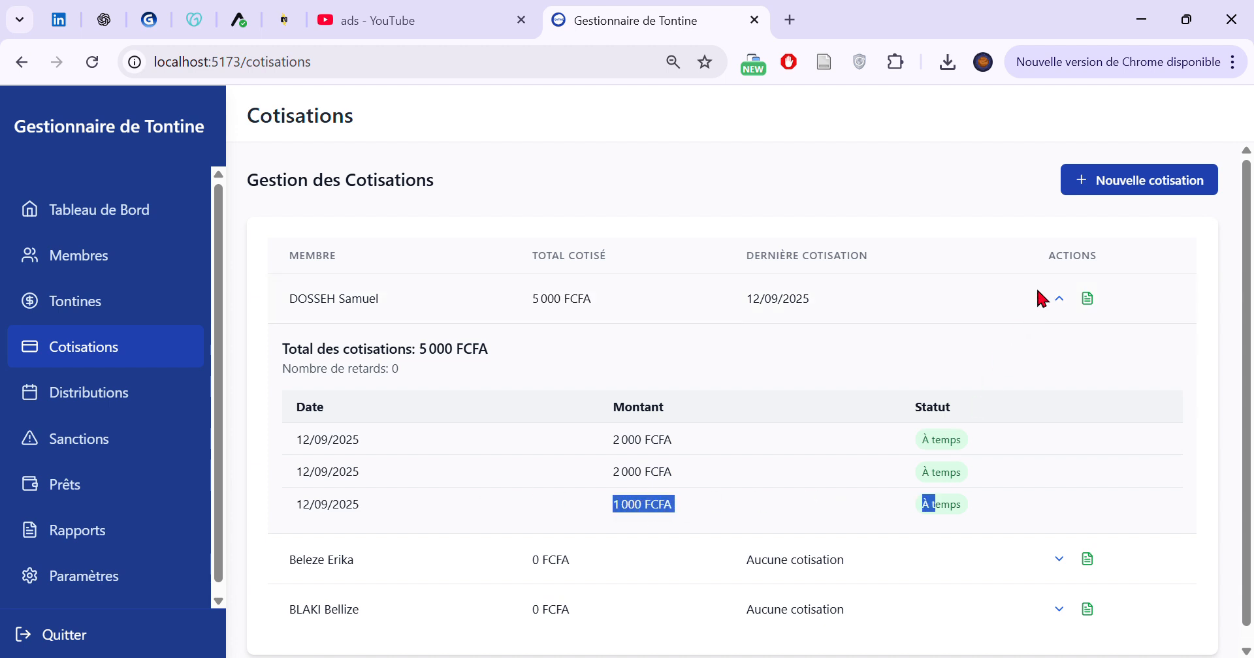
Generate the first listed member's PDF contribution report and examine its member information, Cotisations and Distributions reçues tables
click(1086, 303)
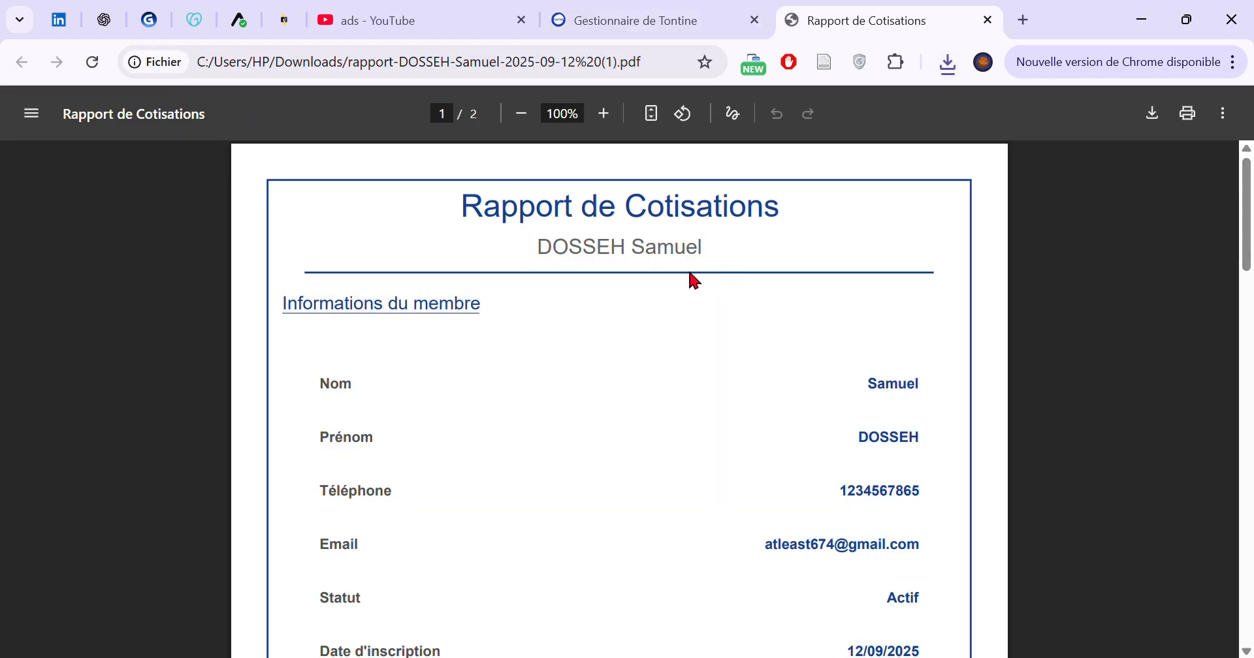
drag(462, 208, 753, 260)
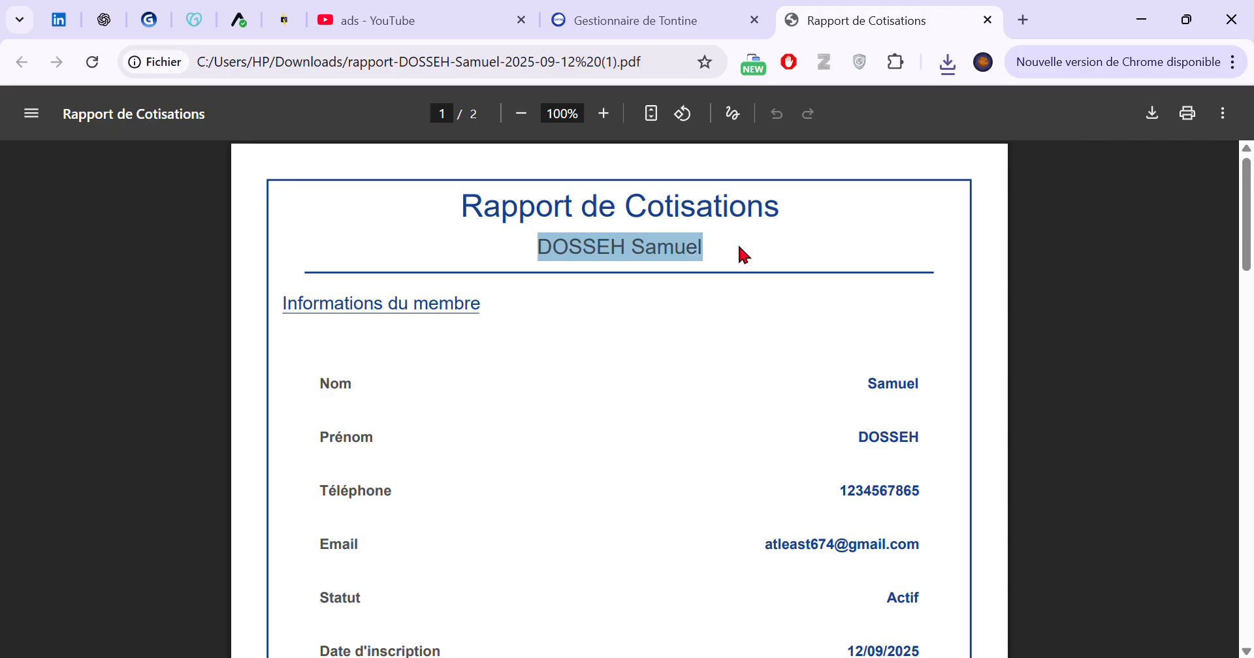
scroll(741, 253, down, 2)
scroll(742, 253, down, 5)
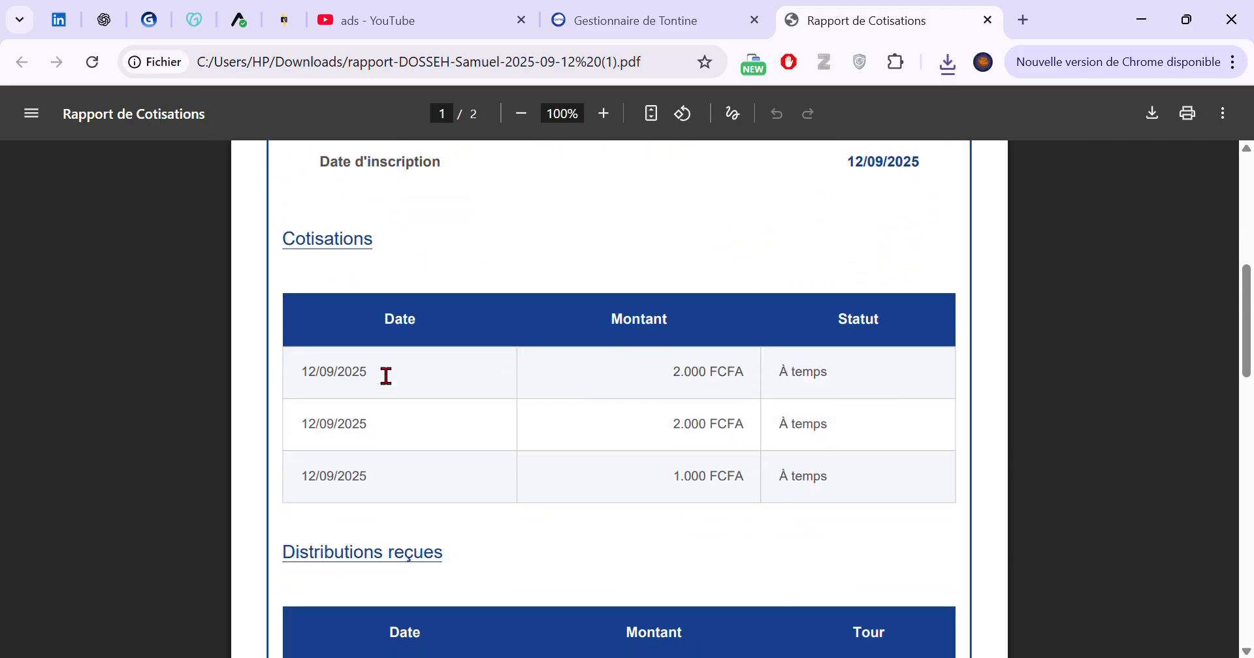
scroll(711, 397, down, 3)
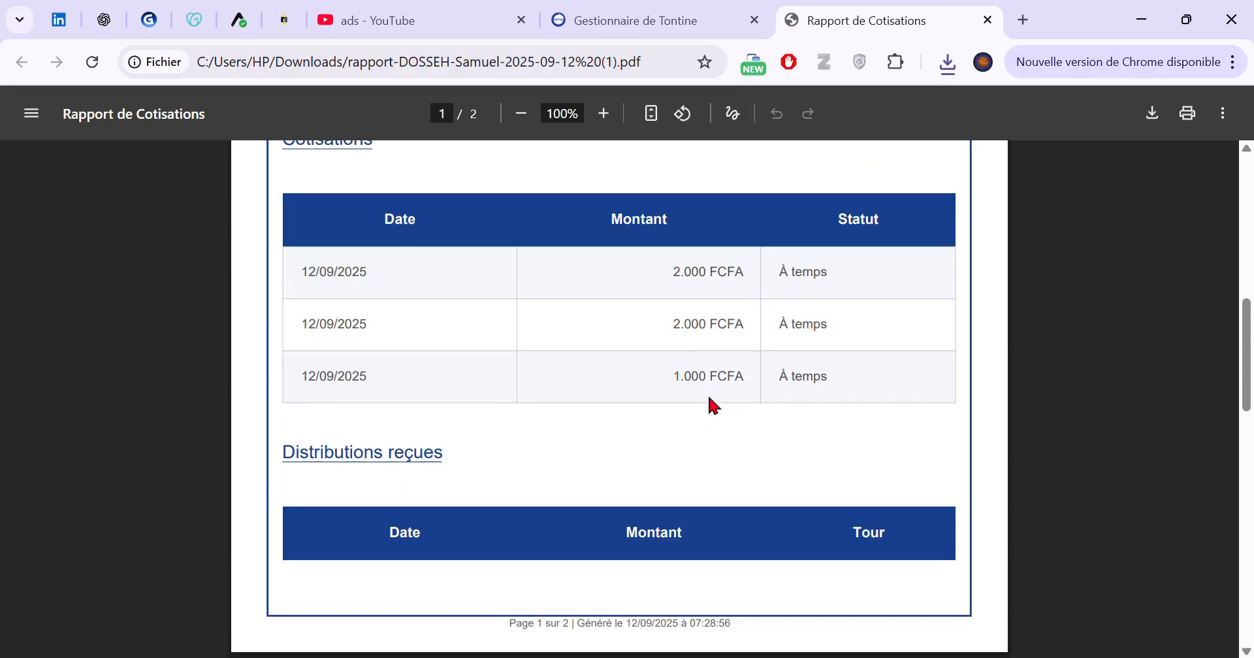
scroll(516, 255, down, 3)
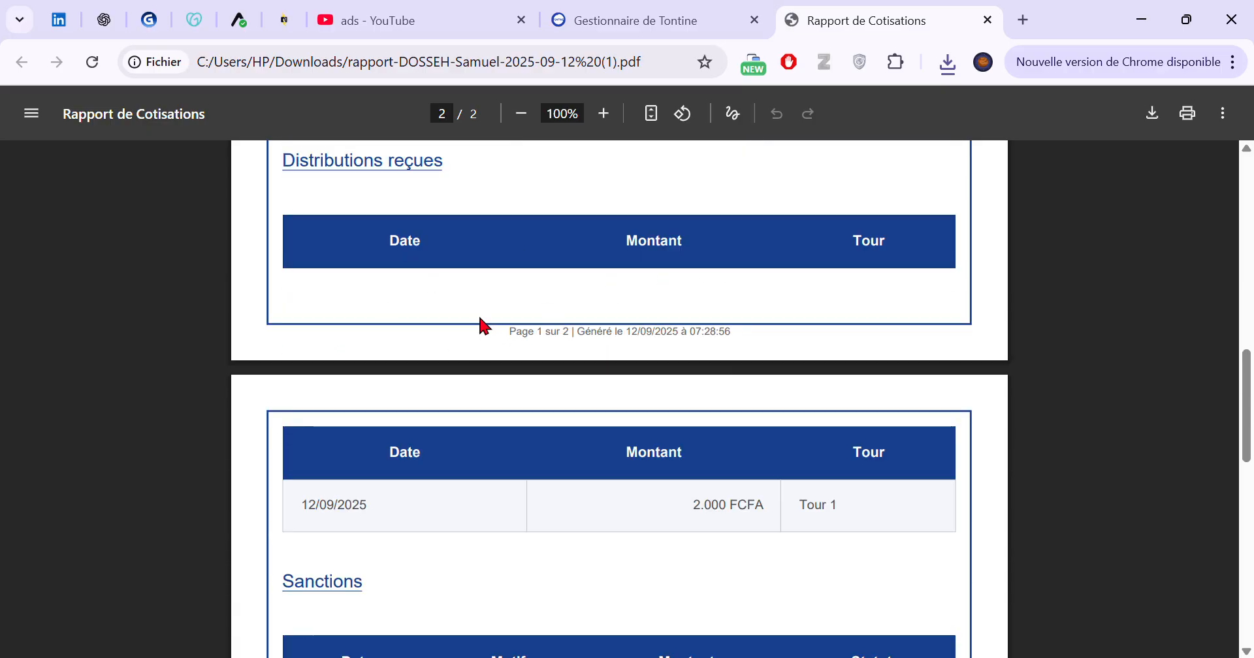
Examine the report's Sanctions and Résumé financier sections, close the report, and collapse the member's contribution details
scroll(711, 344, down, 3)
scroll(873, 302, down, 3)
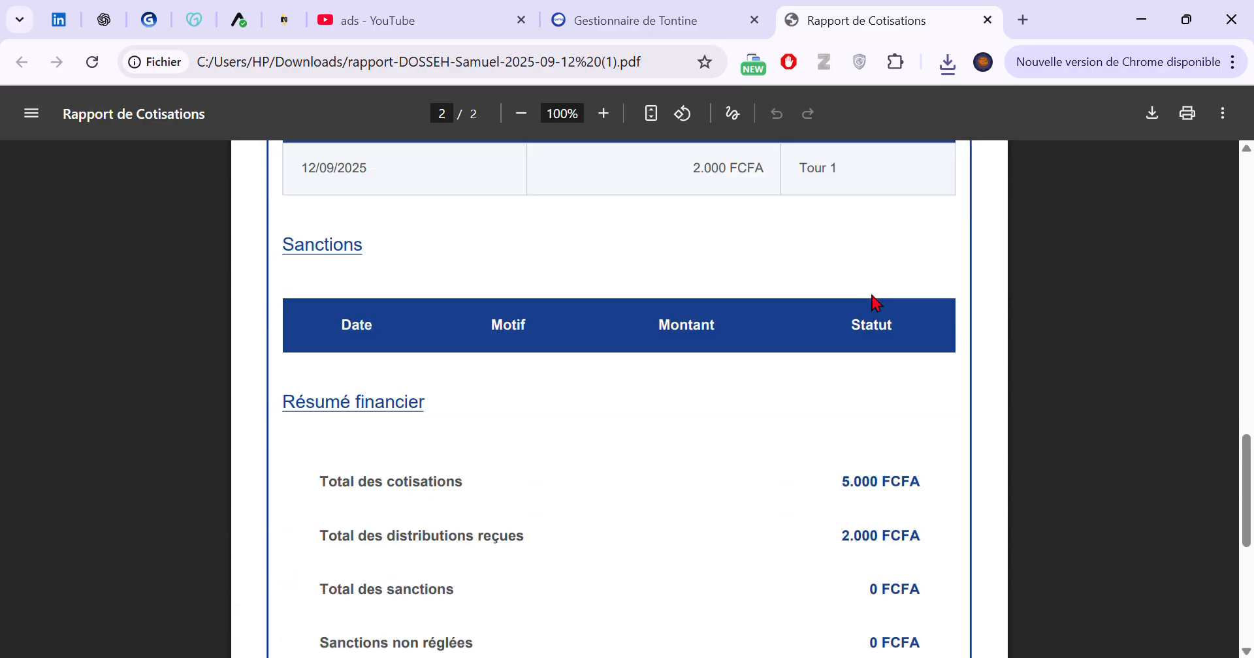
scroll(729, 302, up, 3)
drag(334, 309, 862, 325)
scroll(545, 331, down, 4)
drag(315, 331, 913, 336)
click(445, 400)
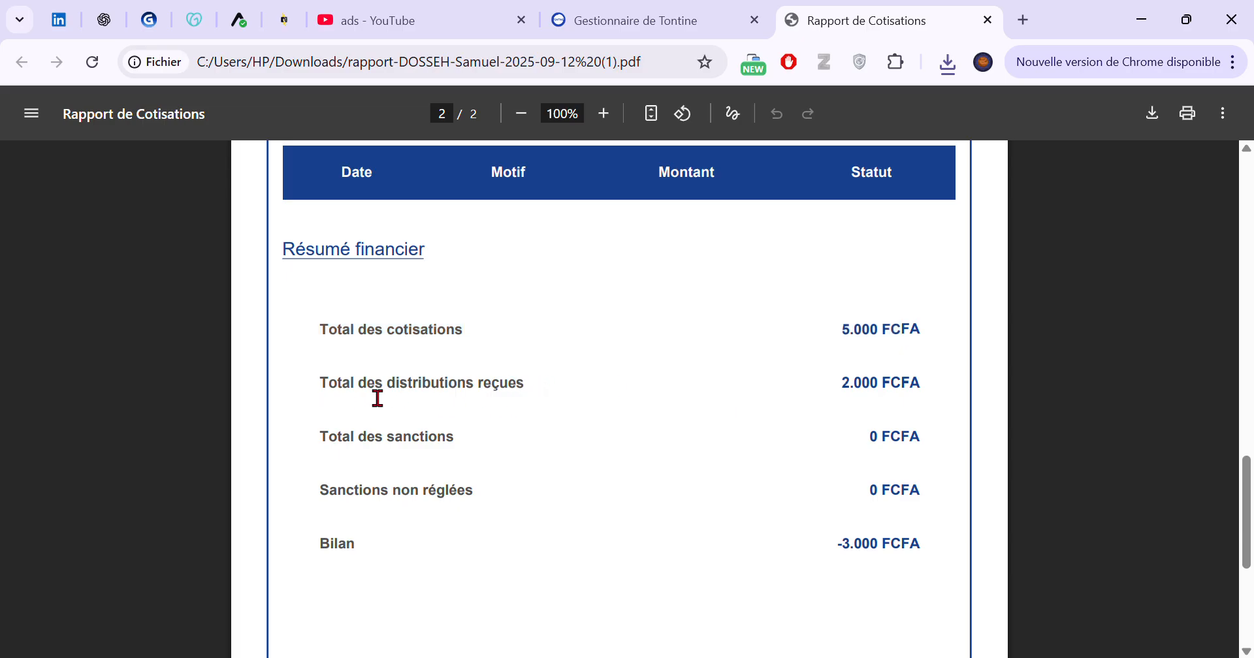
drag(465, 400, 924, 391)
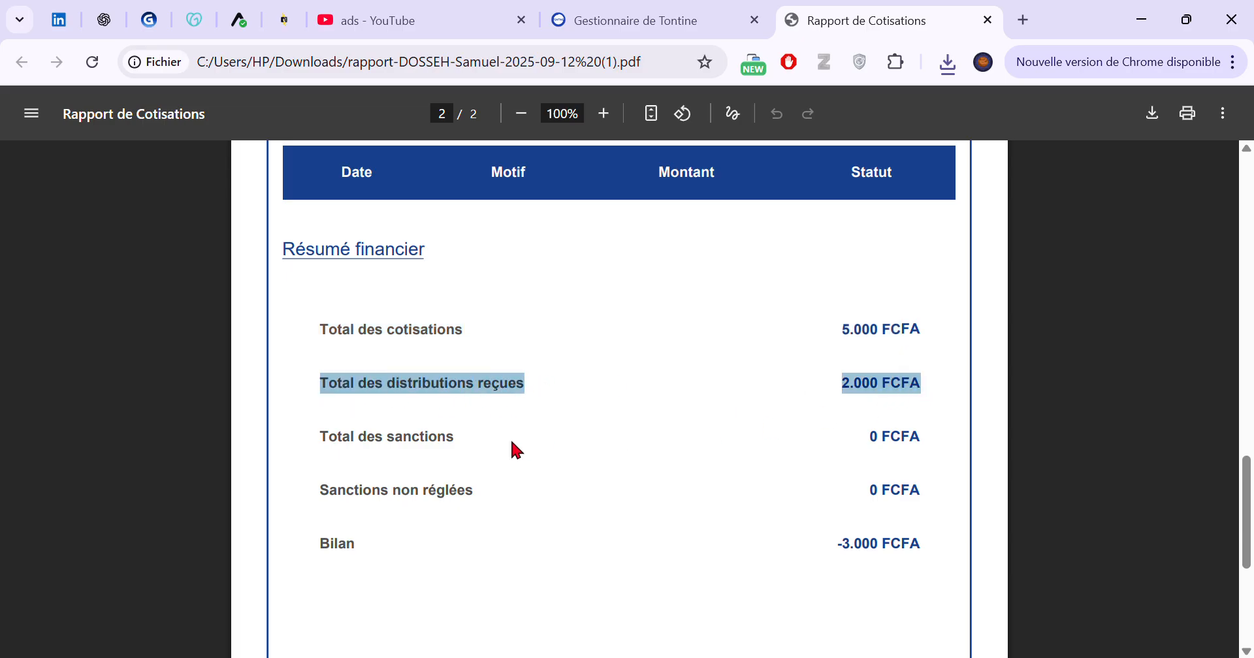
scroll(725, 496, down, 2)
scroll(901, 365, down, 2)
scroll(888, 389, up, 5)
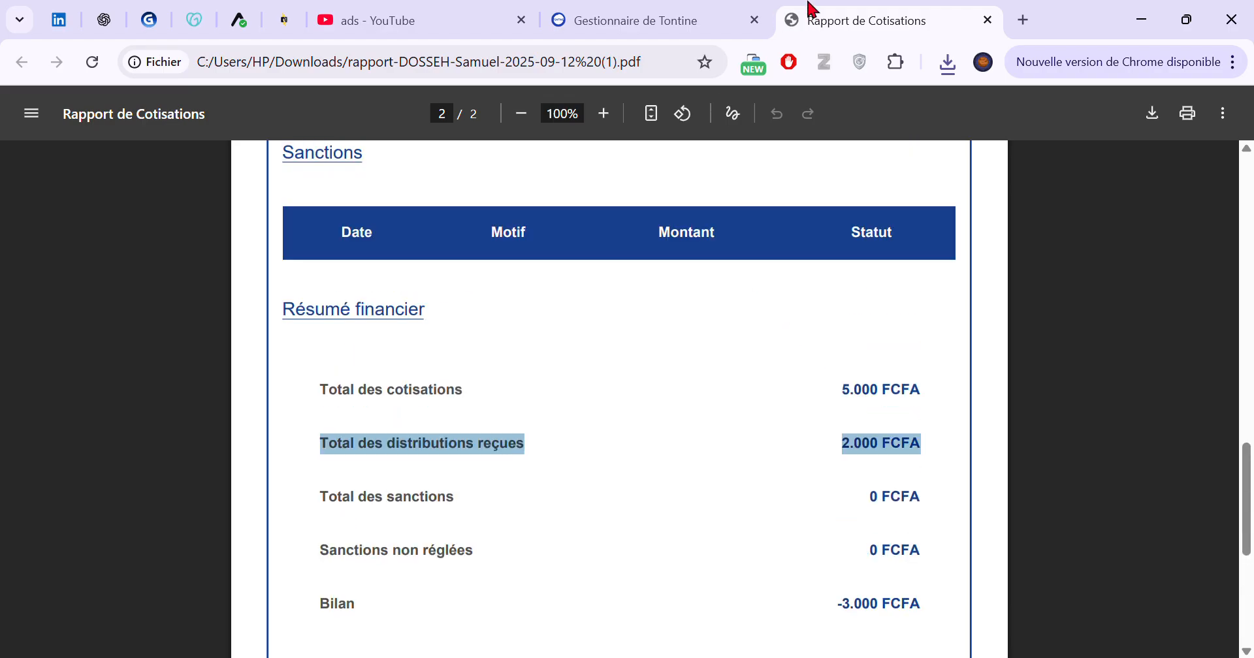
click(987, 21)
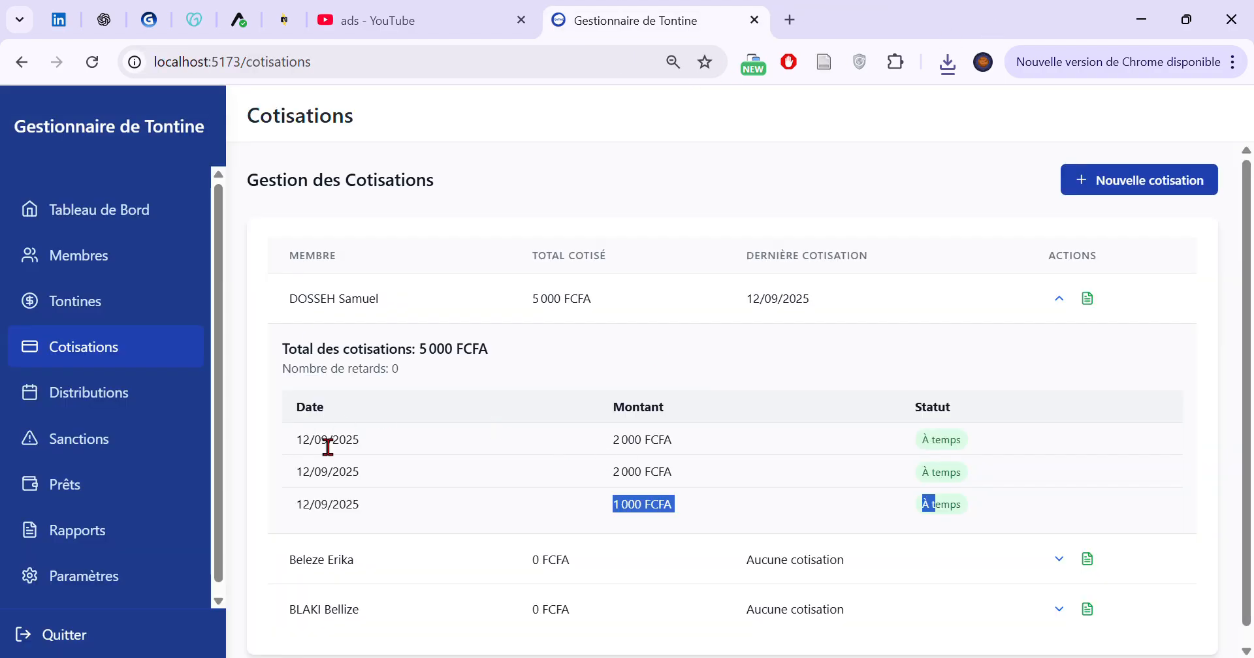
click(1071, 309)
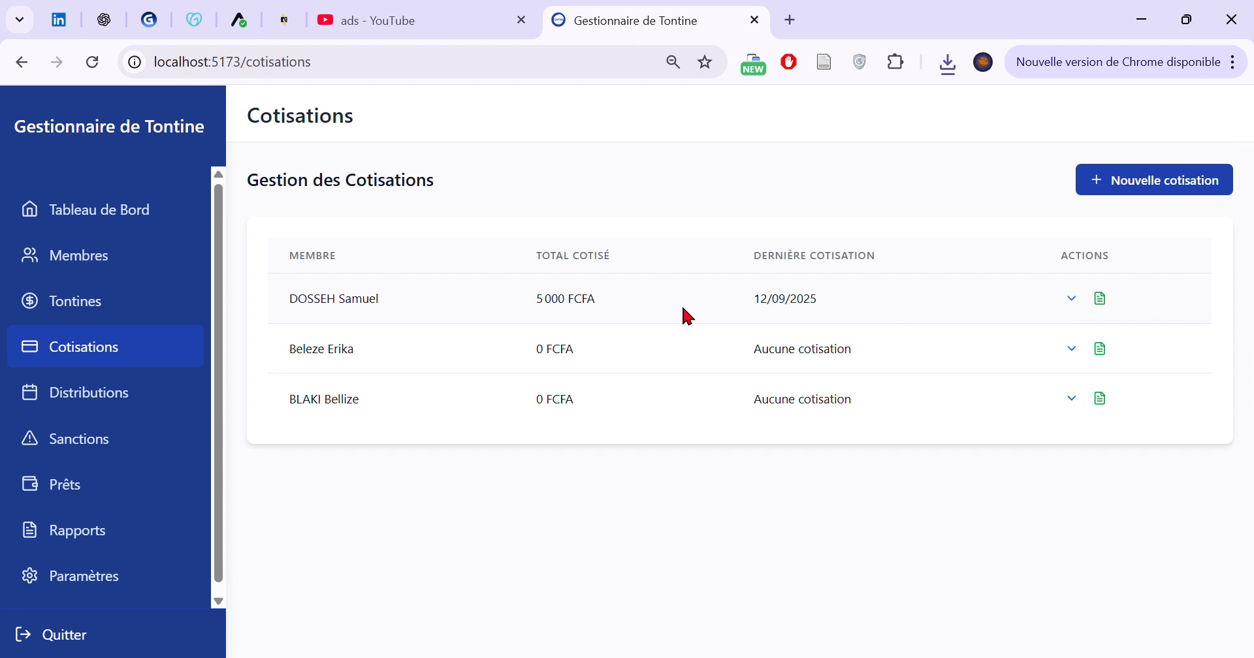
Examine the Tour 1 entry on the Distributions page and the members' distribution order, closing the order without saving
click(45, 395)
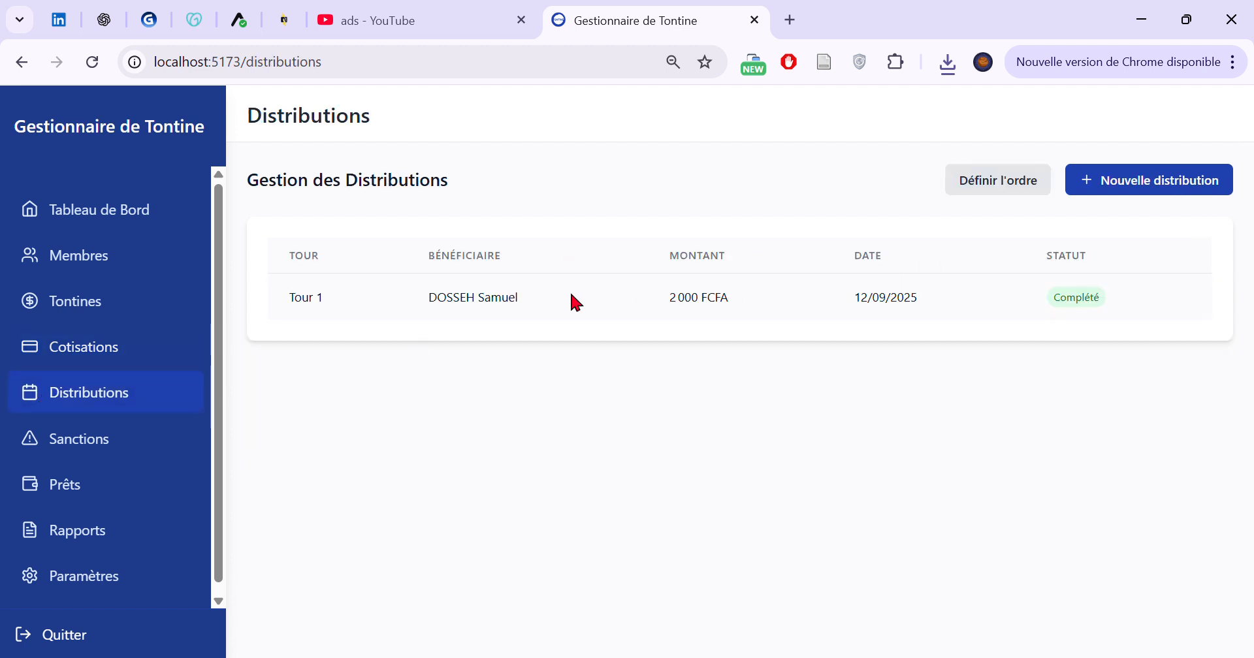
drag(290, 297, 1110, 294)
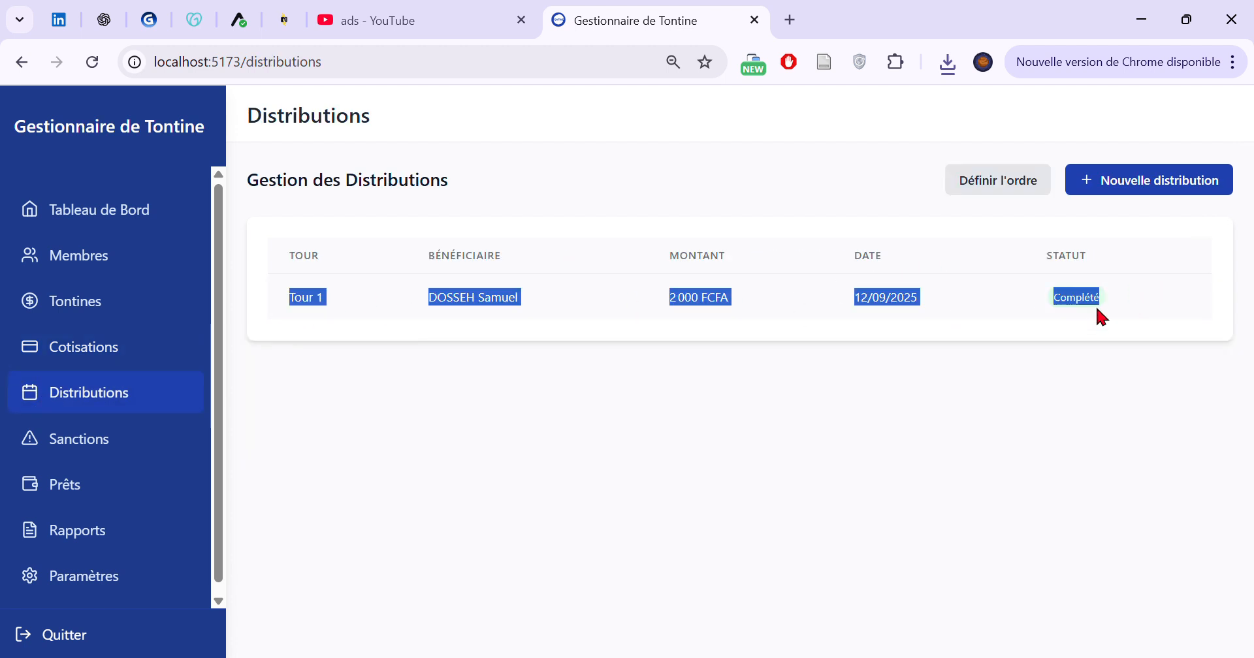
click(980, 343)
click(982, 190)
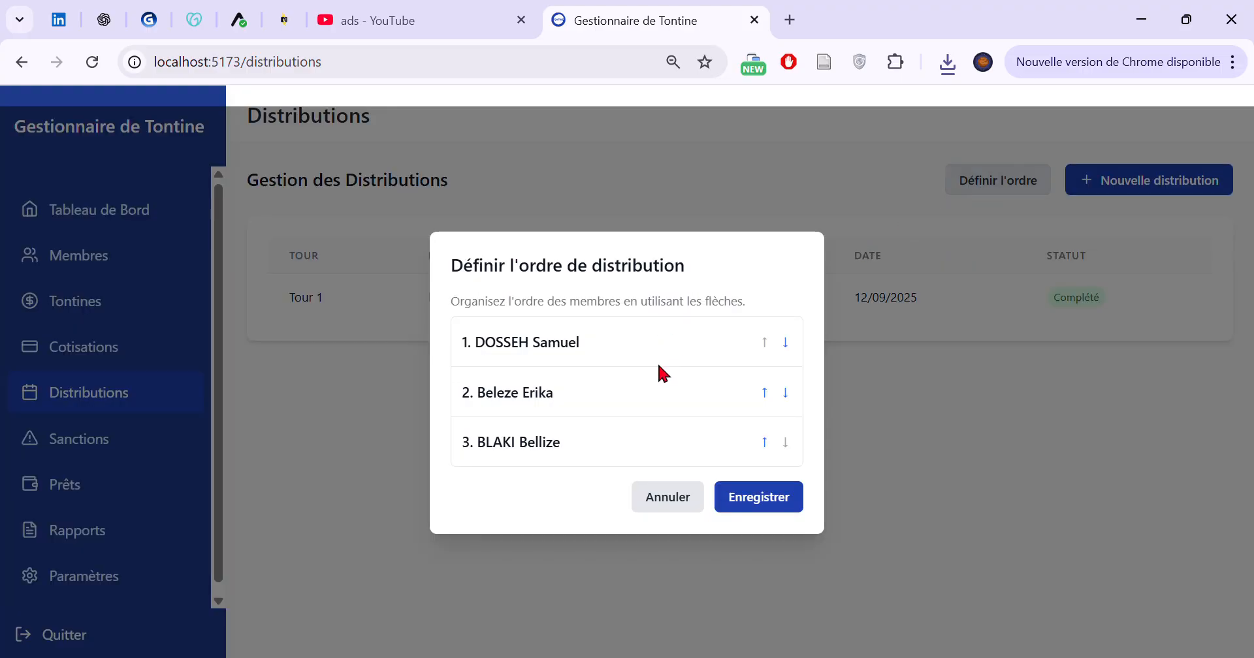
click(669, 506)
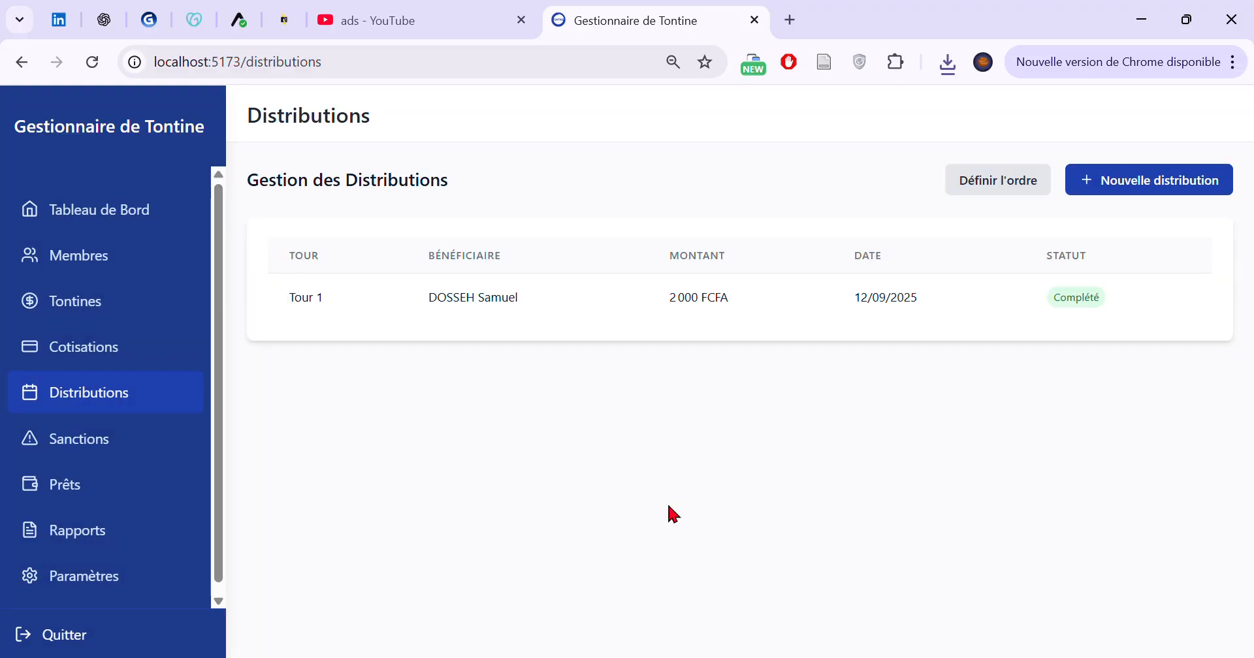
Record a distribution of 2000 dated 12/09/2025 for the second listed member as tour number 2, and review its entry
click(1158, 179)
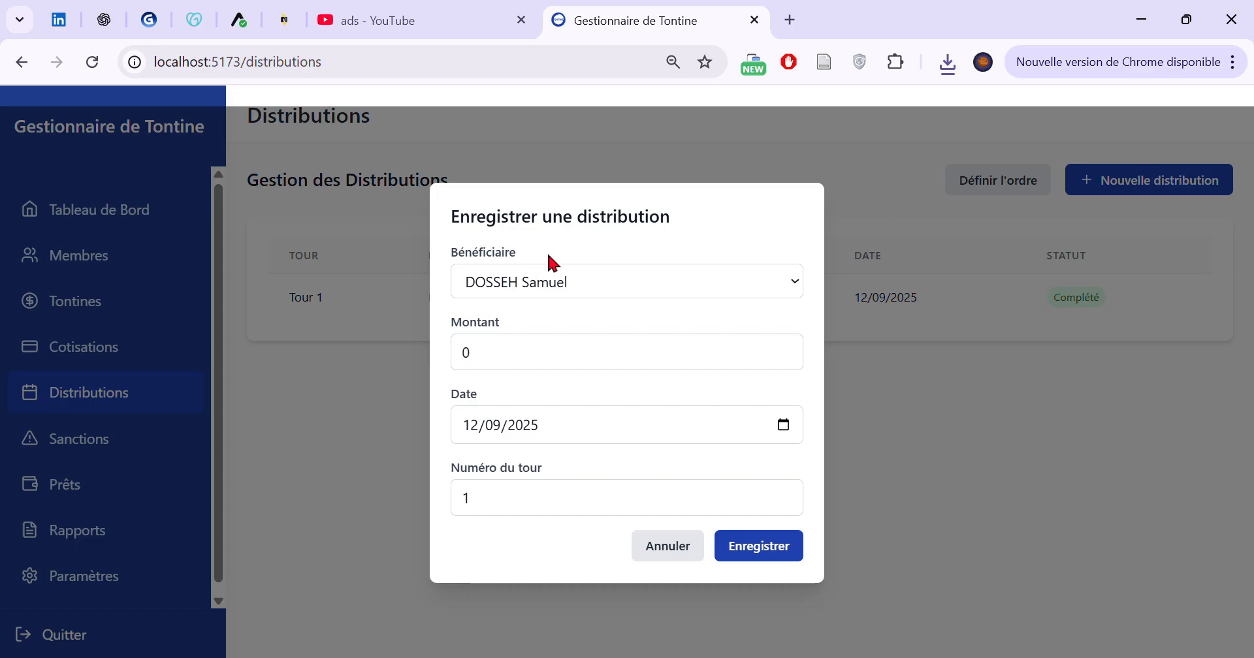
click(553, 283)
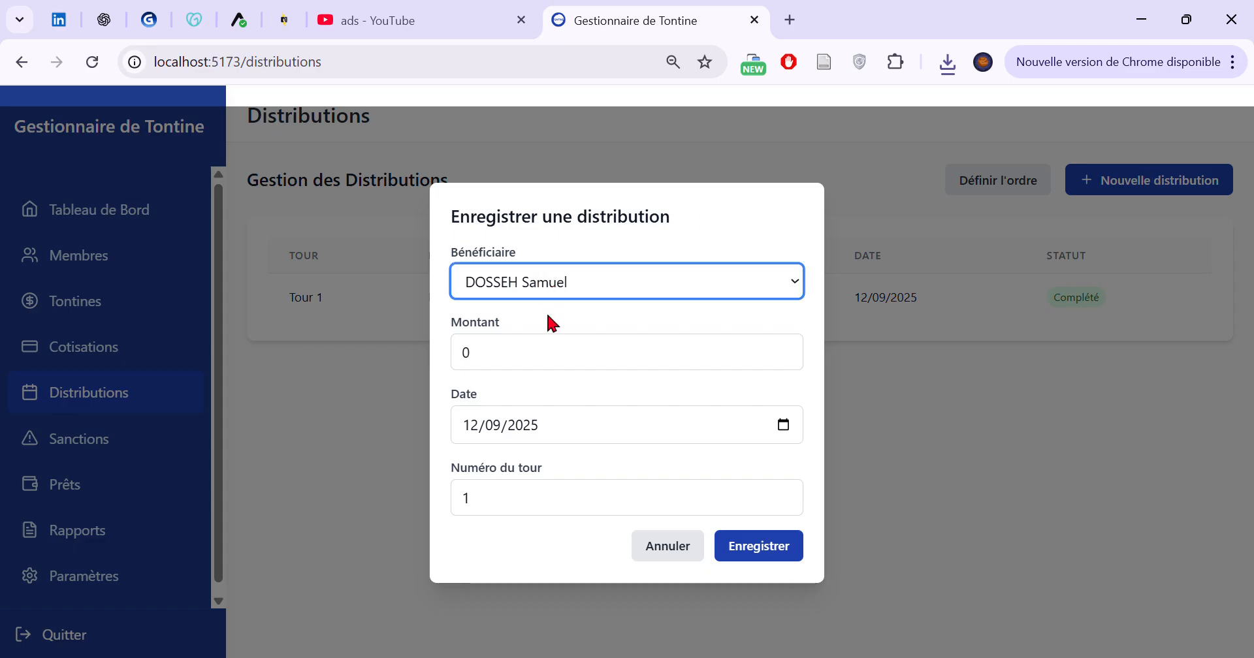
click(548, 338)
click(562, 335)
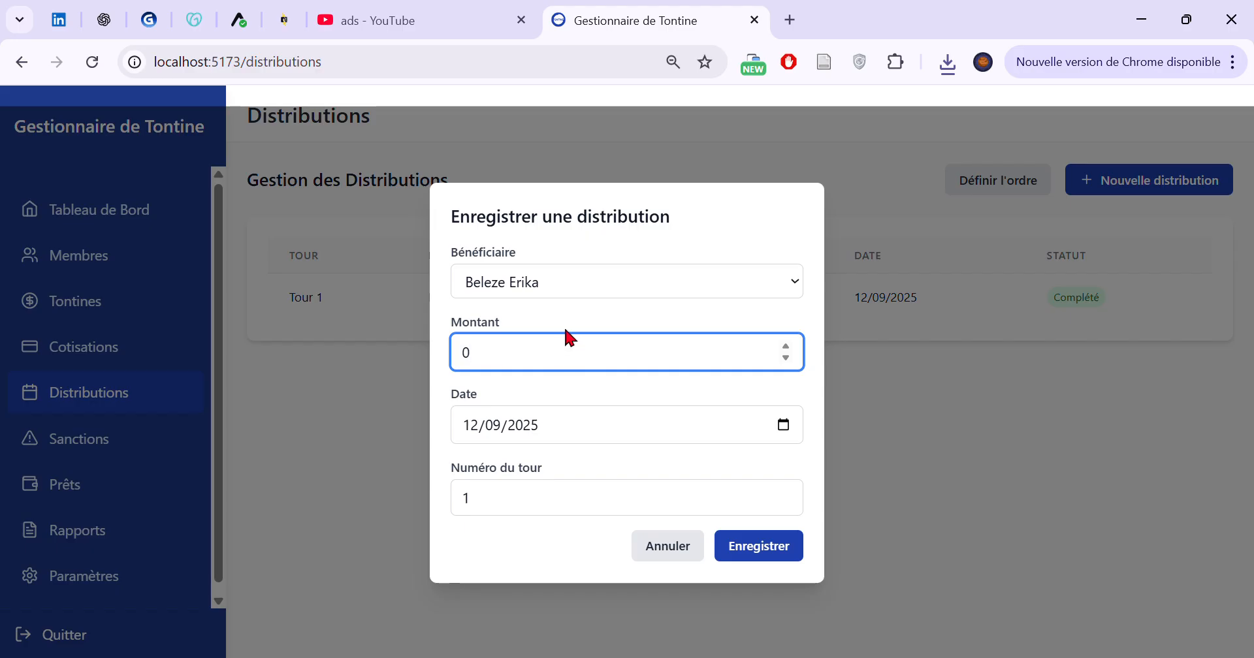
text(2000)
click(586, 504)
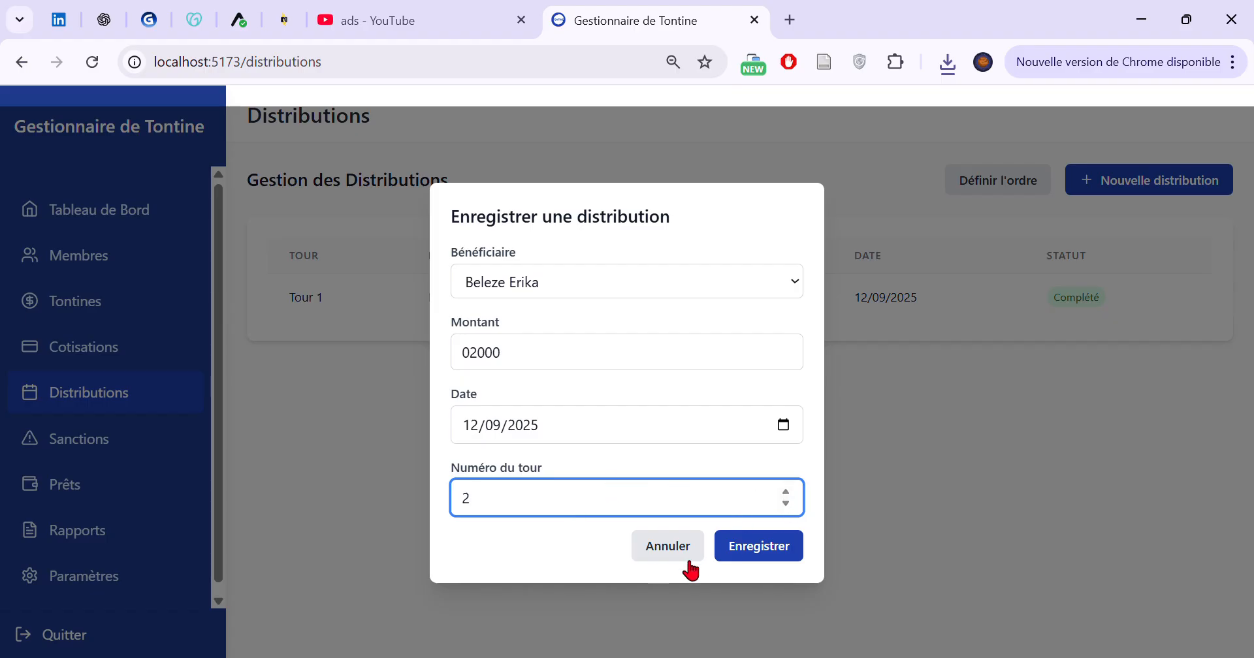
click(783, 553)
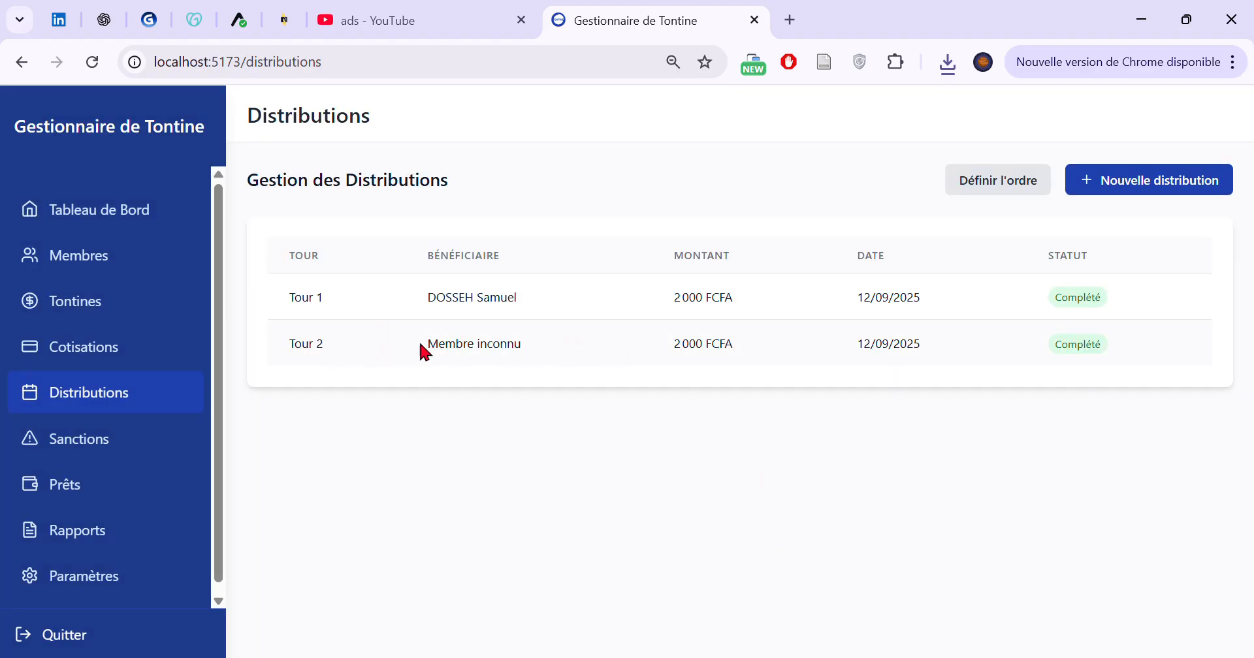
drag(420, 350, 1016, 350)
click(1106, 353)
Record a sanction of 2000 dated 12/09/2025 for the first listed member, with the reason "Retard de paiement"
scroll(170, 428, down, 1)
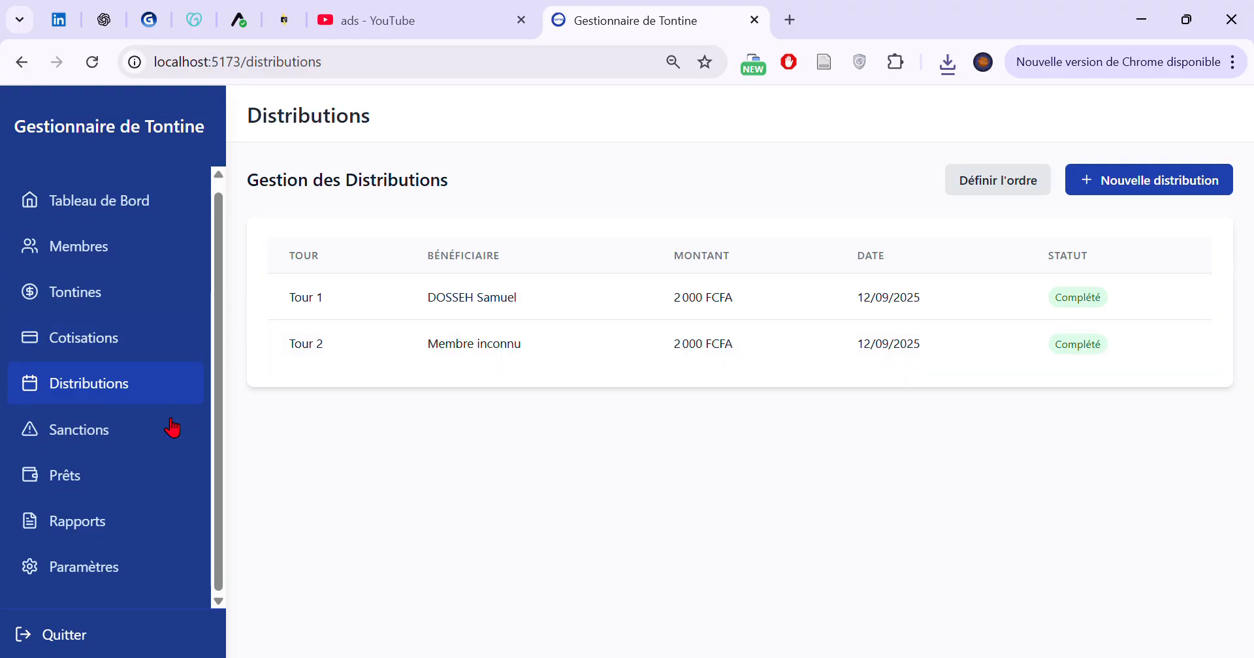
click(170, 430)
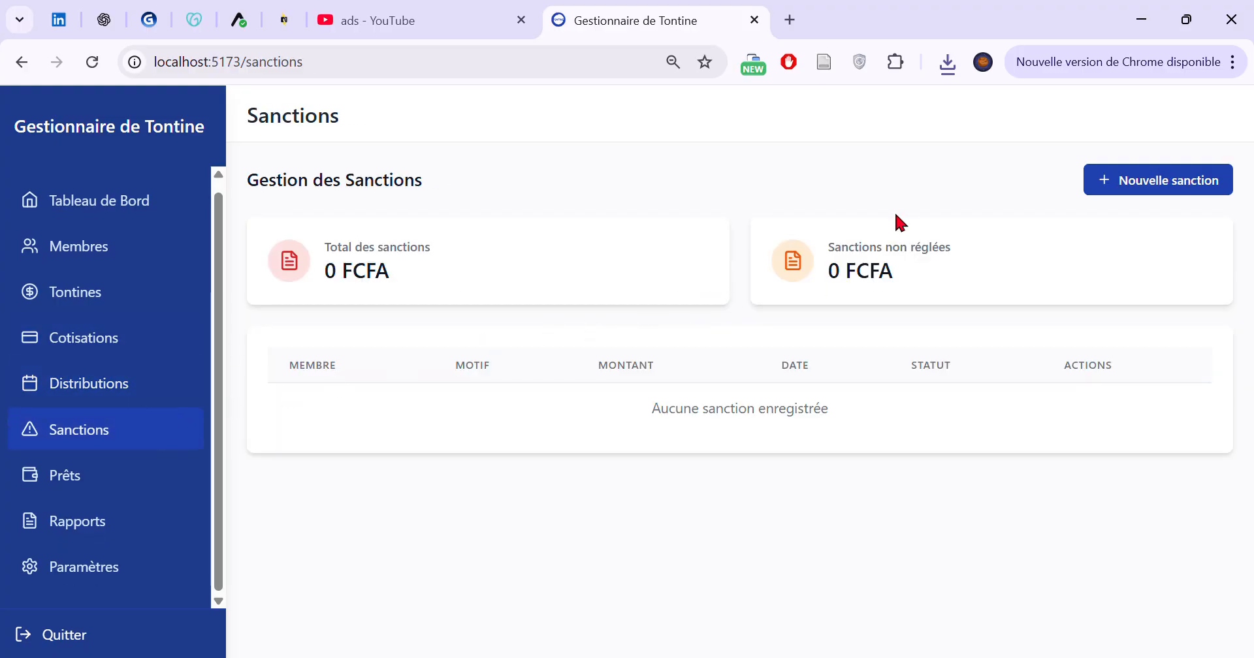
click(1121, 192)
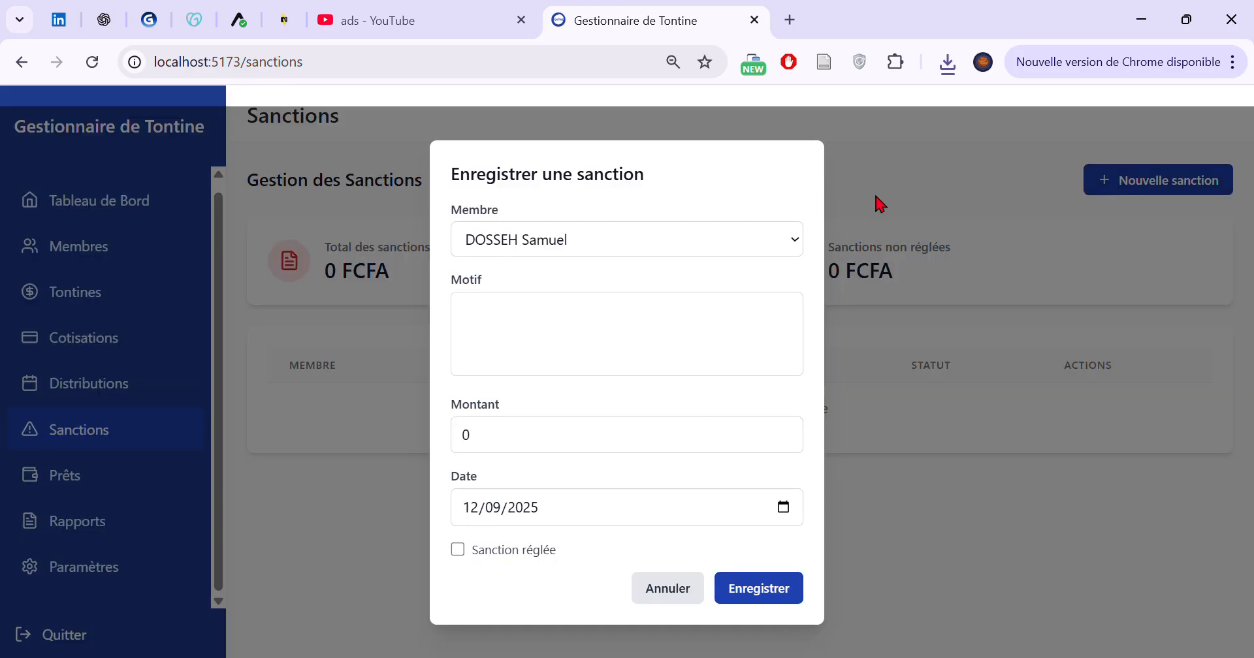
click(594, 235)
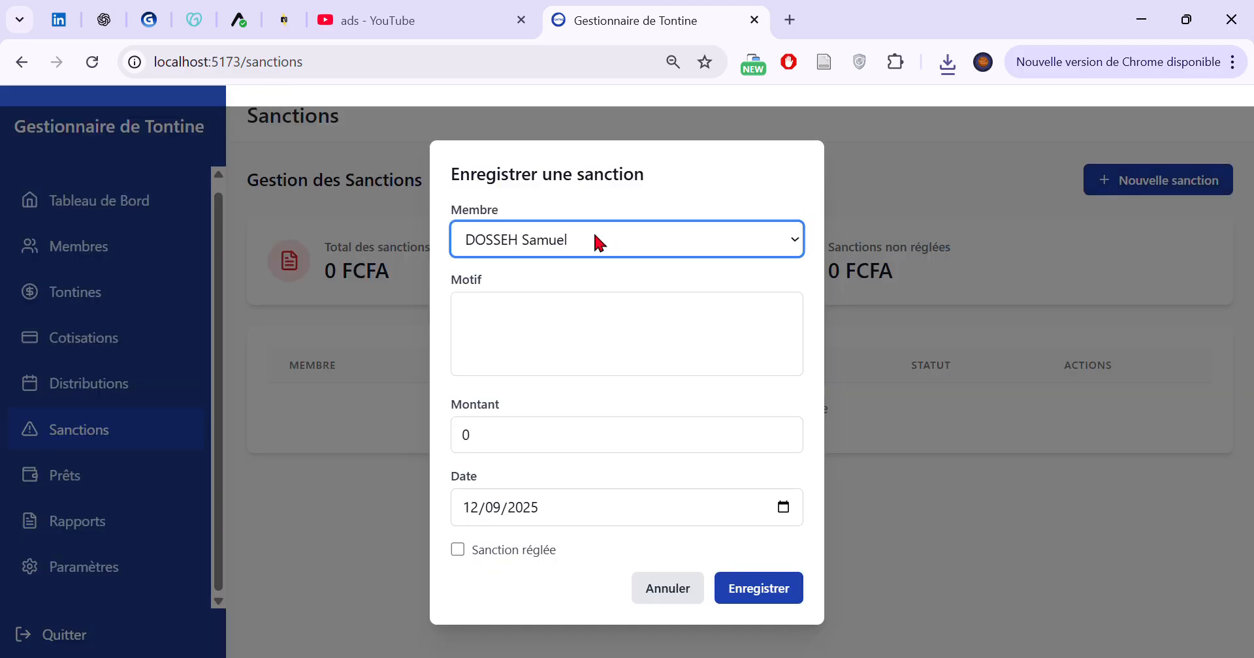
click(554, 345)
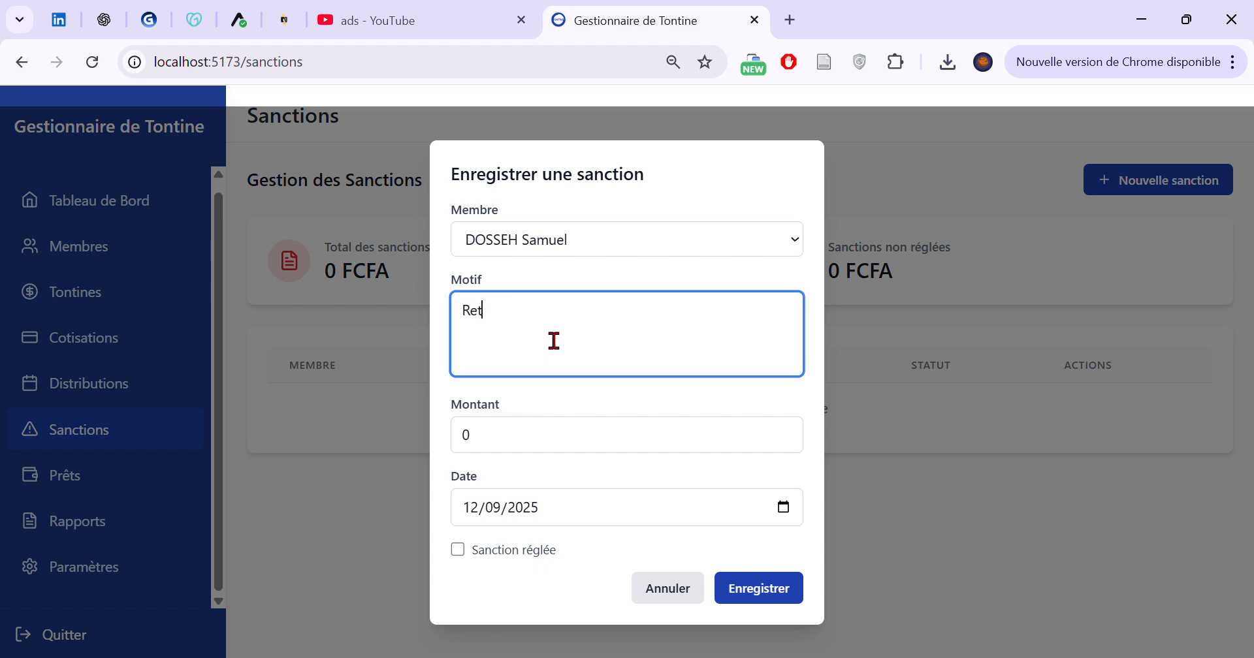
text(Retard d)
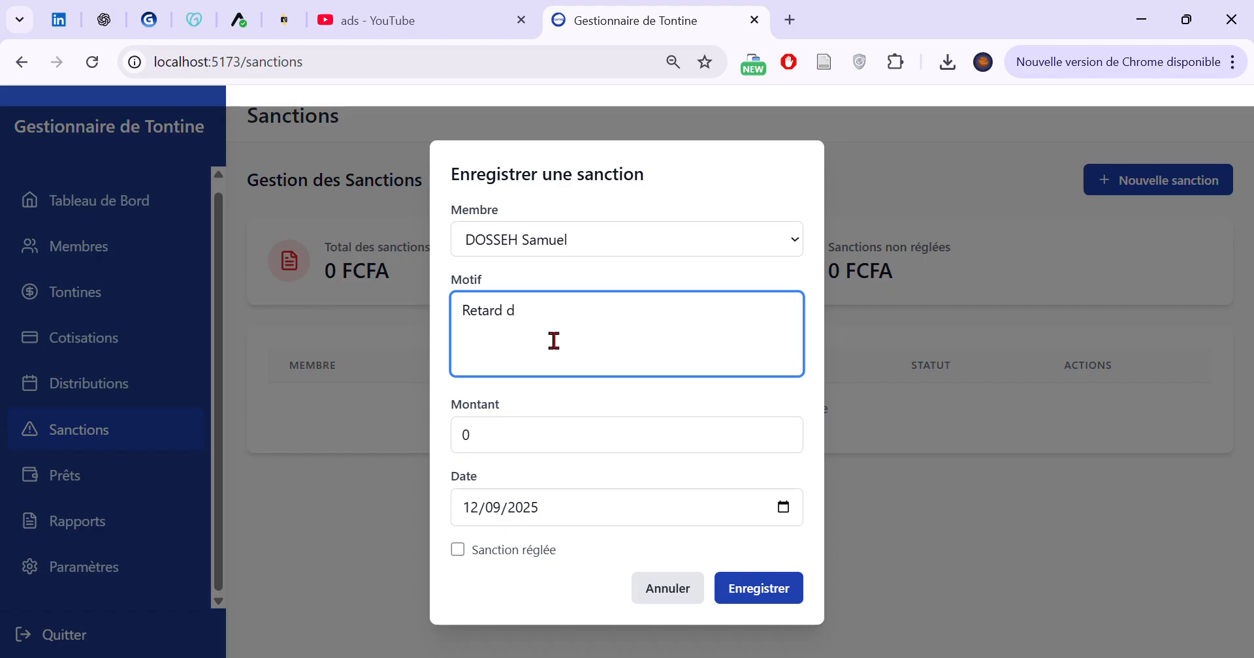
text(e pop)
key(BackSpace)
text(aiement)
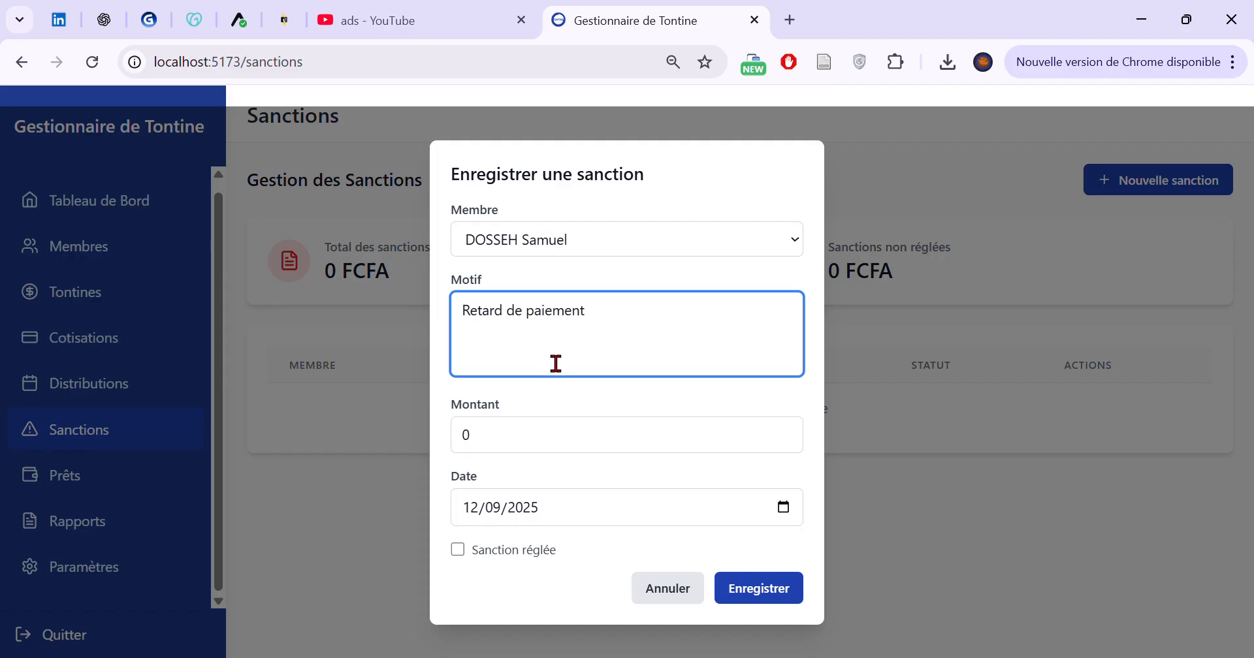
click(600, 453)
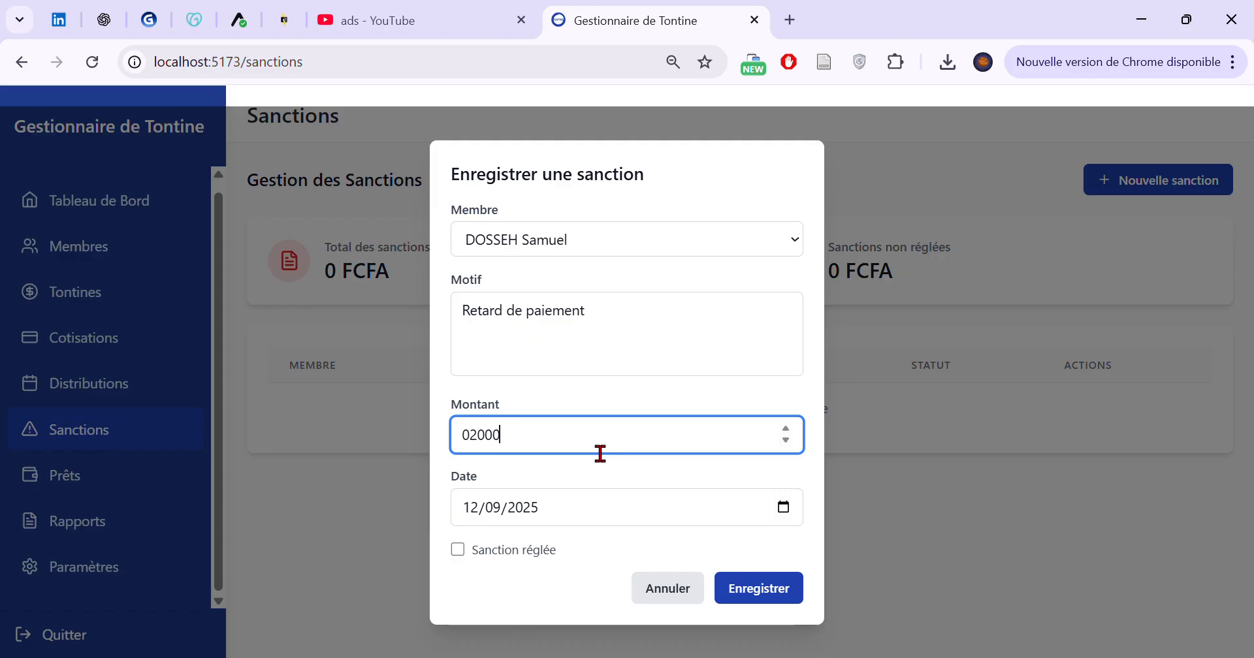
click(736, 588)
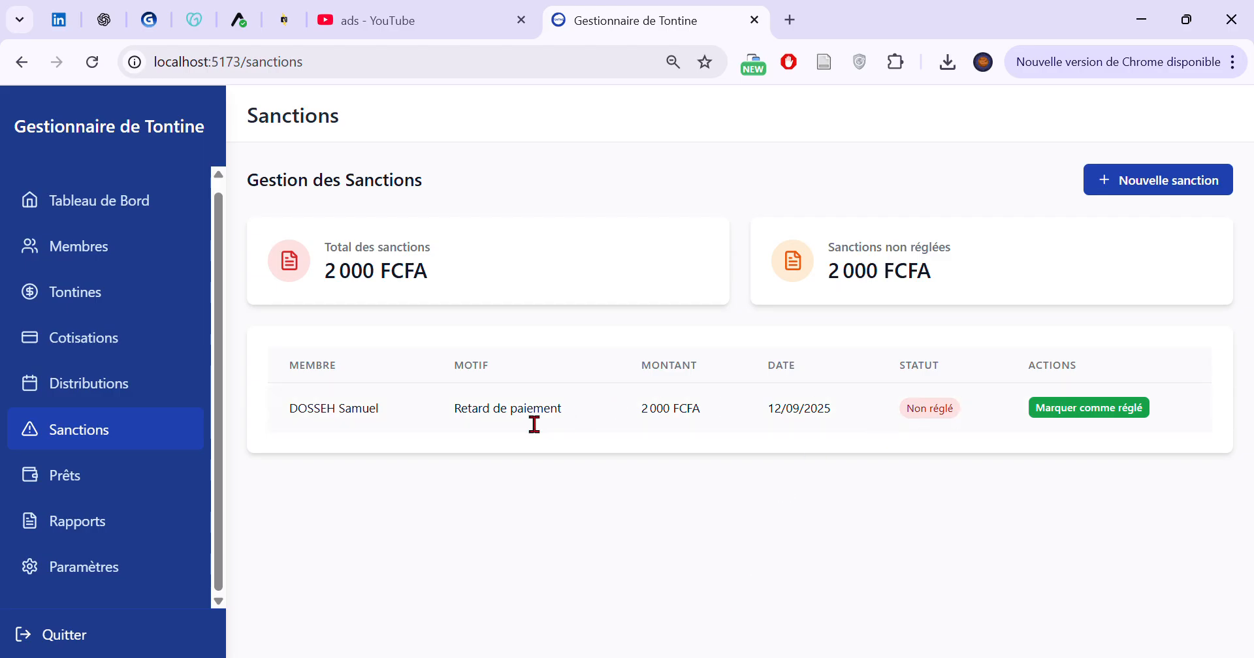
Review the "Retard de paiement" sanction entry and mark it as settled
drag(298, 410, 1150, 407)
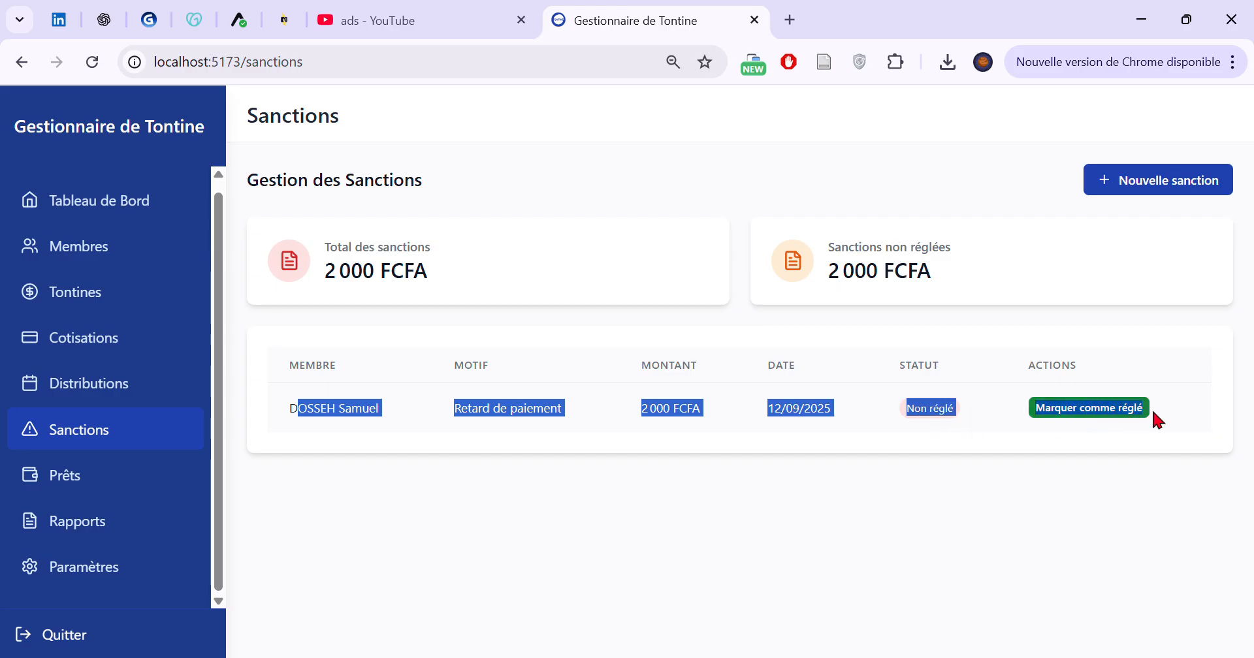
click(648, 470)
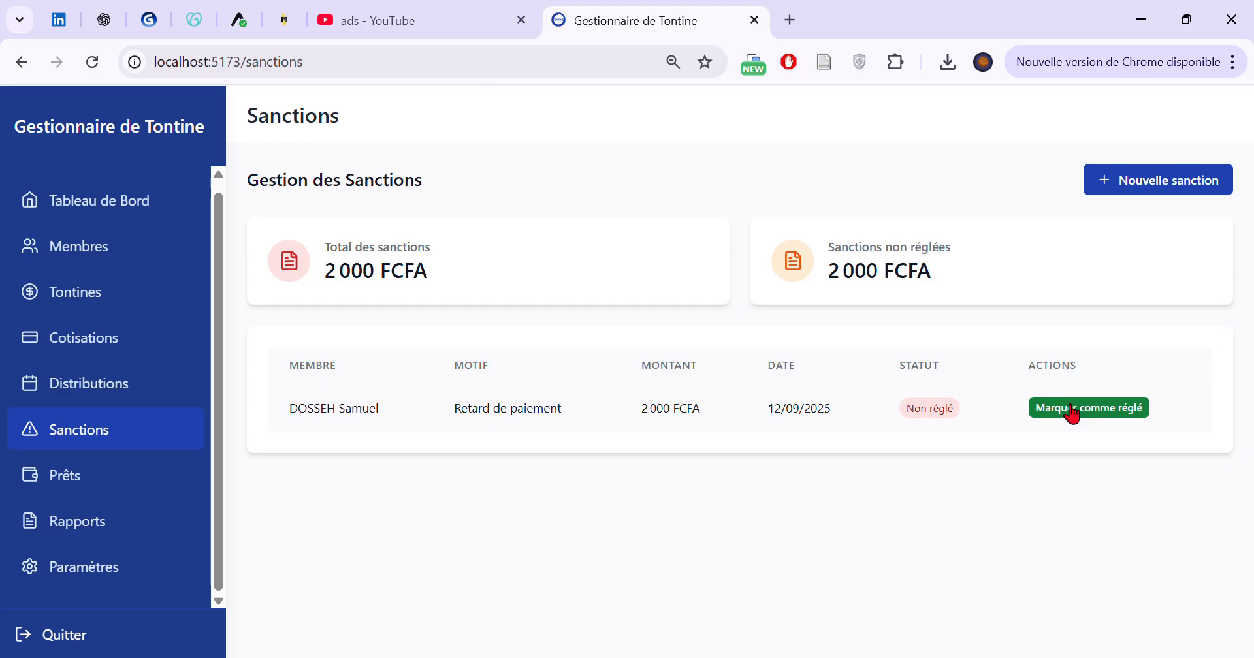
click(33, 390)
click(41, 429)
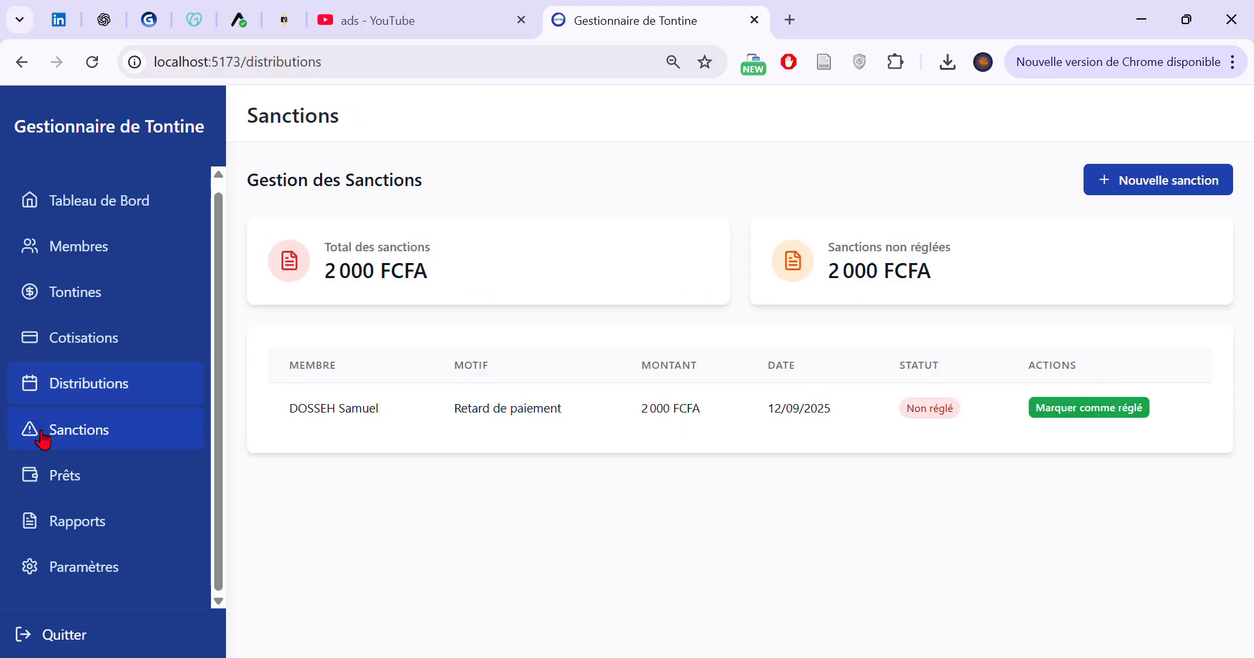
click(1071, 409)
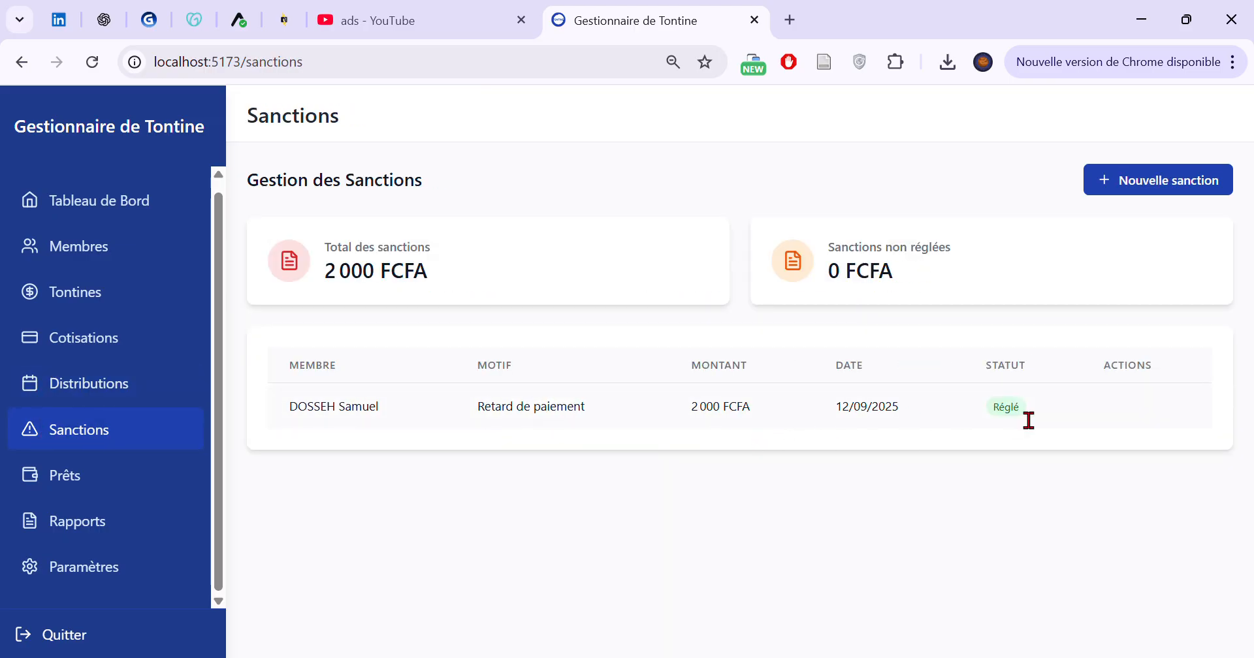
drag(1029, 420, 311, 387)
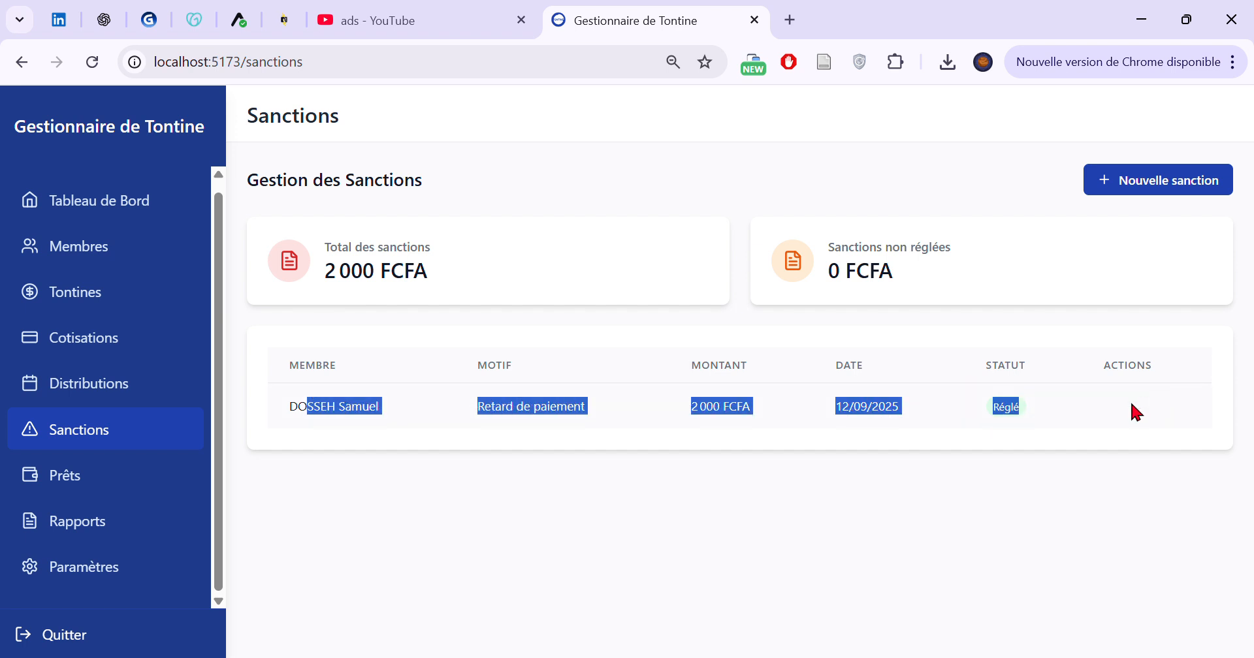
click(487, 434)
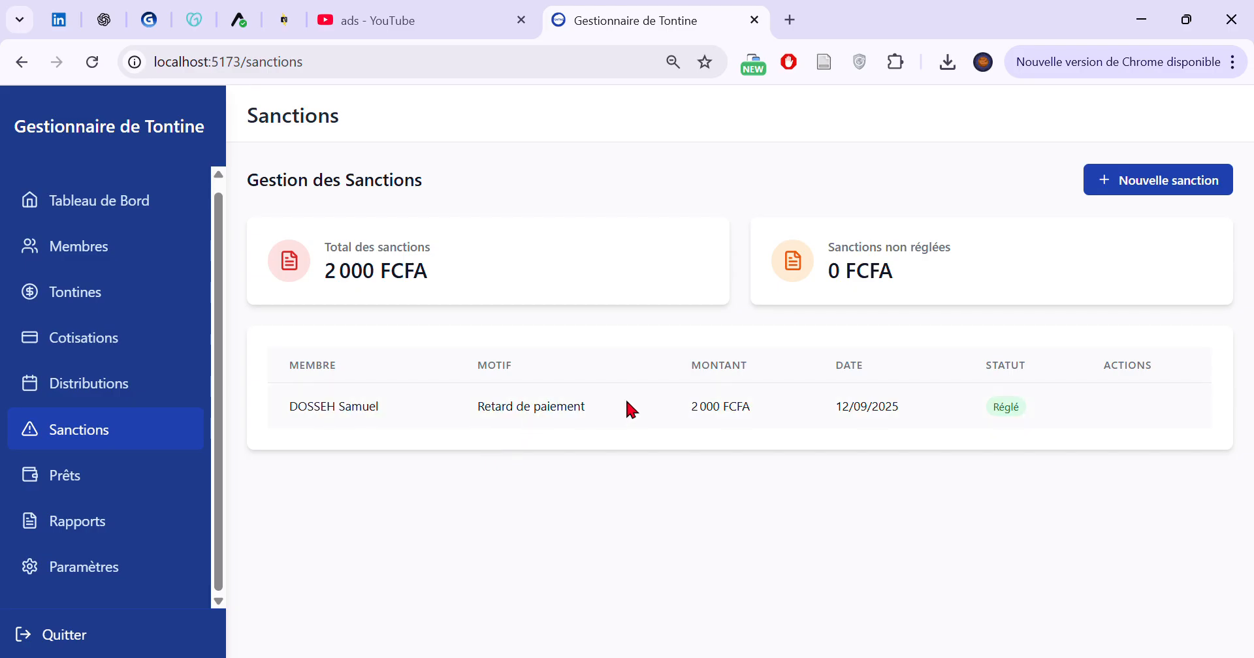
Record a loan of 20000 at 6% interest for the first listed member, dated 12/09/2025 and due 12/10/2025
click(155, 476)
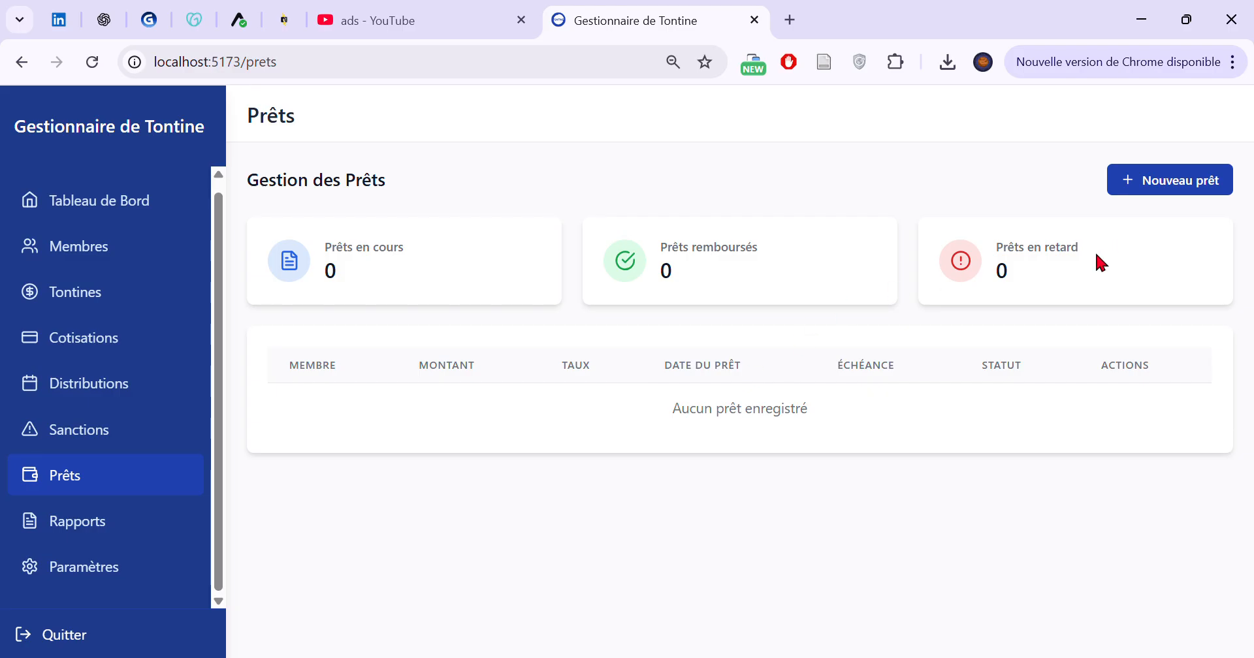
click(1129, 190)
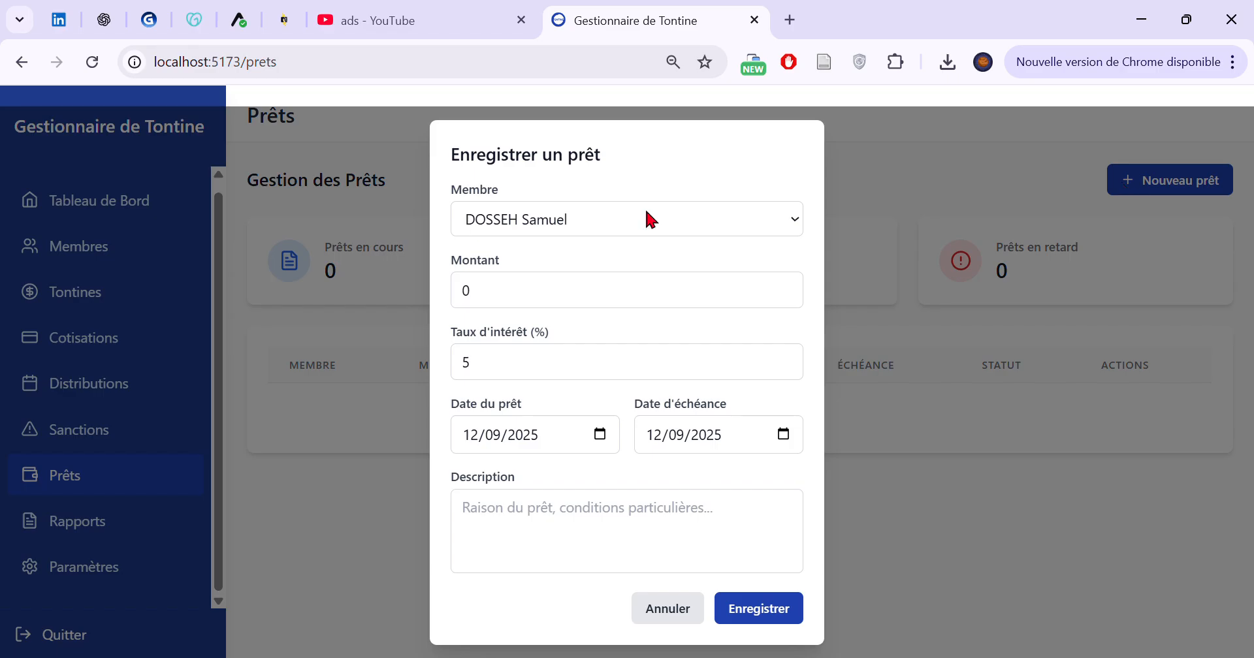
click(565, 304)
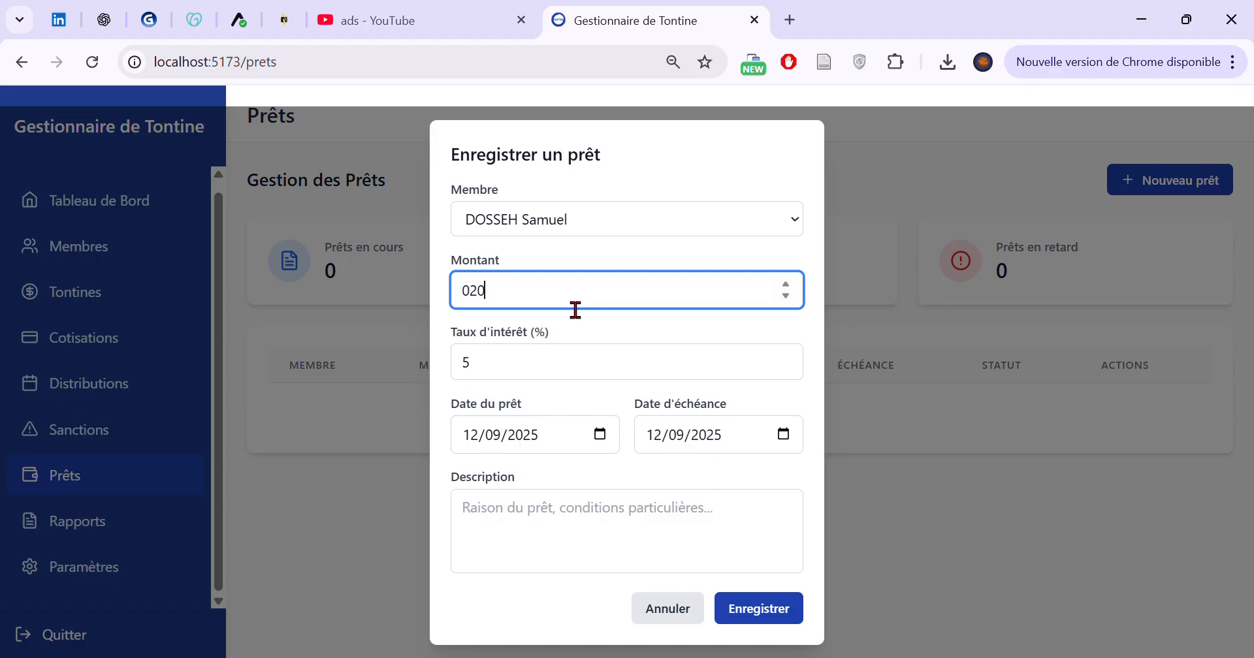
key(Up)
key(Down)
click(786, 368)
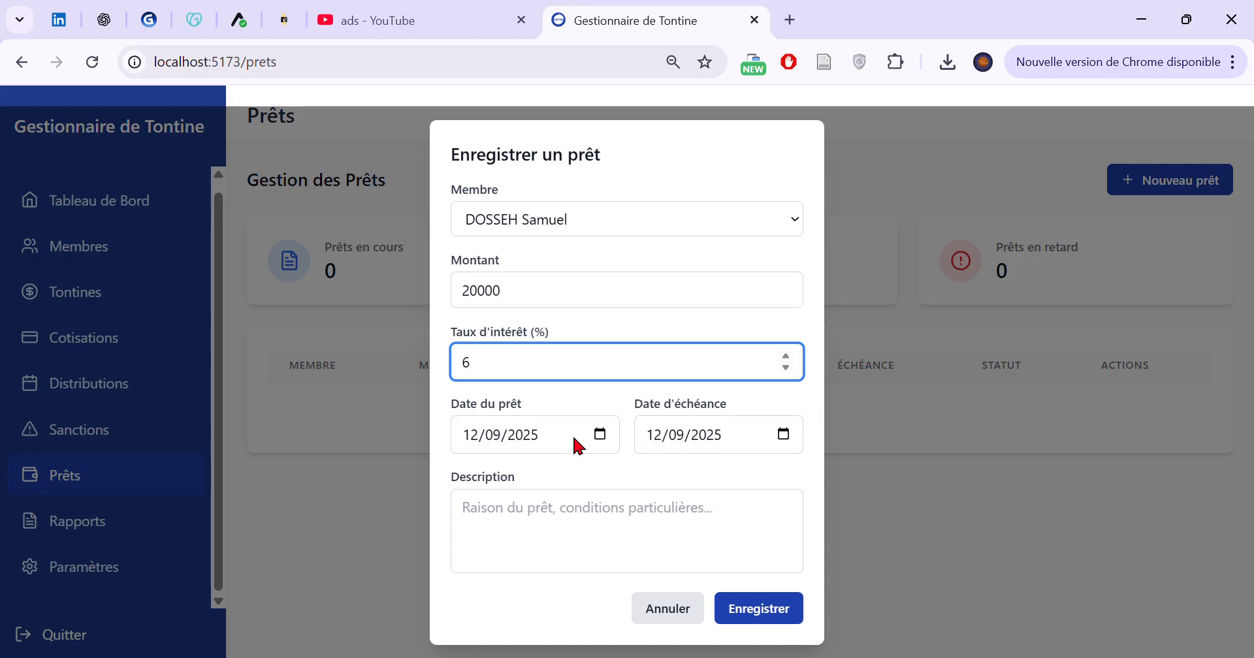
click(778, 435)
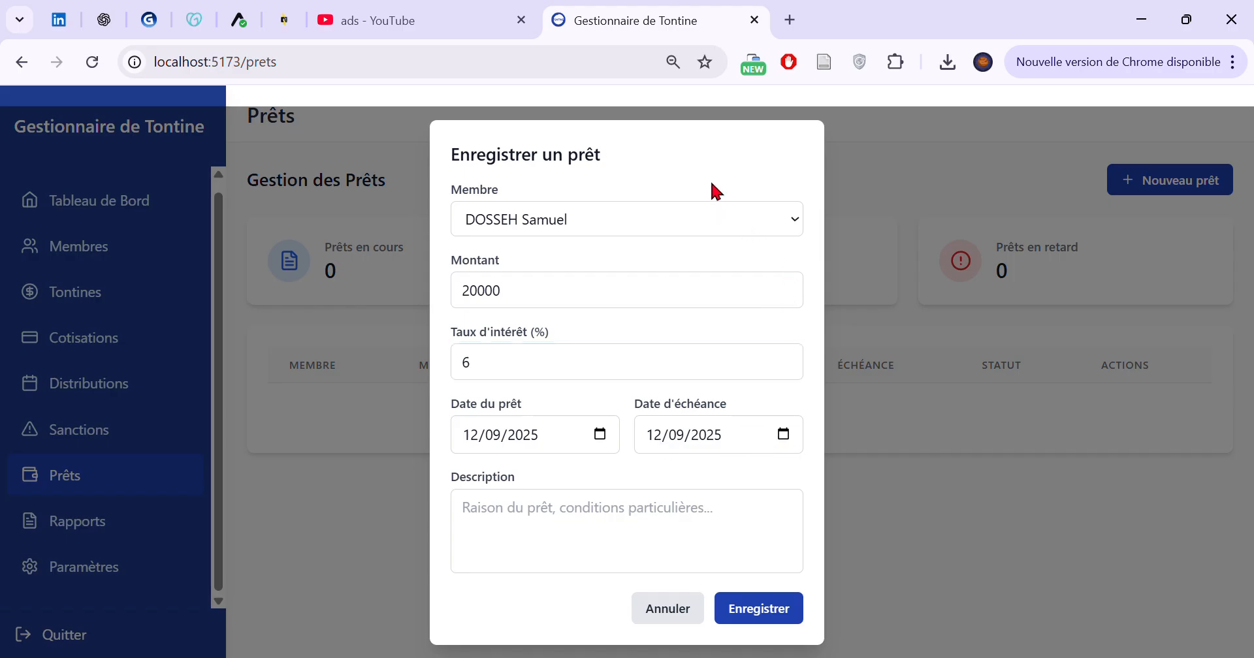
click(706, 293)
click(592, 517)
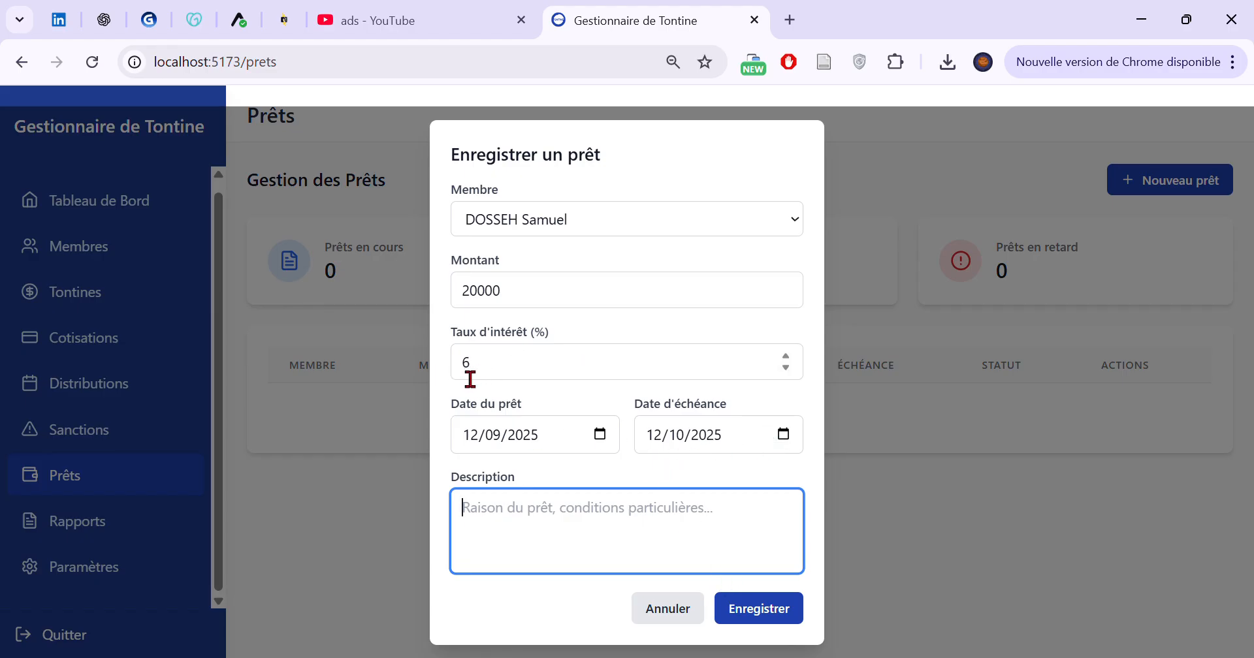
click(761, 613)
Expand the first listed member's loan details and examine the initial amount, interest rate and total amount to repay
drag(463, 406, 1058, 414)
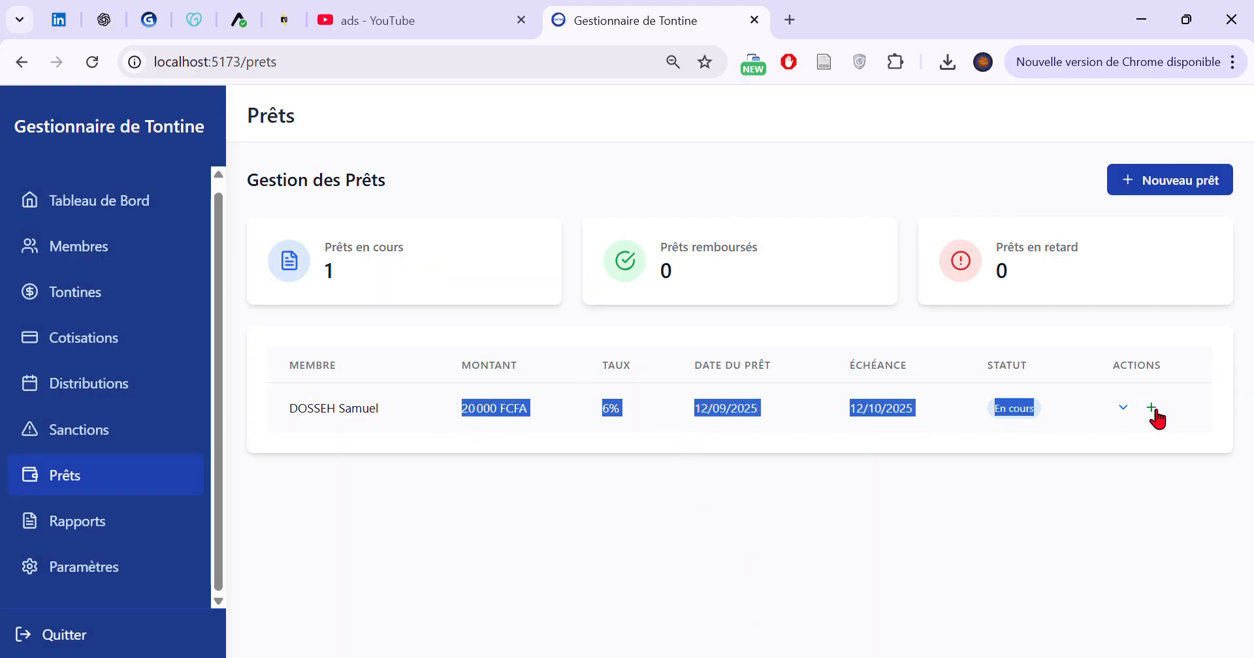
click(1122, 408)
scroll(667, 457, down, 2)
click(667, 457)
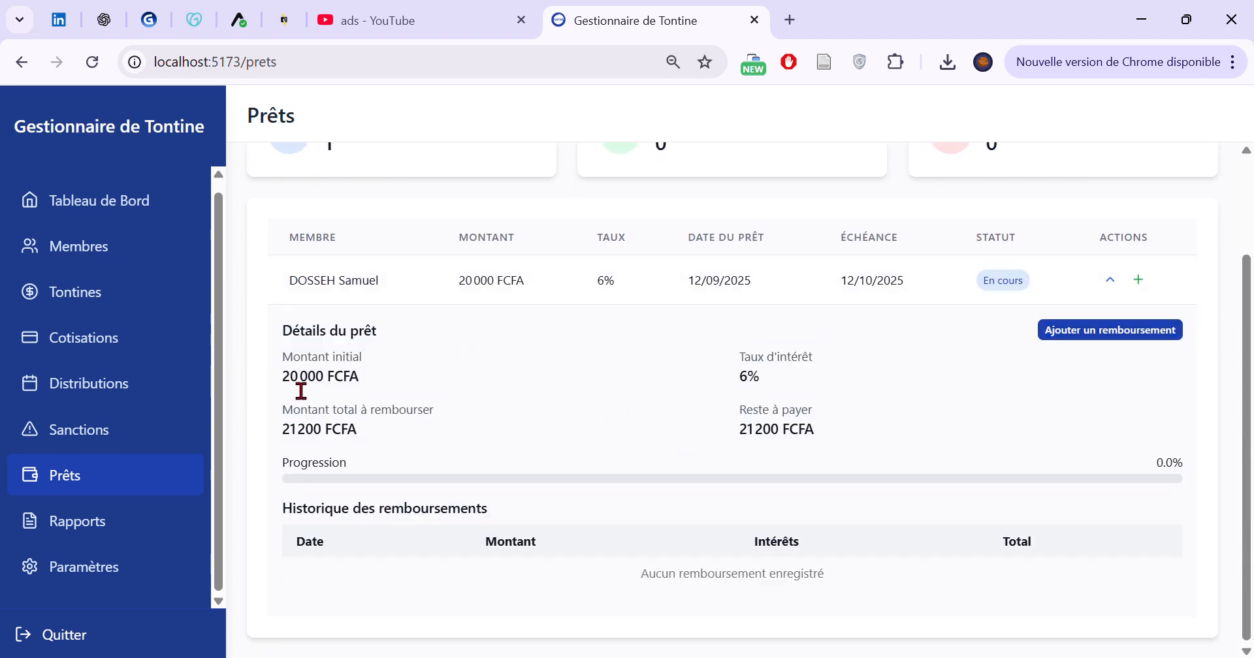
drag(333, 377, 360, 378)
click(759, 375)
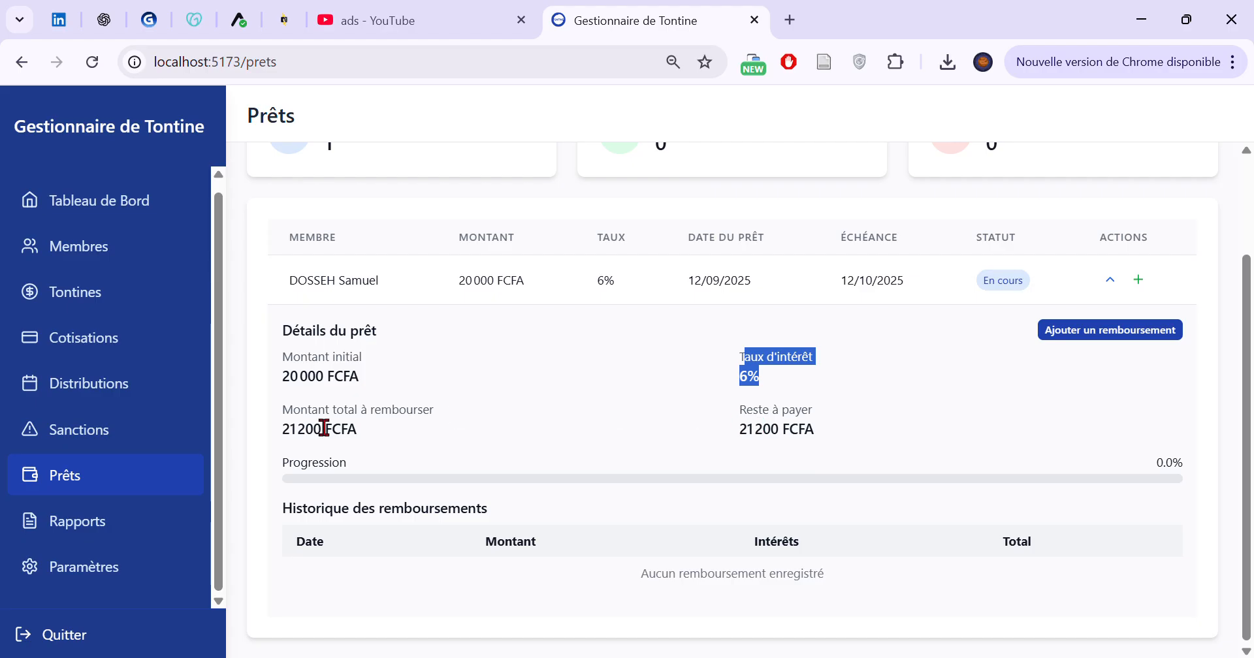
drag(265, 413, 440, 439)
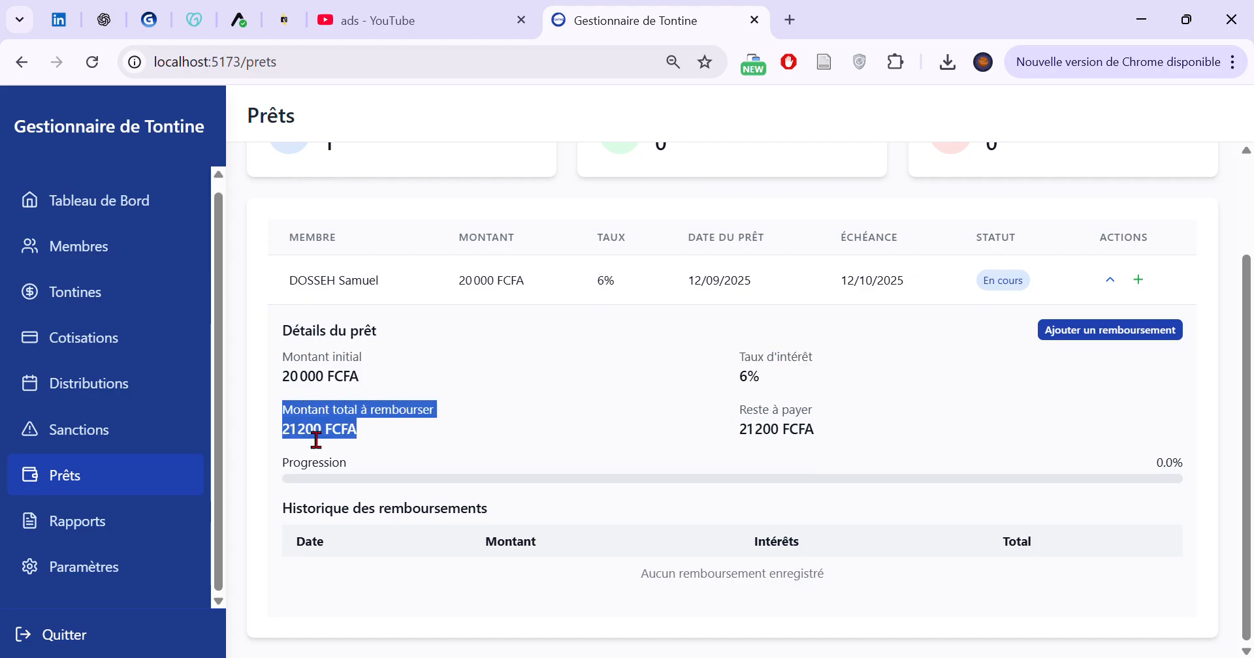
click(287, 444)
drag(281, 431, 370, 431)
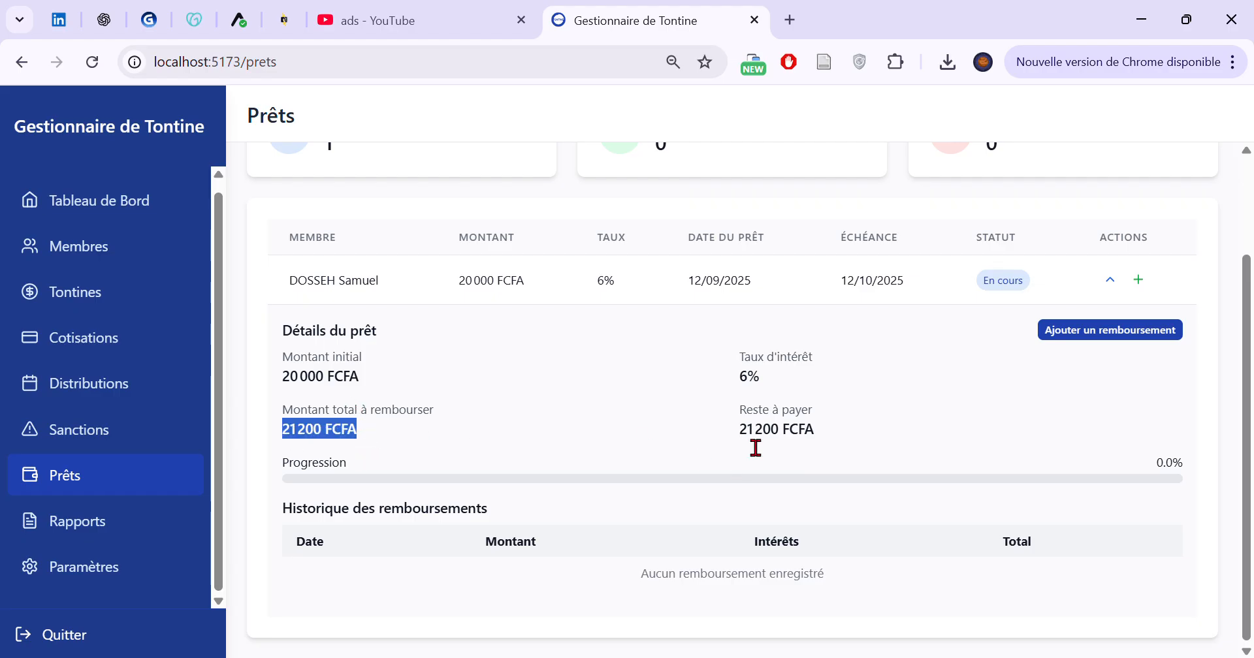
Record a repayment of 20000 with 0 interest, dated 12/09/2025, on the first listed member's loan
drag(755, 448, 729, 380)
click(705, 414)
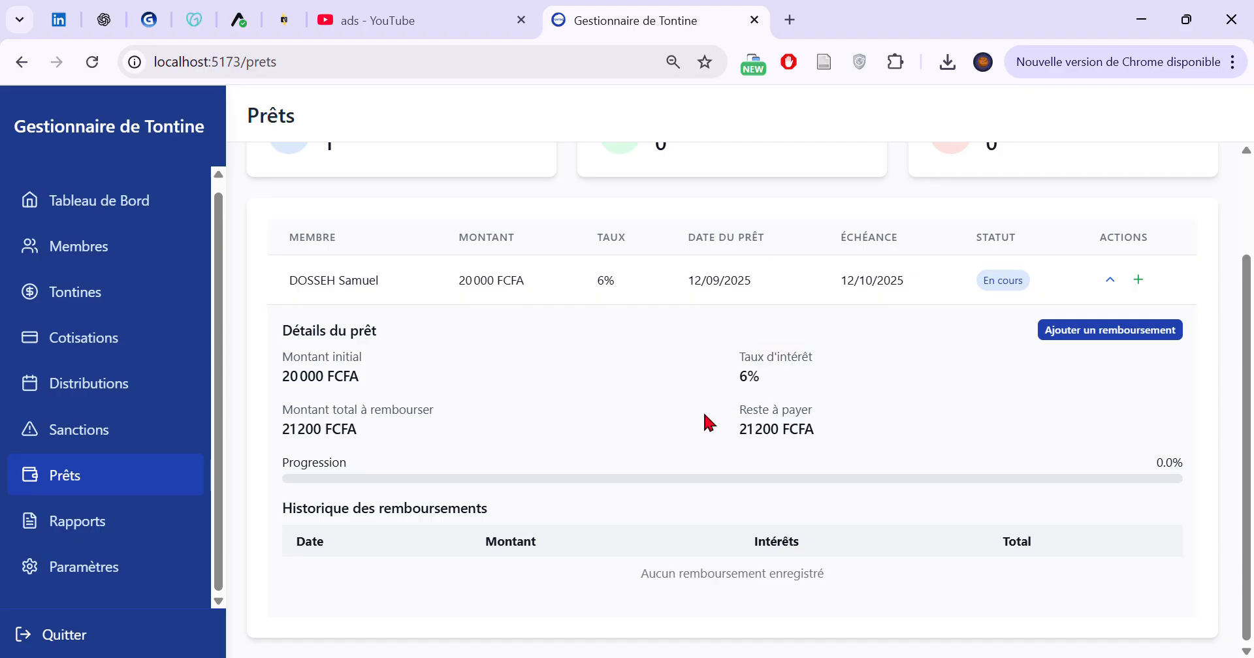
click(1076, 332)
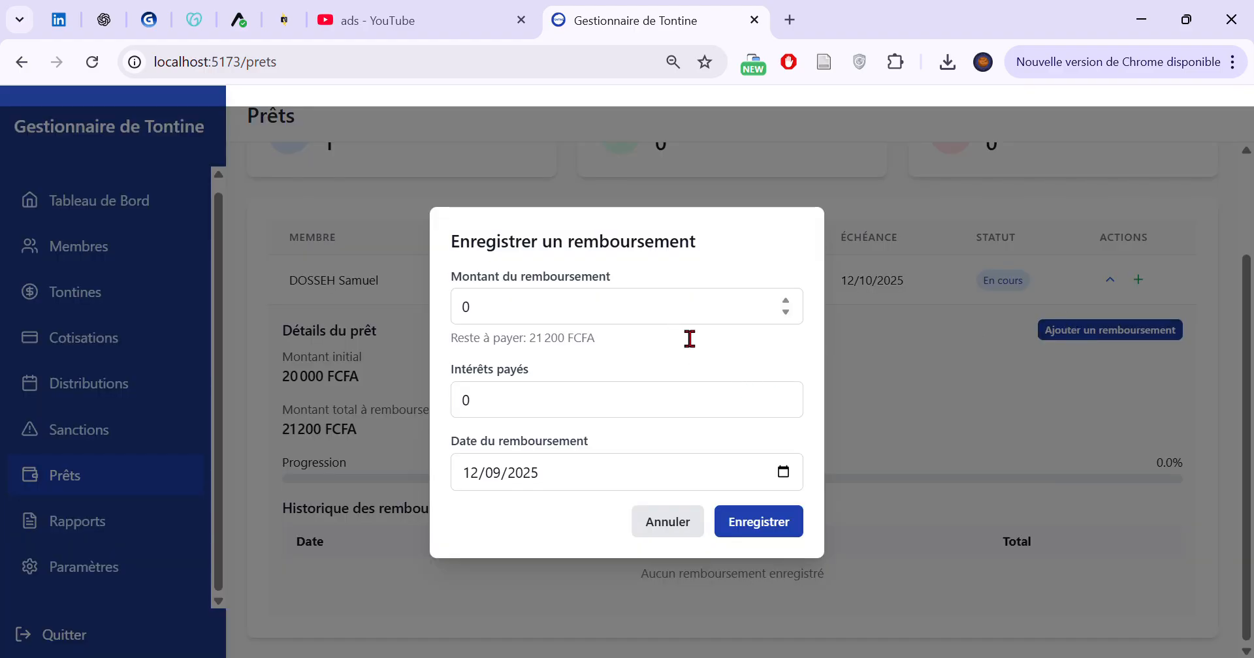
click(644, 314)
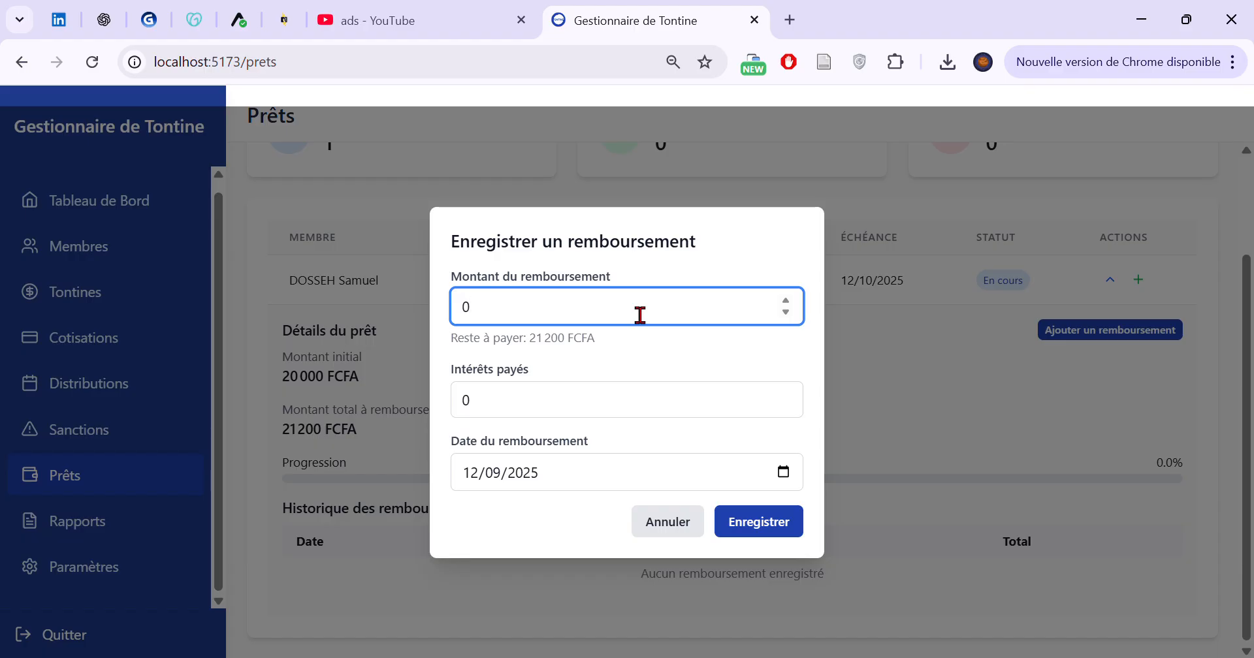
text(20)
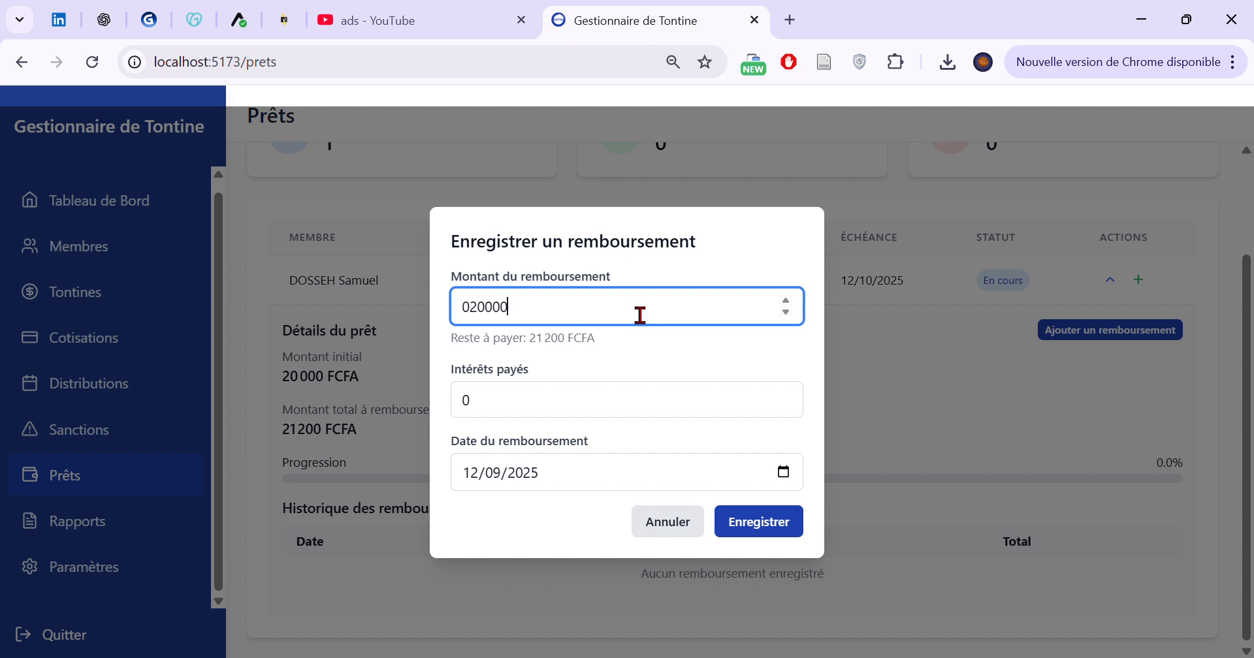
text(000)
key(BackSpace)
text(1)
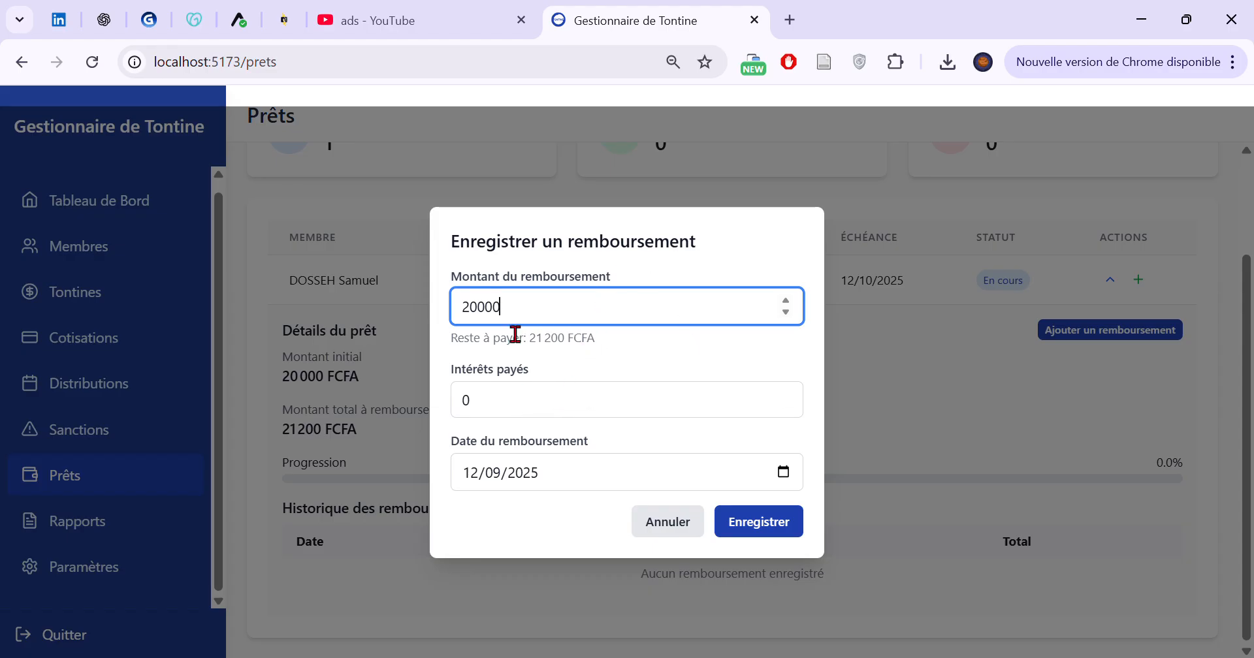
click(739, 521)
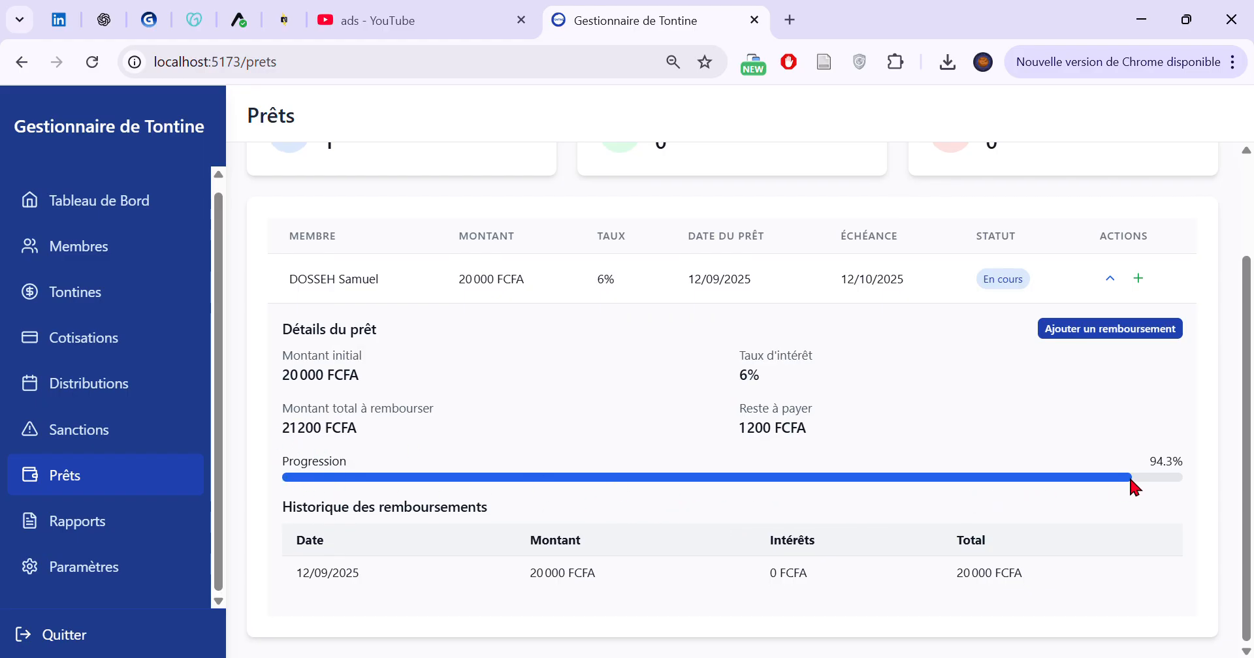
Check the remaining amount due on the loan and record a second repayment of 1200 dated 12/09/2025
drag(737, 432, 820, 438)
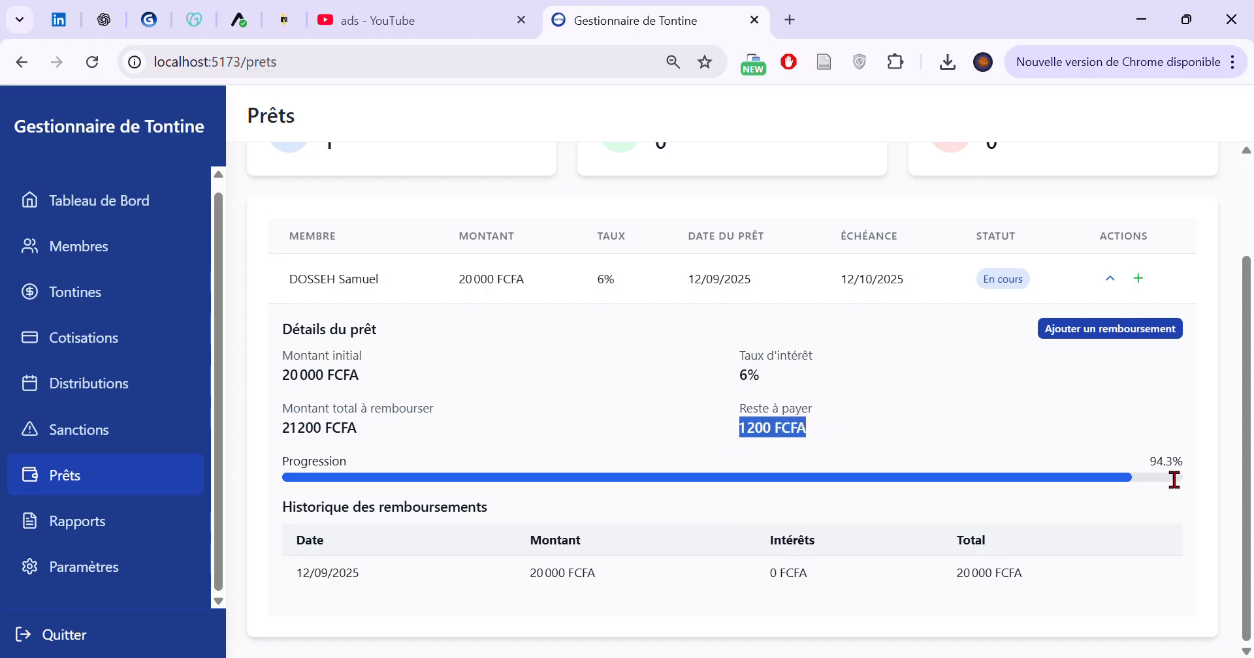
scroll(1077, 470, up, 2)
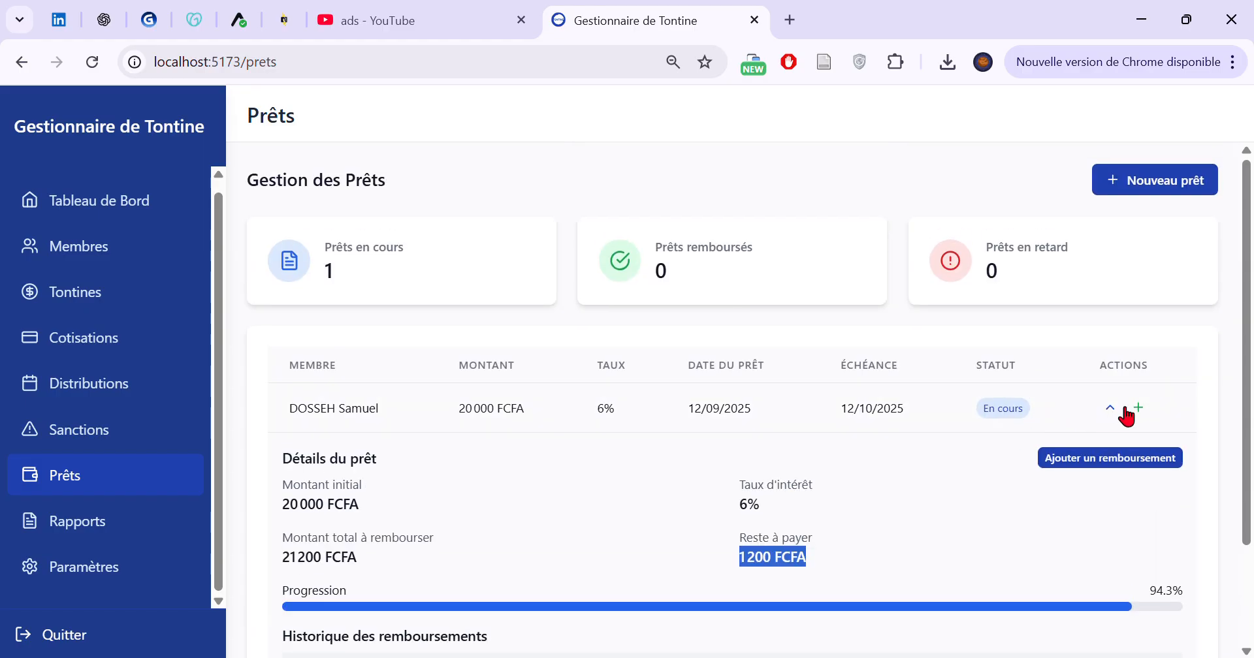
scroll(1072, 476, down, 2)
click(1086, 364)
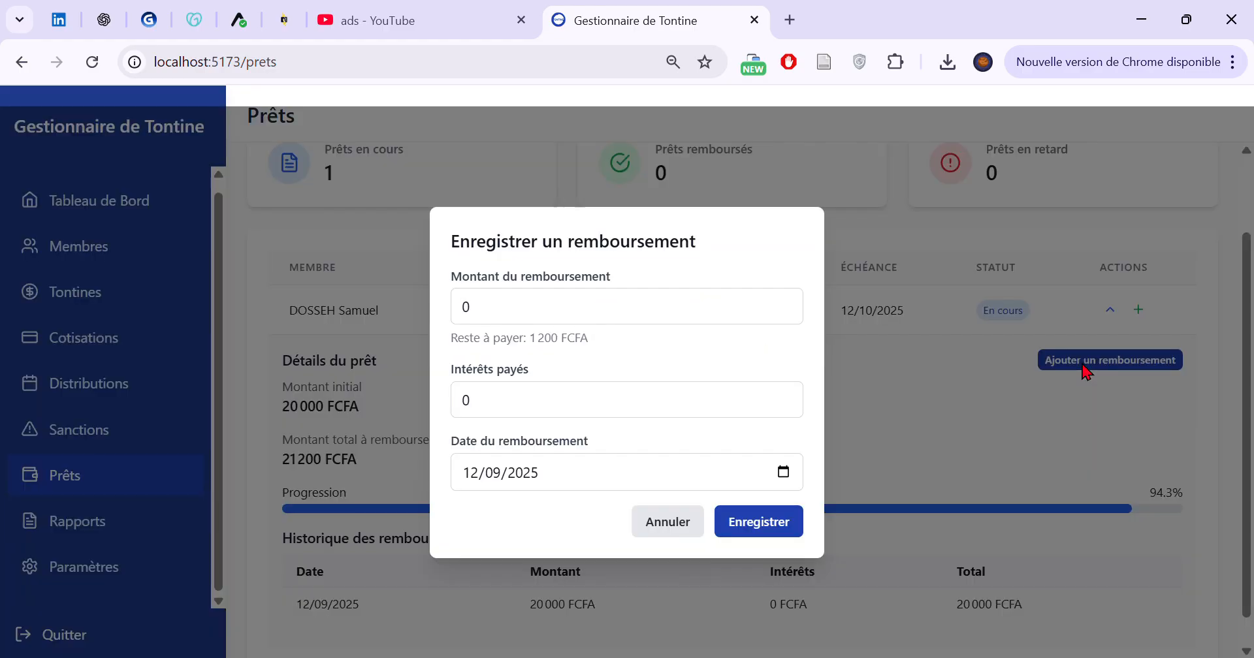
click(604, 313)
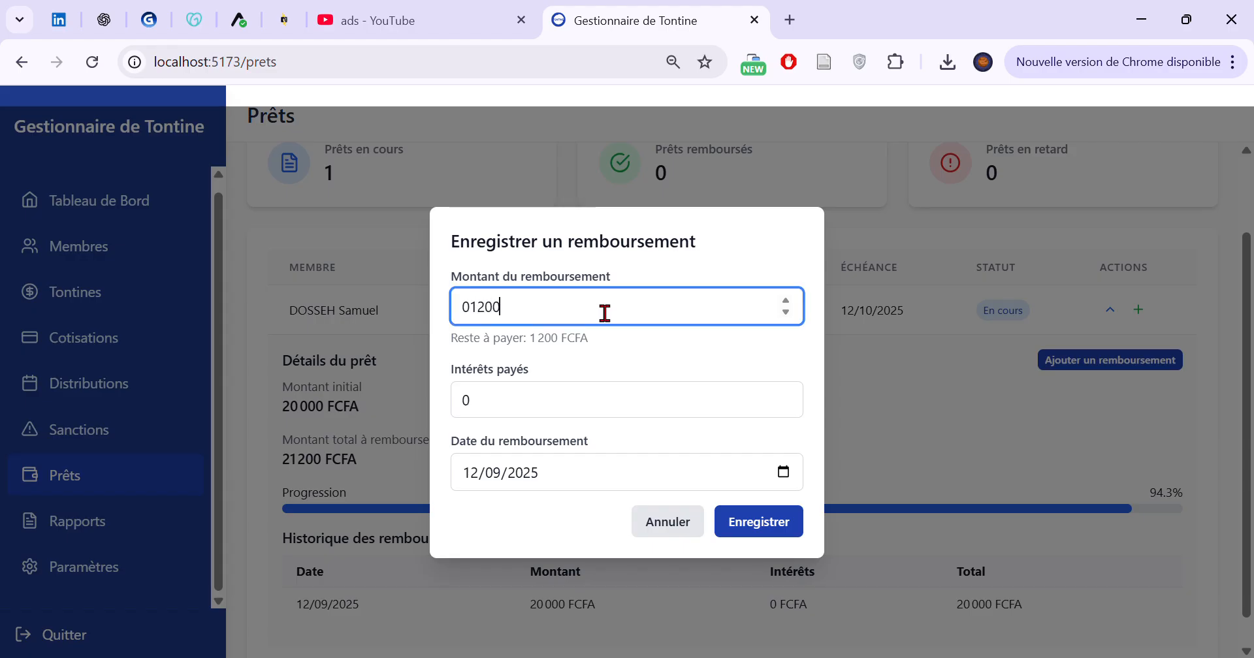
click(750, 544)
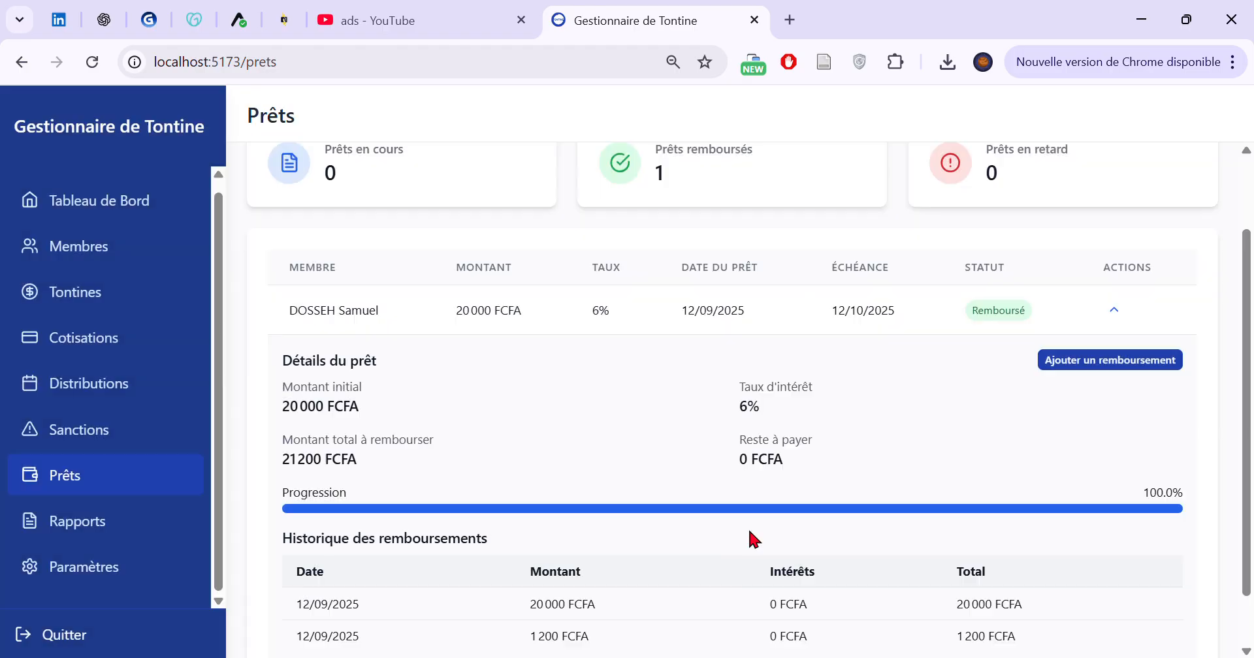
Review the loan's repayment history, remaining balance and status, and collapse its details
scroll(864, 506, down, 1)
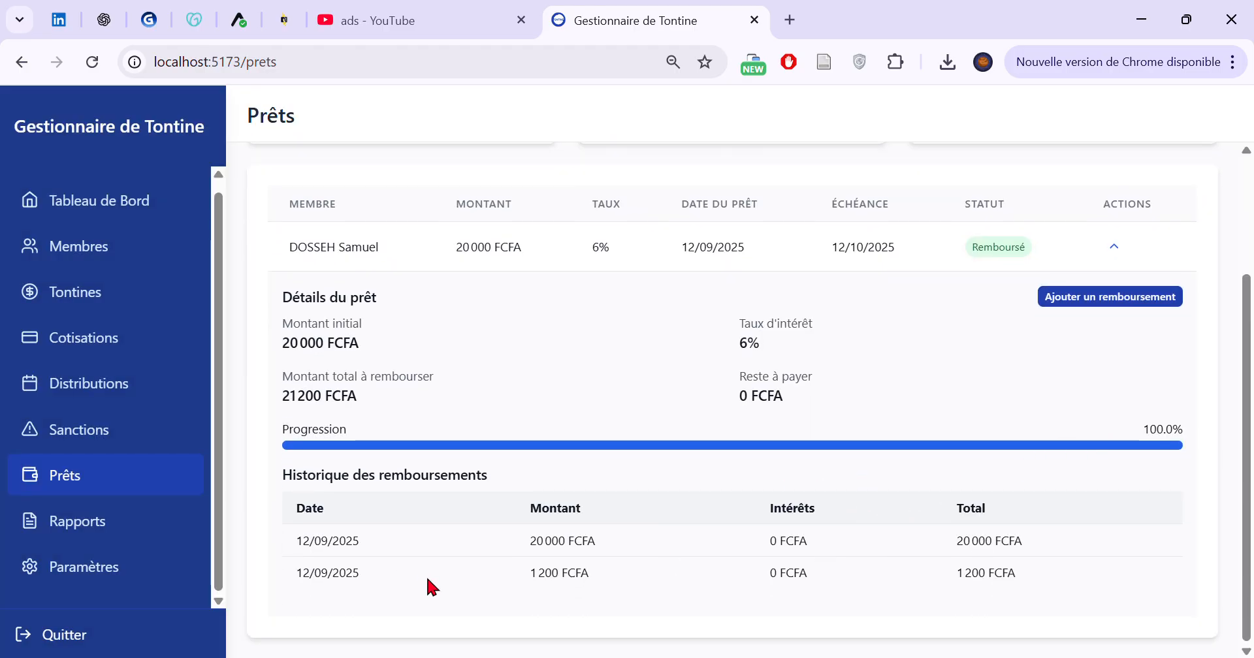
drag(530, 543, 621, 544)
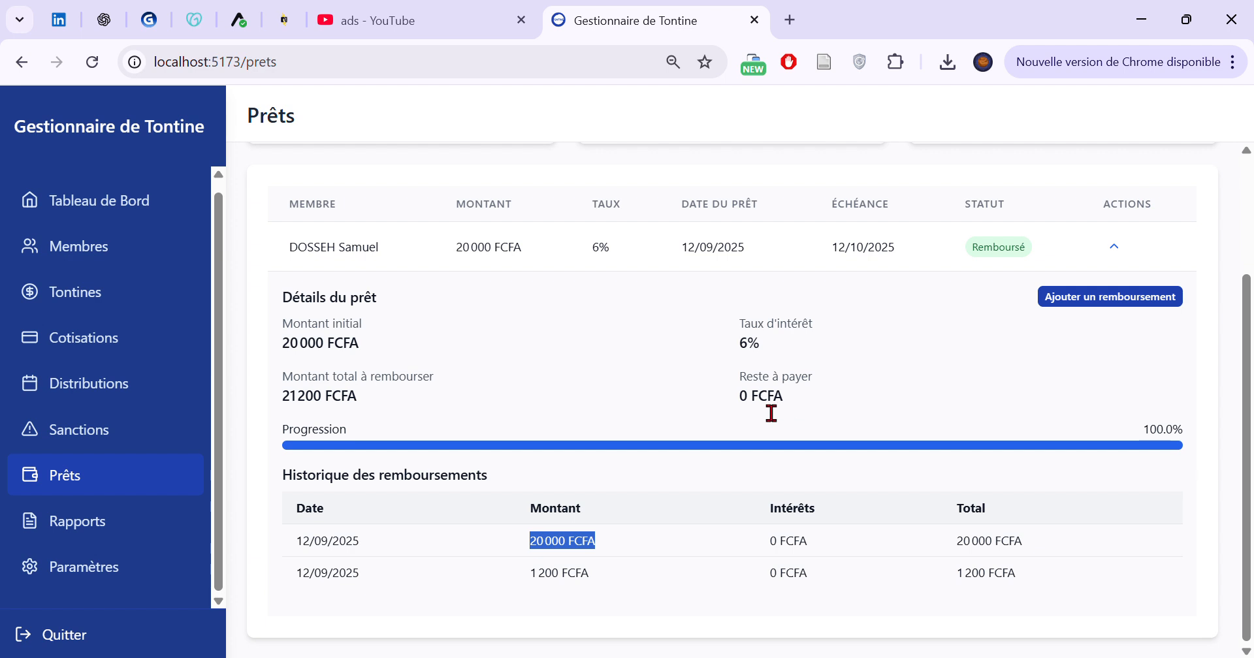
drag(753, 401, 772, 376)
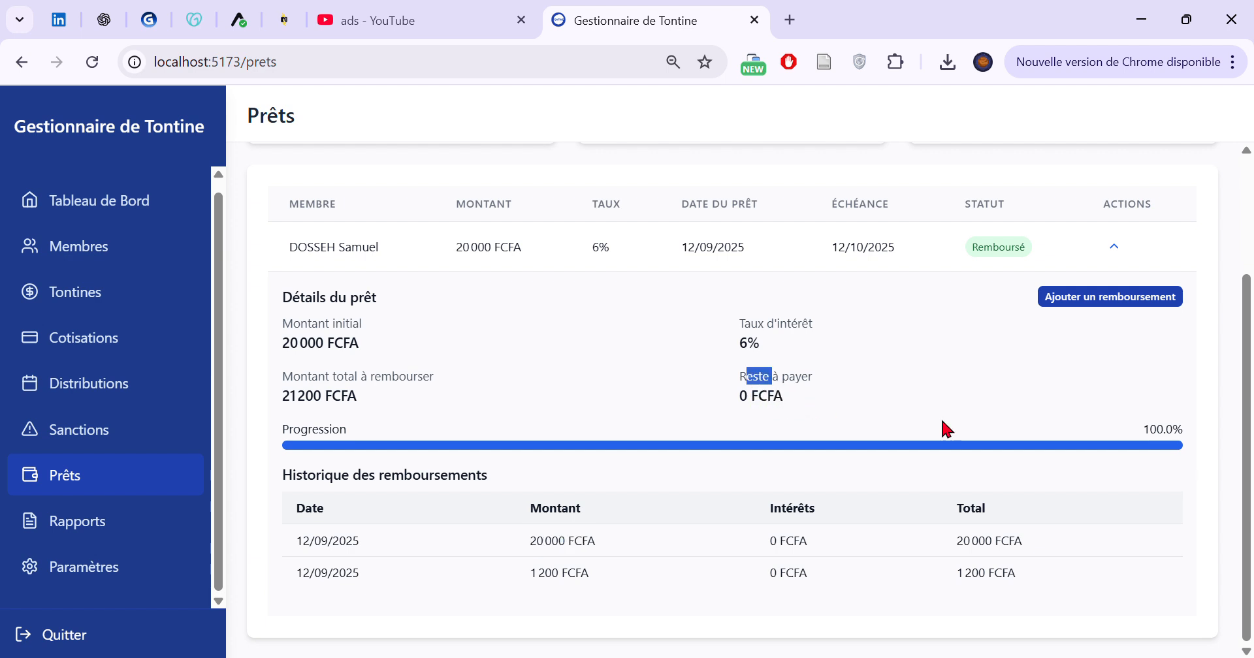
double_click(1024, 248)
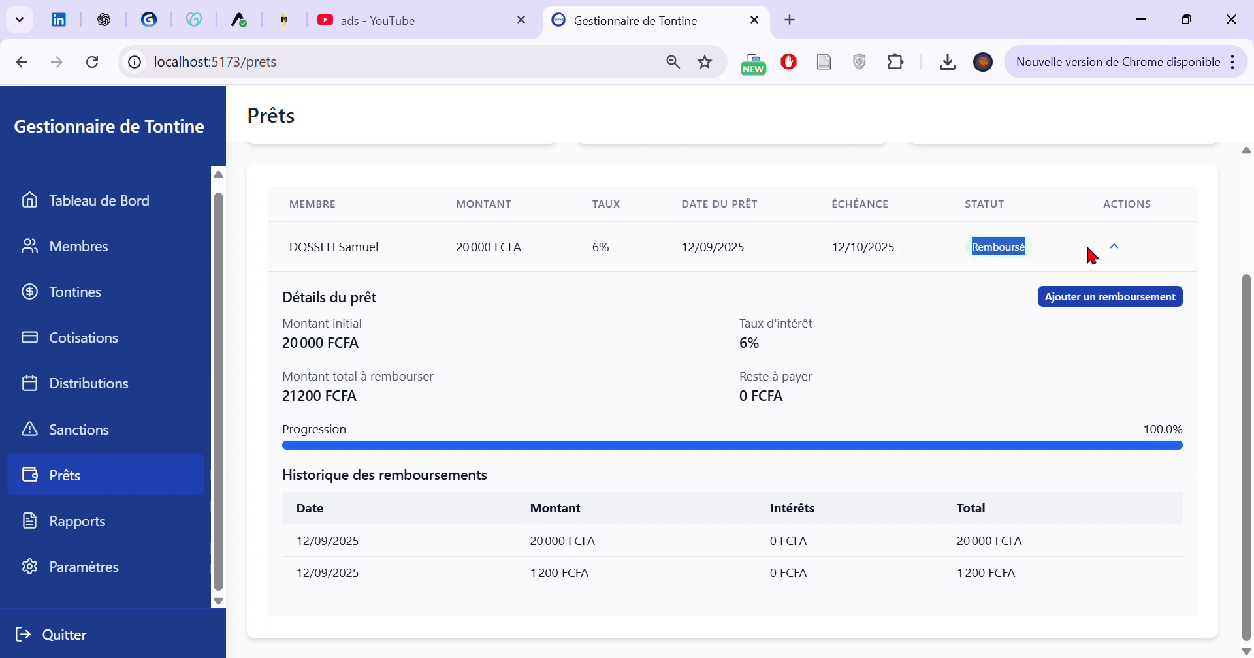
scroll(1074, 353, up, 3)
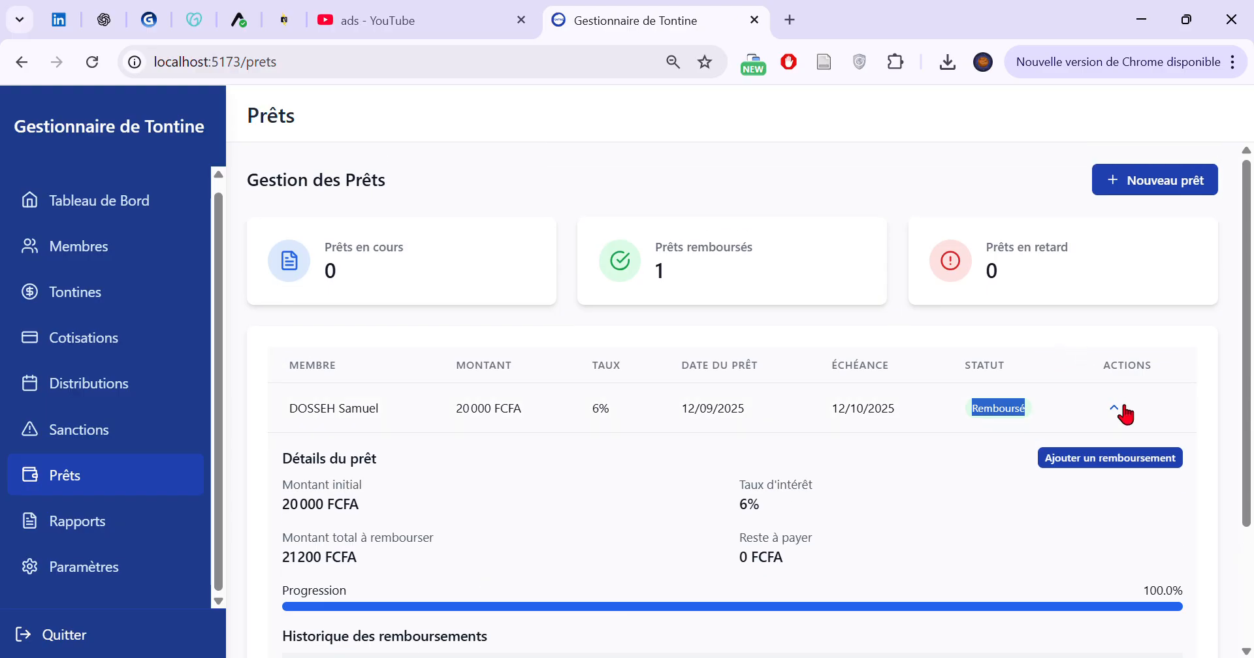
click(1122, 409)
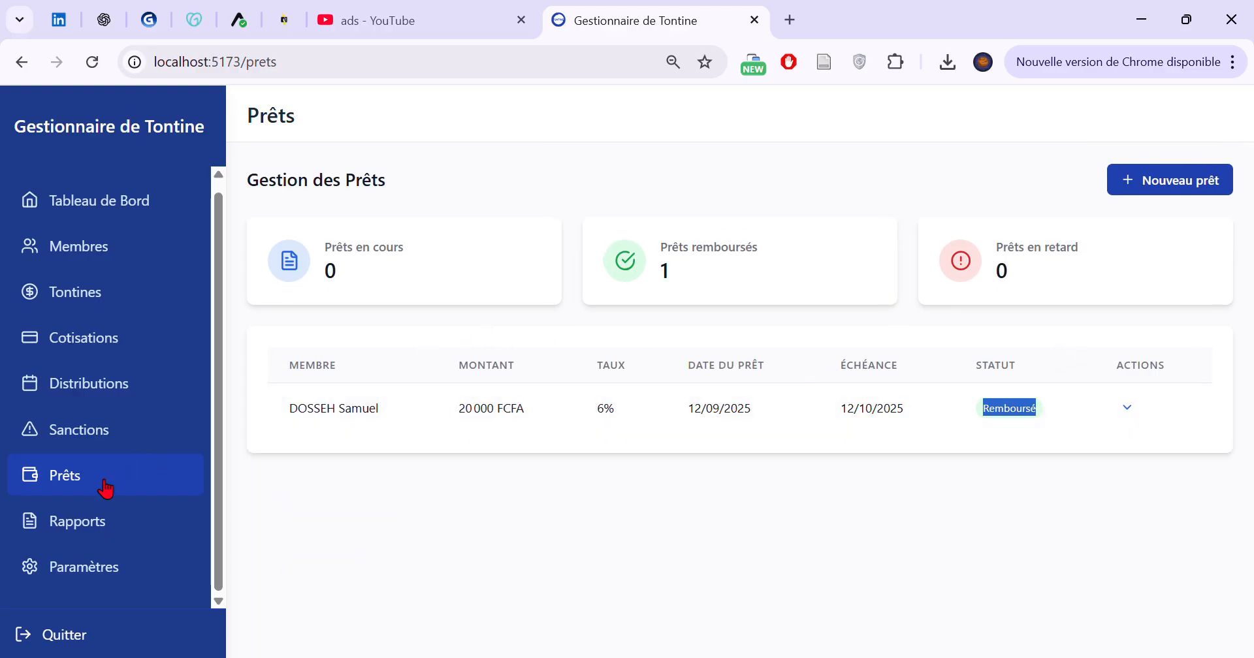
Generate the monthly report for the period 31/08/2025 to 12/09/2025
click(98, 526)
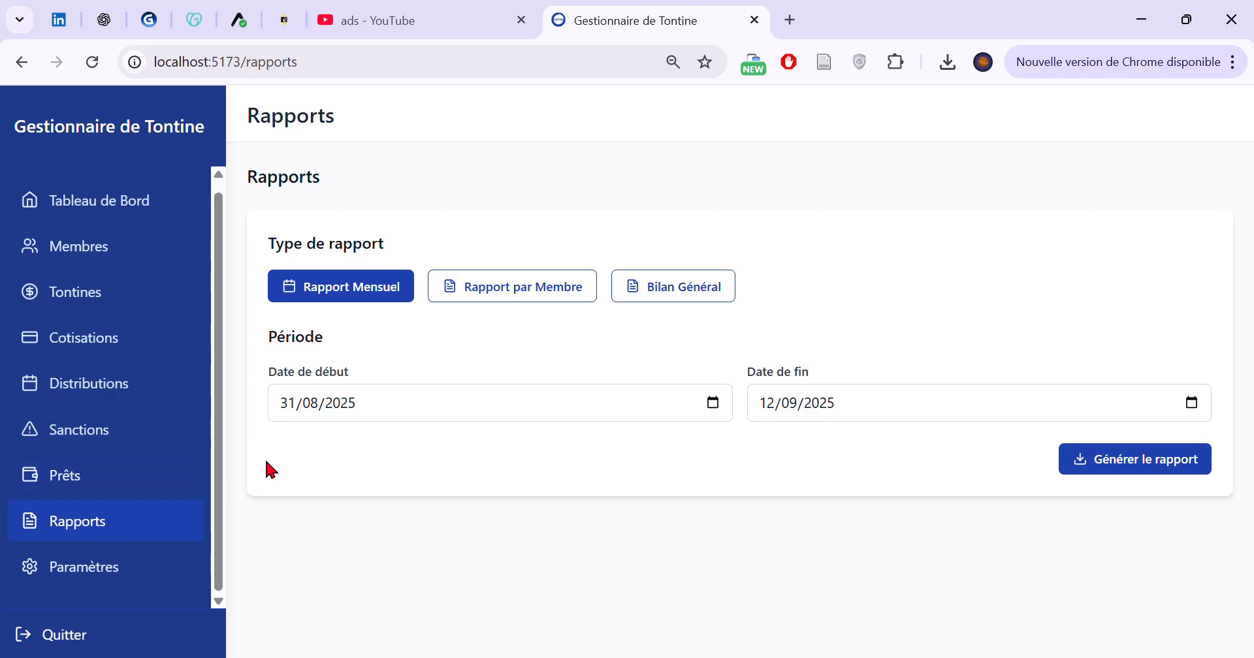
click(1126, 459)
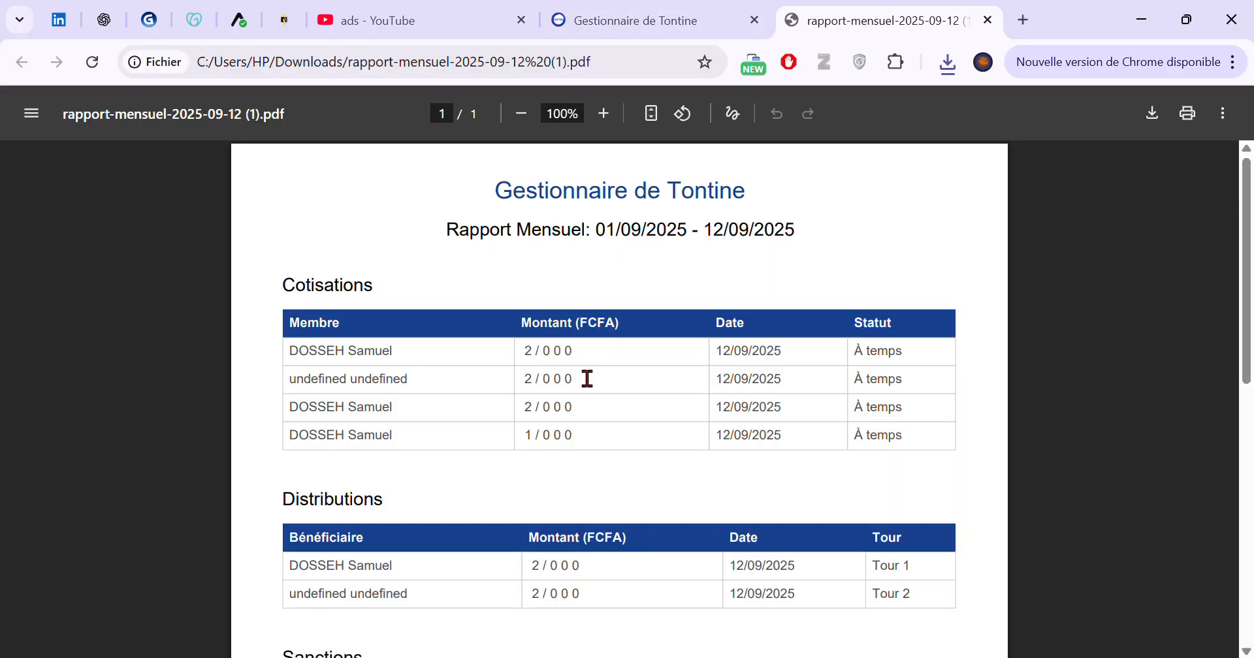
Examine the contributions, distributions, sanctions and summary in the monthly report PDF, and close it
drag(578, 358, 465, 364)
double_click(536, 378)
scroll(596, 360, down, 2)
drag(400, 350, 461, 350)
scroll(392, 361, down, 3)
drag(414, 274, 588, 361)
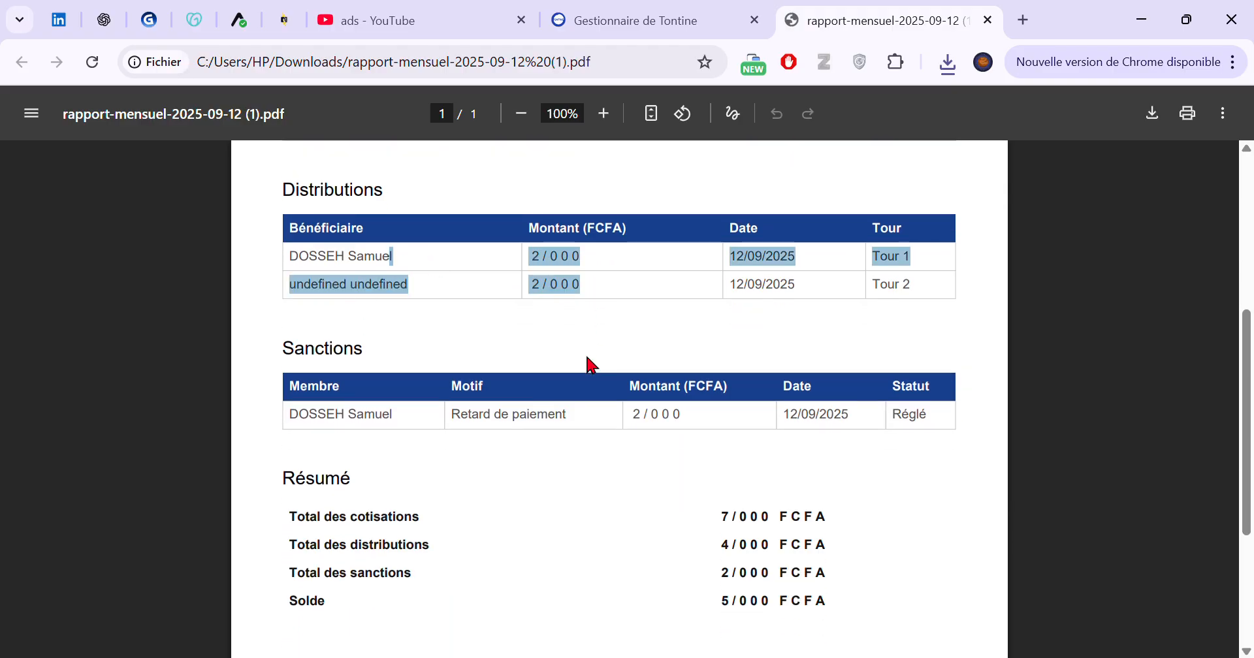
scroll(713, 356, down, 4)
scroll(725, 375, up, 10)
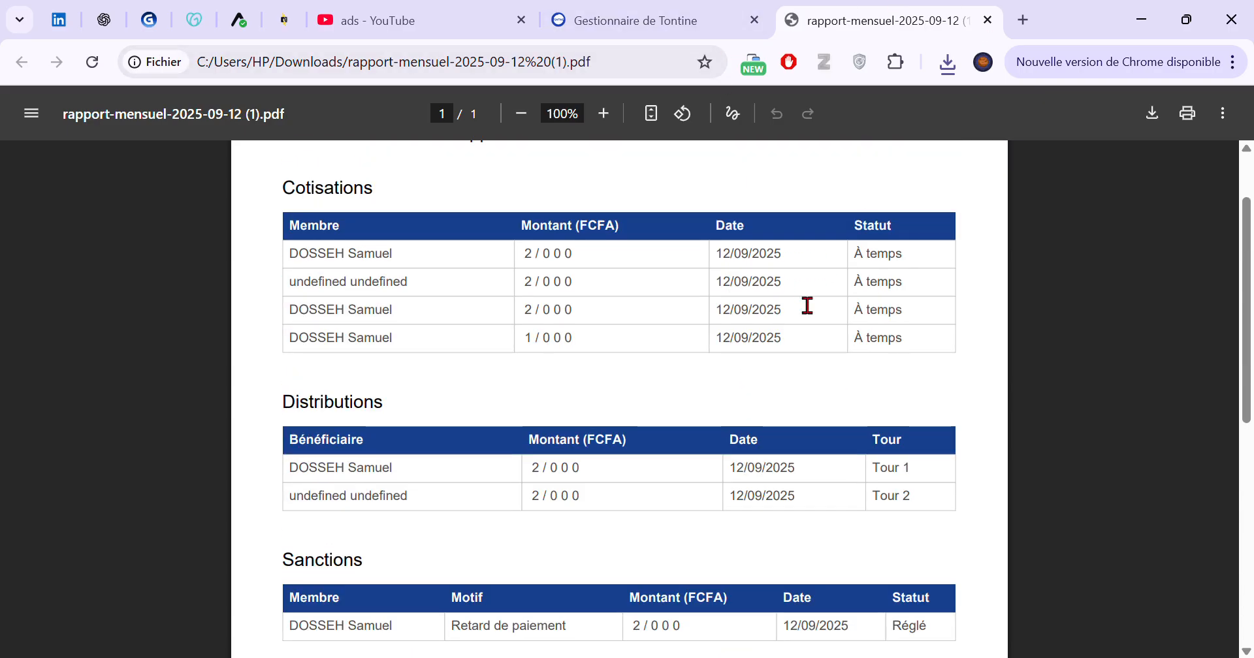
scroll(806, 305, up, 2)
click(987, 20)
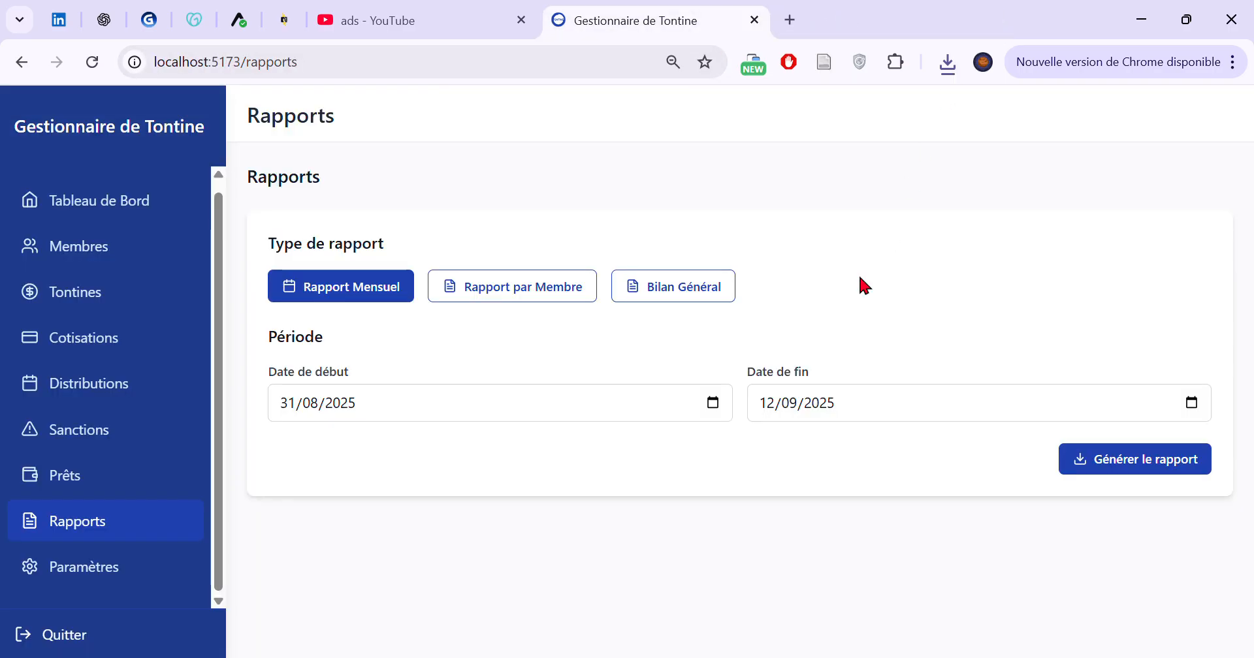
Generate a member report for the first listed member
click(541, 297)
click(490, 385)
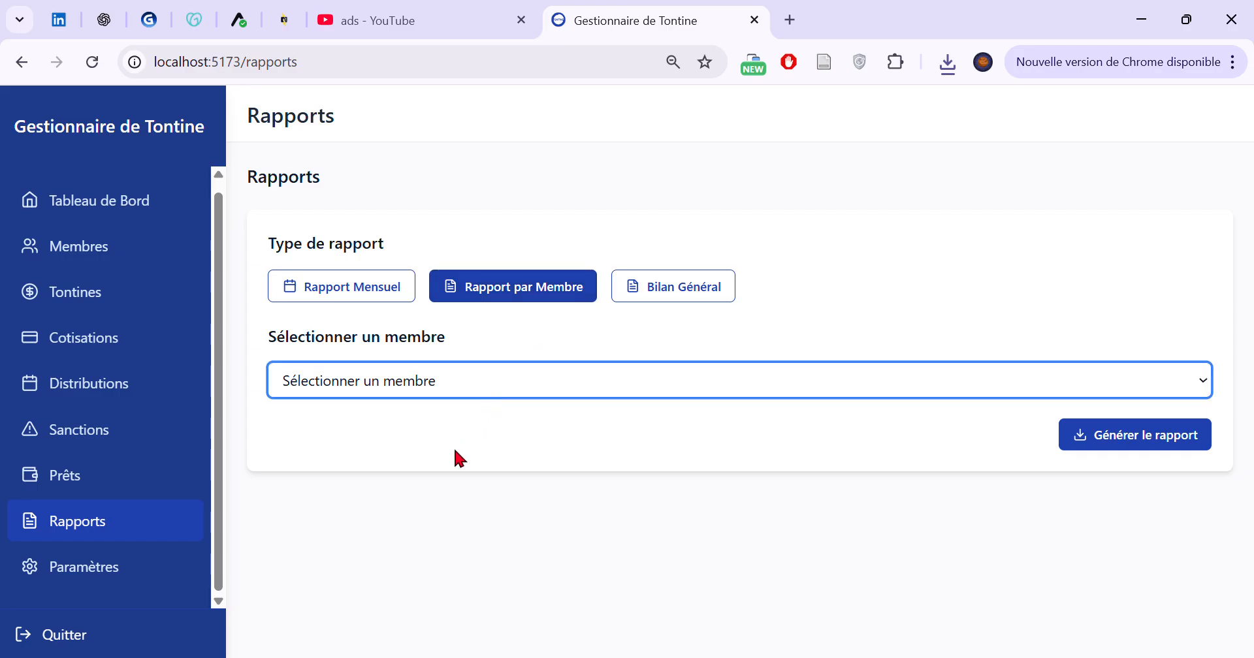
click(452, 448)
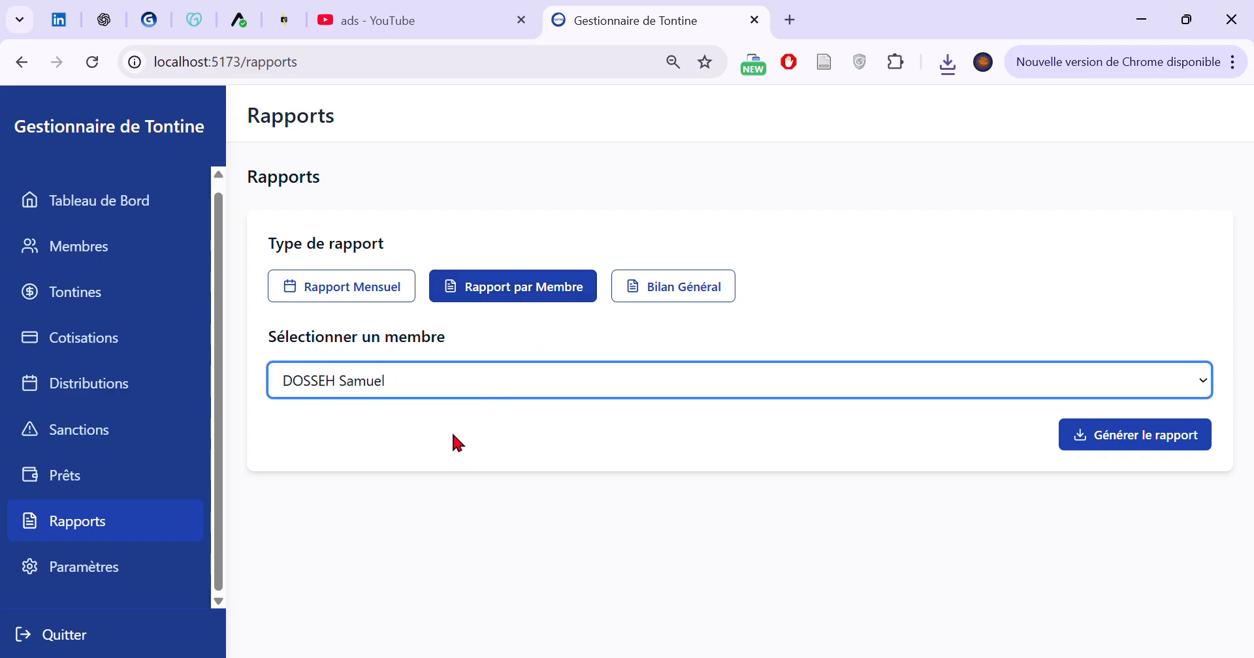
click(1150, 446)
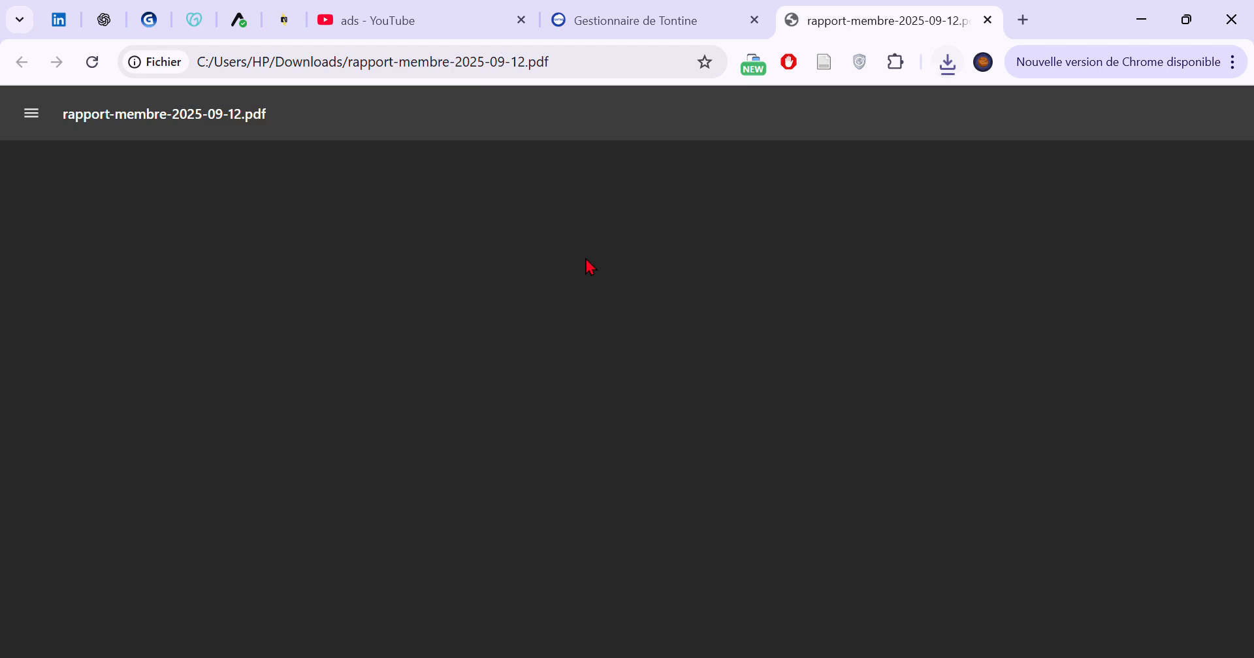
Examine the member information, contributions, distributions received, sanctions and summary in the member report PDF, and close it
scroll(555, 332, down, 2)
scroll(557, 330, up, 2)
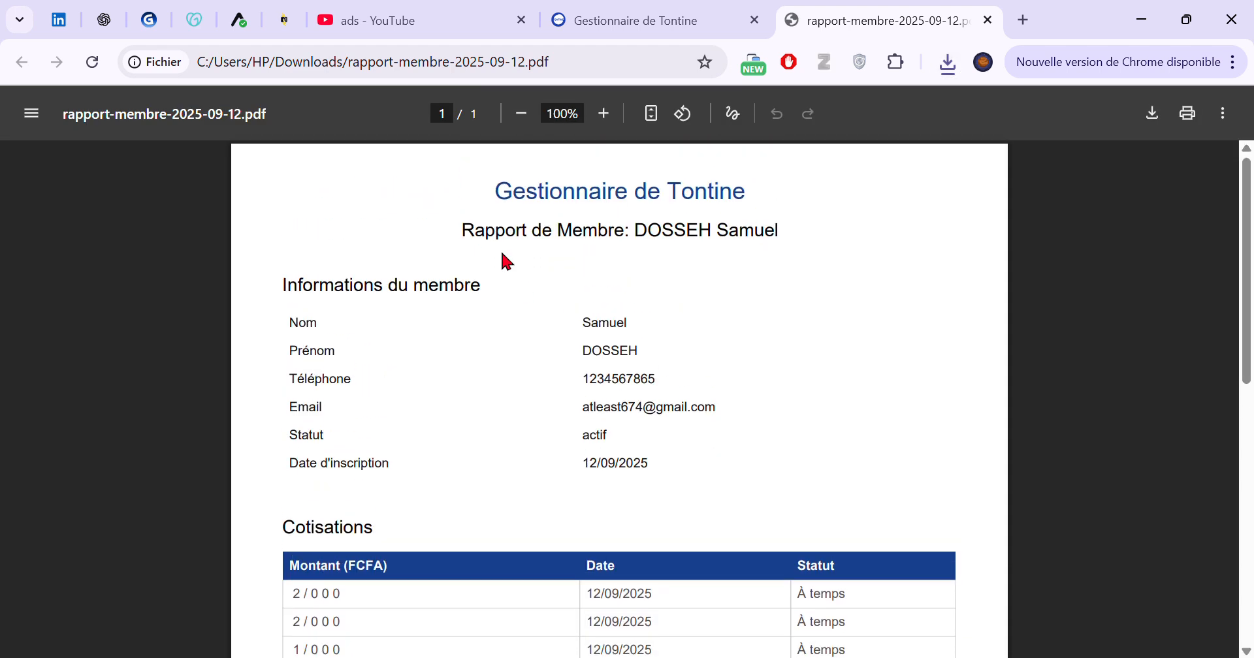
drag(512, 249, 769, 257)
drag(302, 351, 627, 466)
scroll(575, 449, down, 3)
scroll(574, 450, down, 6)
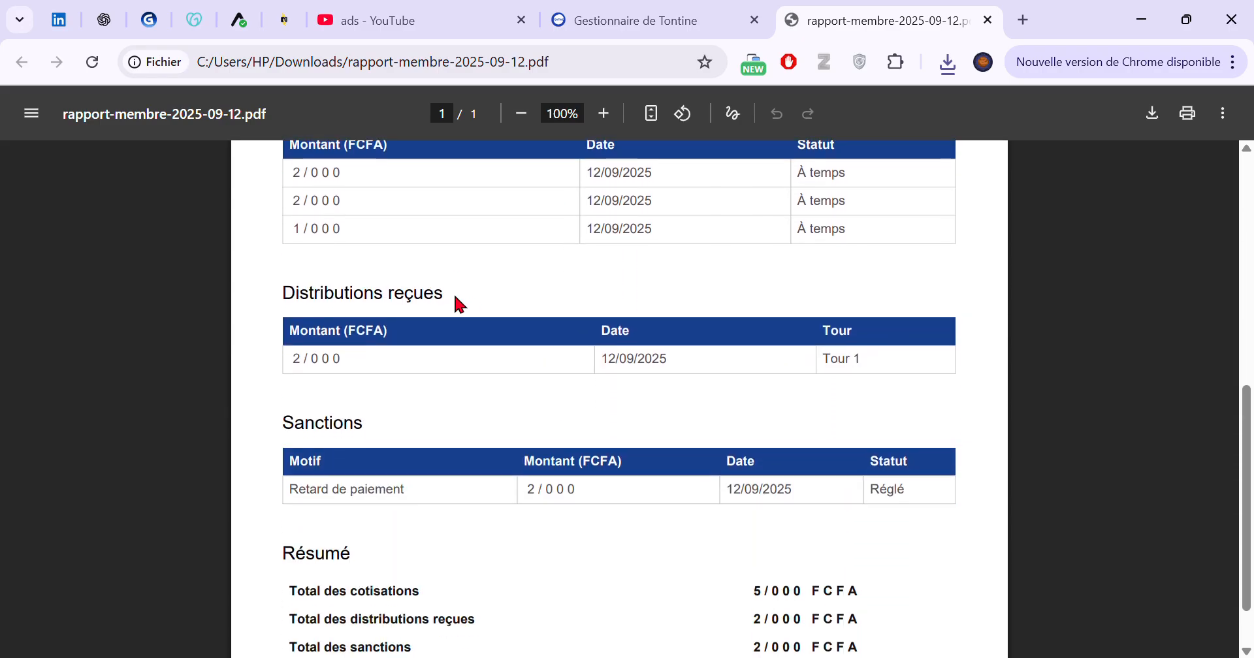
double_click(303, 264)
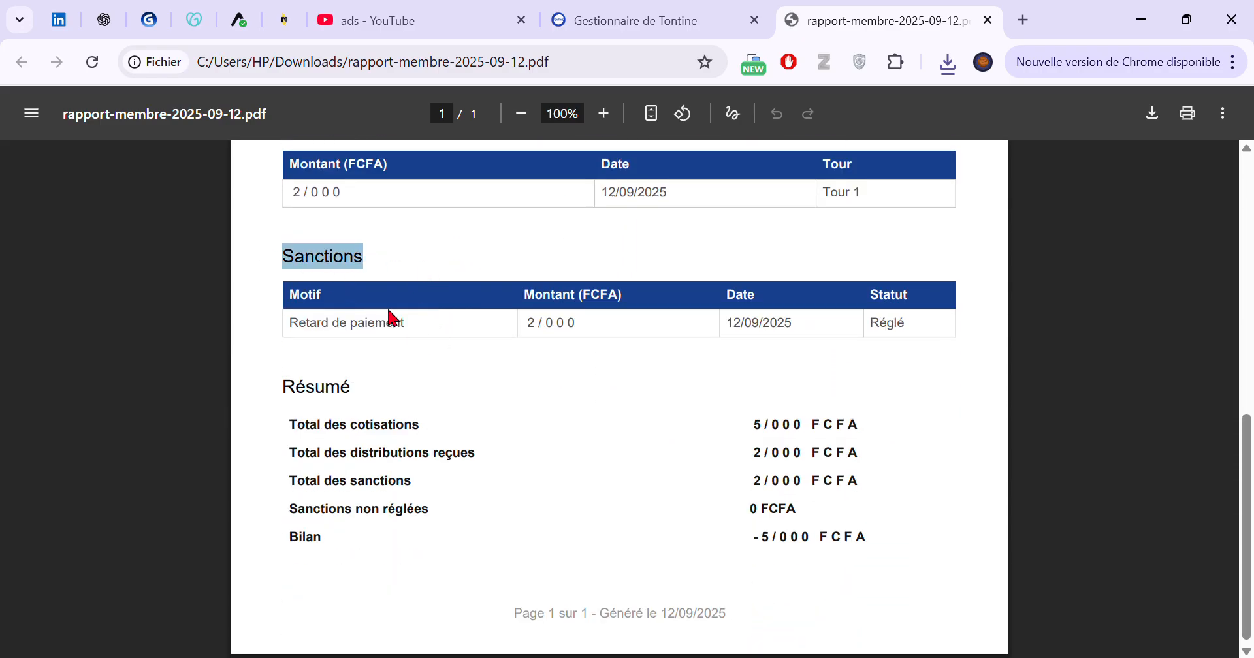
drag(336, 339, 951, 337)
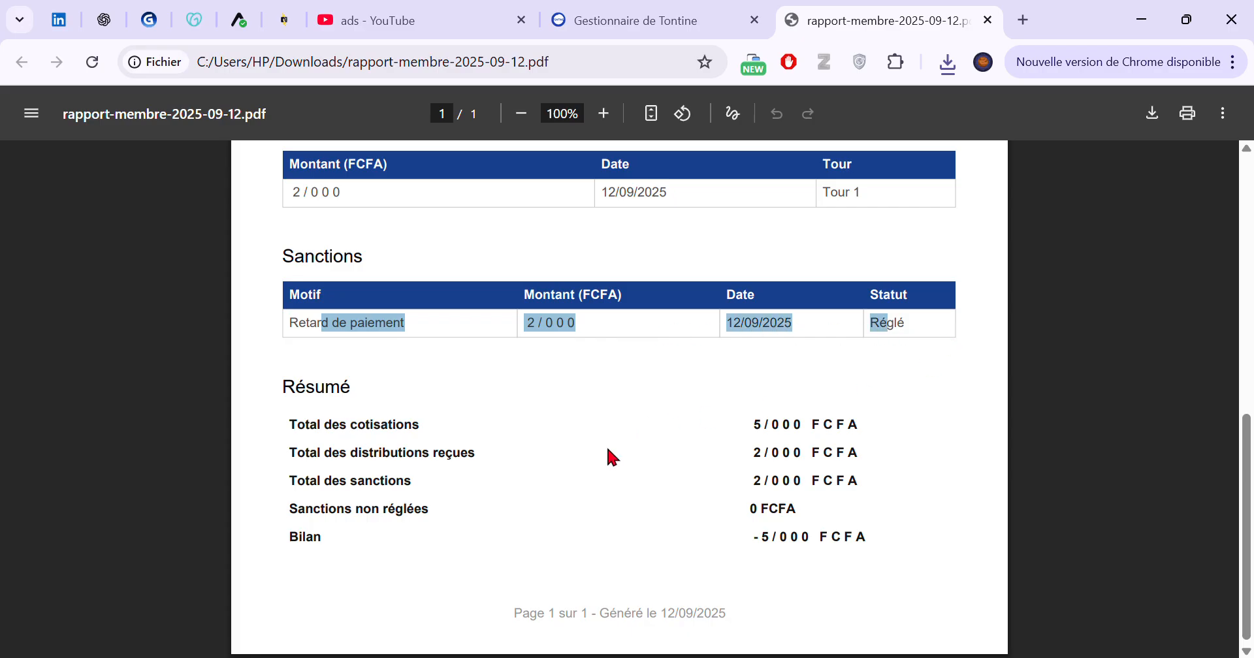
scroll(481, 488, up, 3)
drag(318, 343, 445, 339)
scroll(548, 408, down, 3)
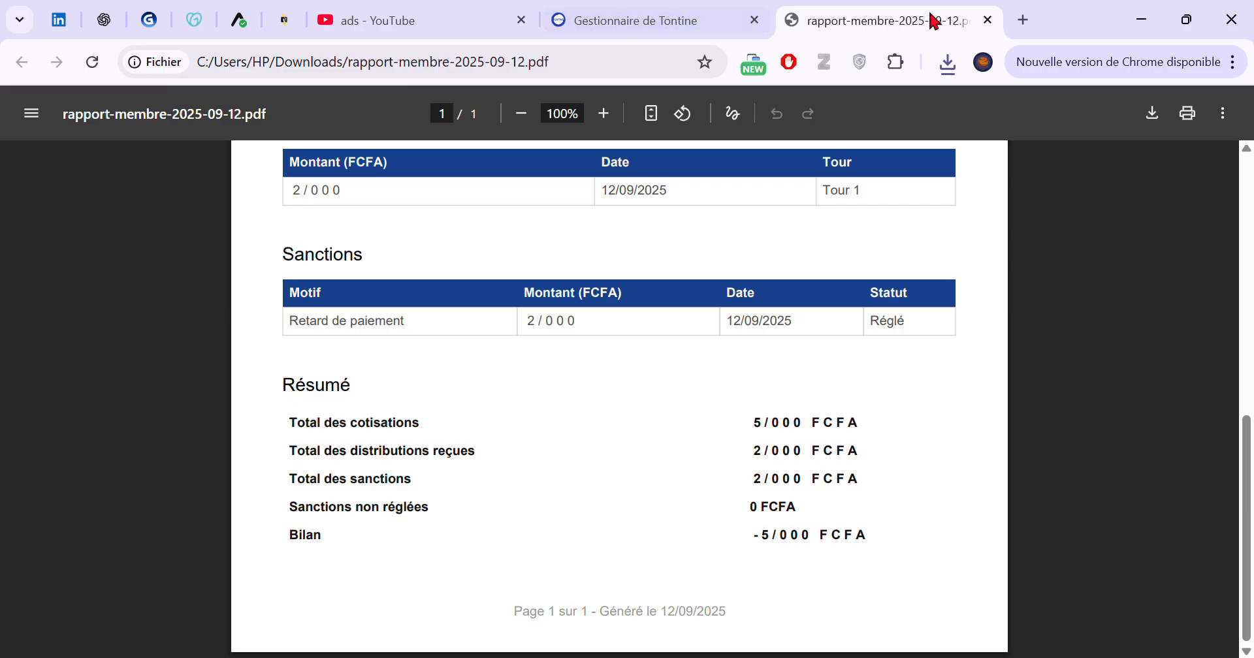
click(988, 19)
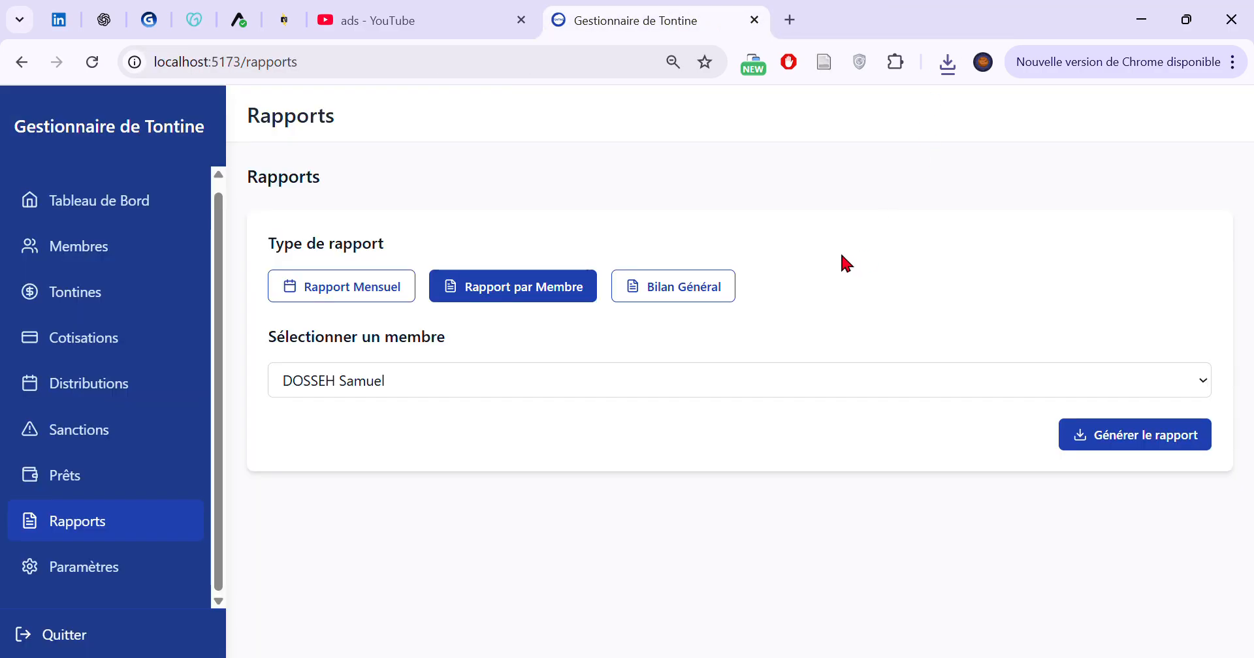
Generate the general balance report, review its tontine information, per-member balances and overall summary, and close the PDF
click(663, 298)
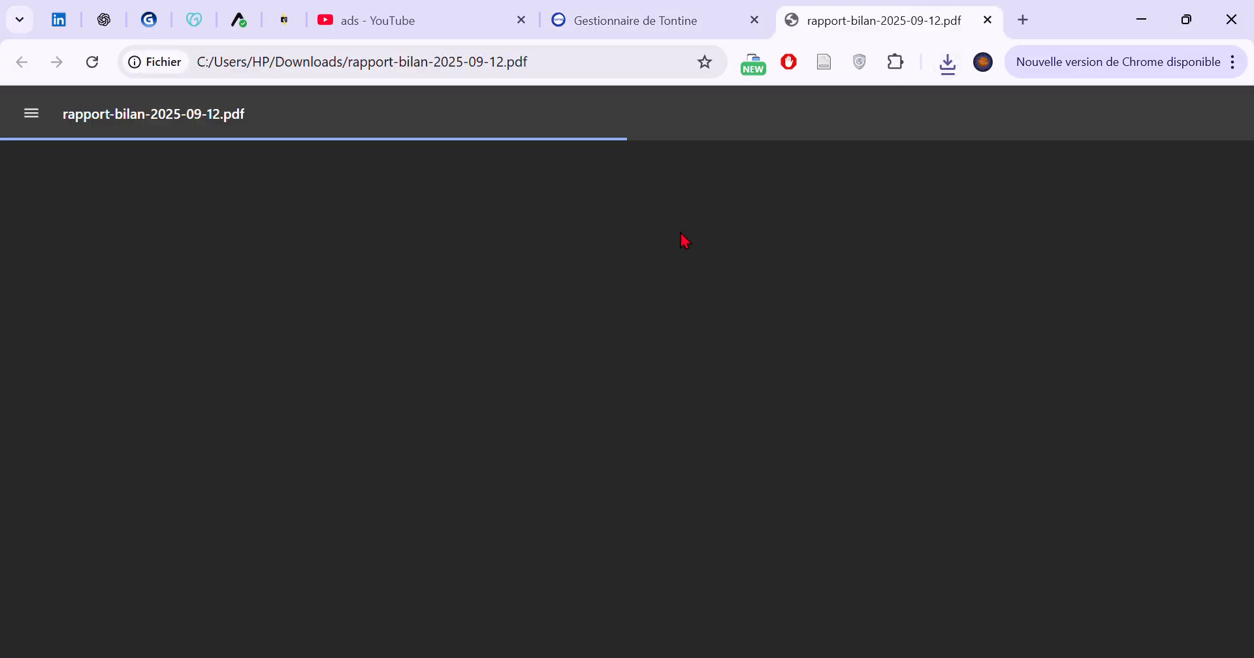
scroll(660, 313, down, 5)
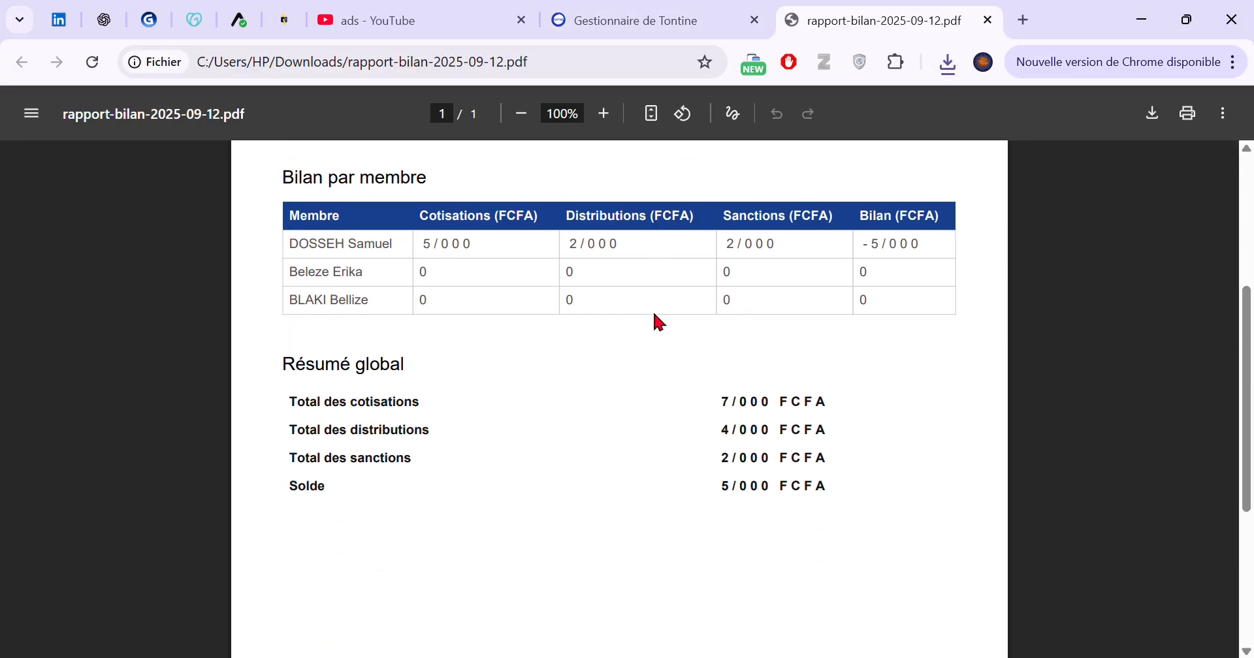
drag(457, 266, 965, 263)
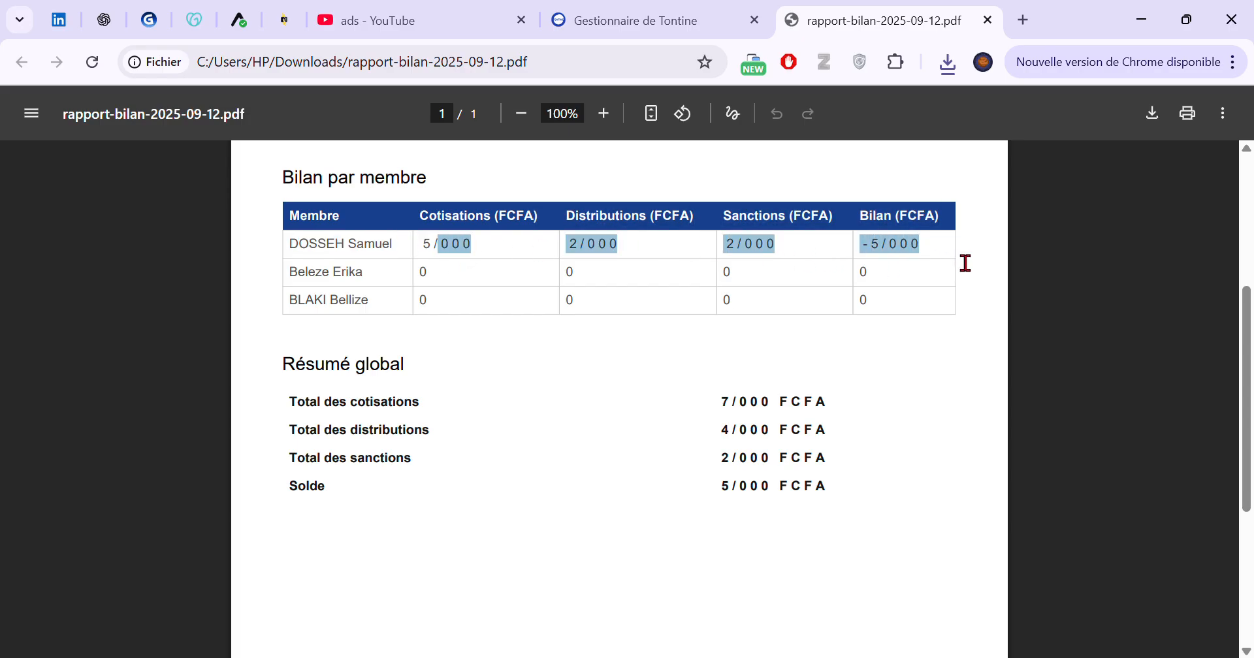
scroll(375, 403, up, 3)
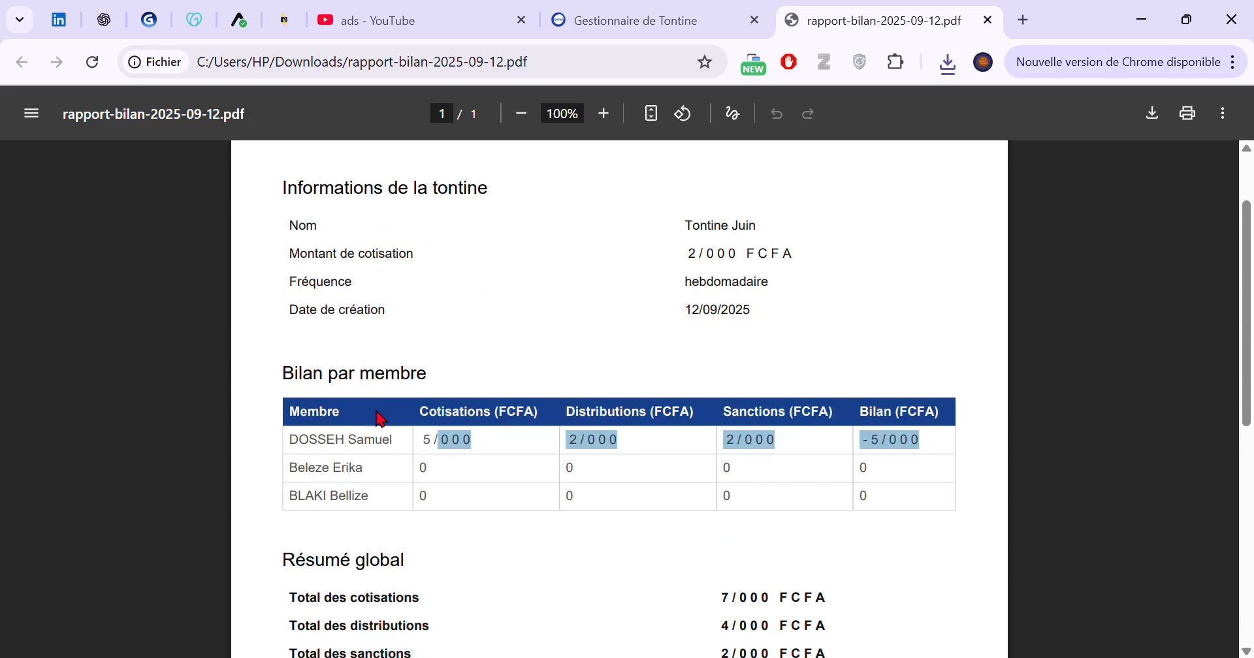
scroll(379, 418, up, 2)
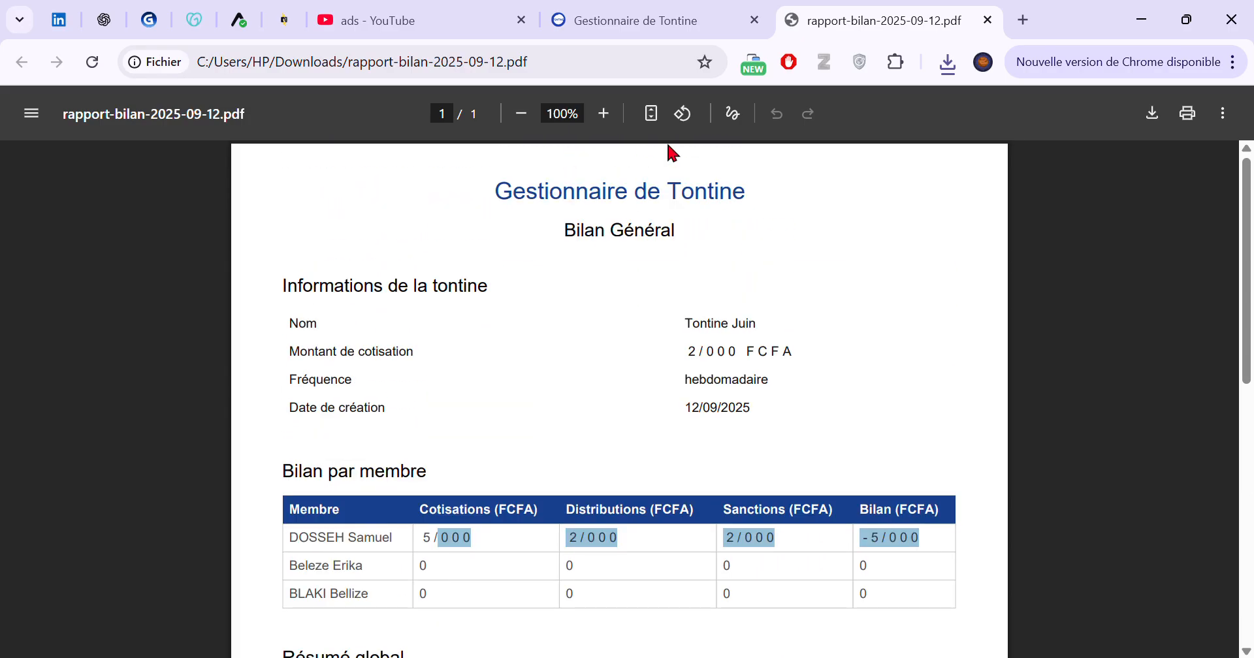
click(988, 21)
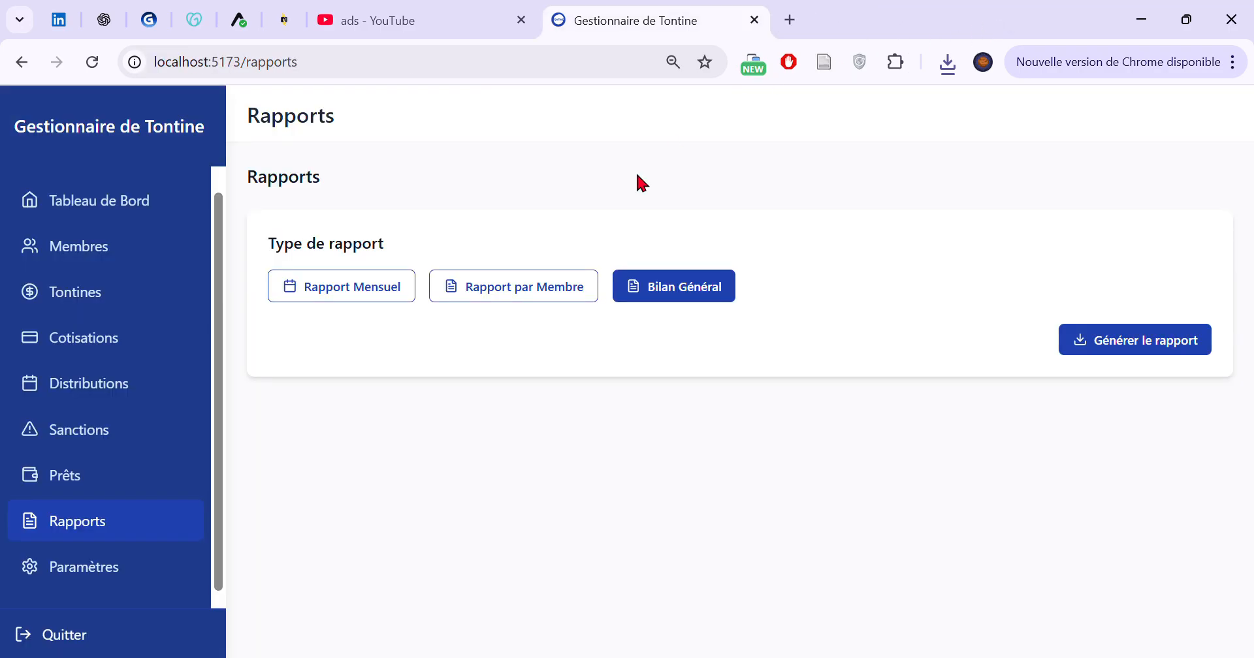
View the tontine settings page and return to the list of distributions
click(141, 580)
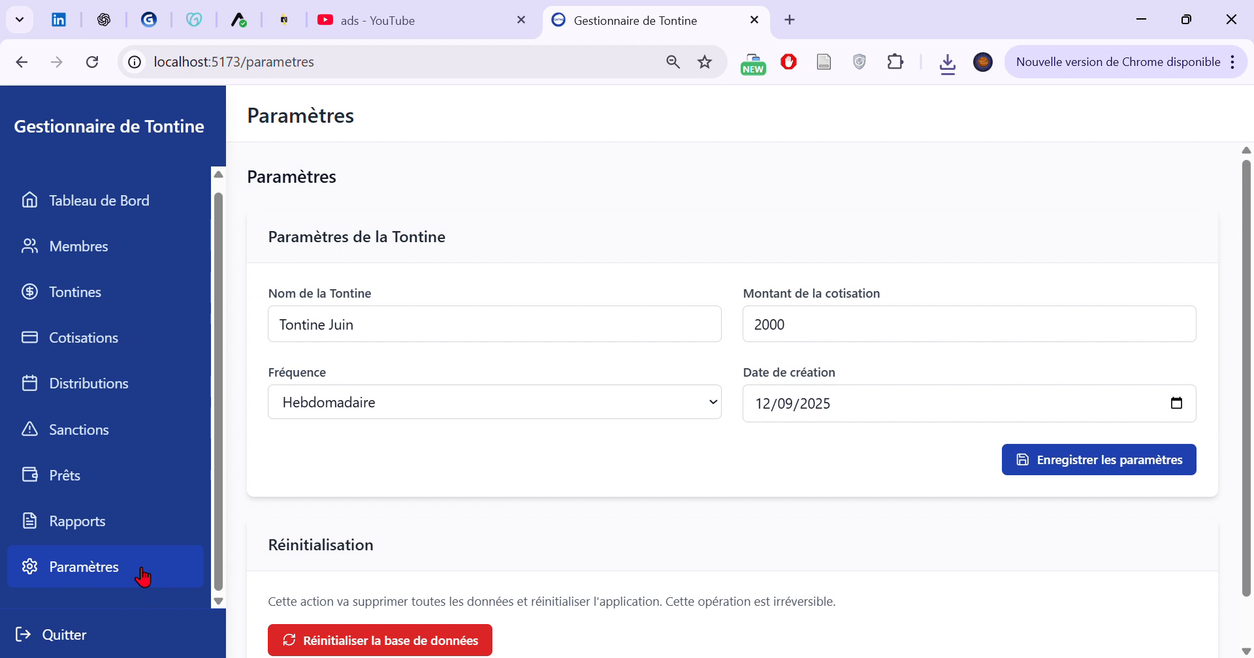
click(149, 529)
click(150, 382)
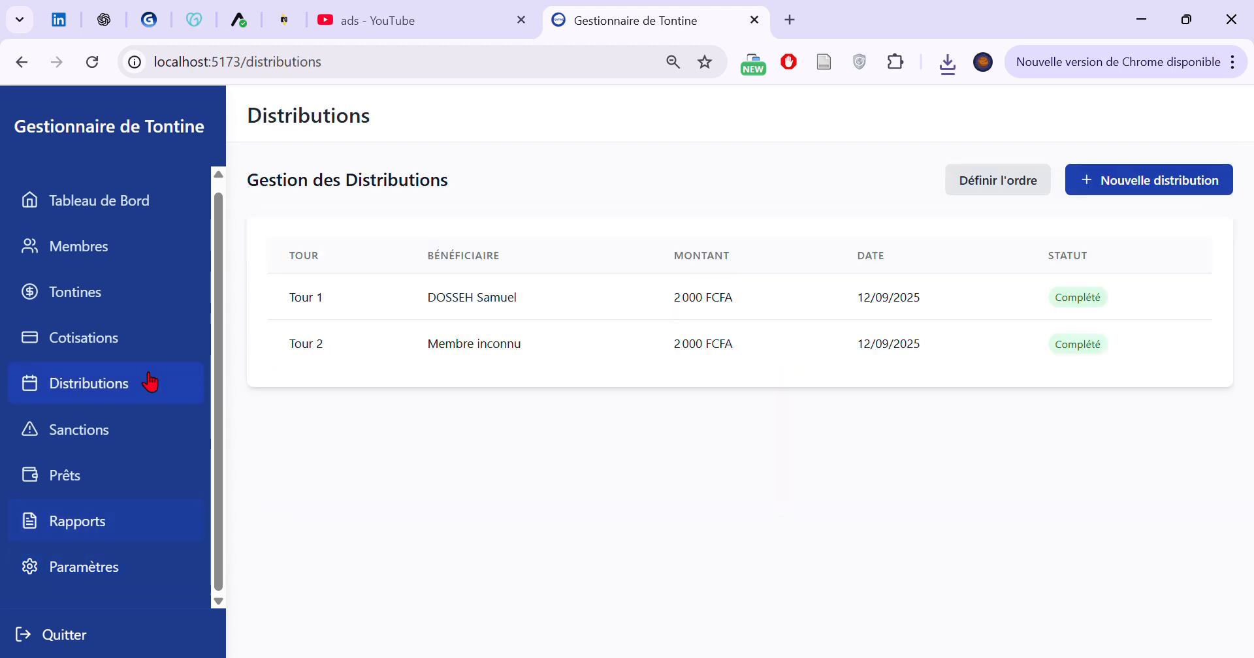